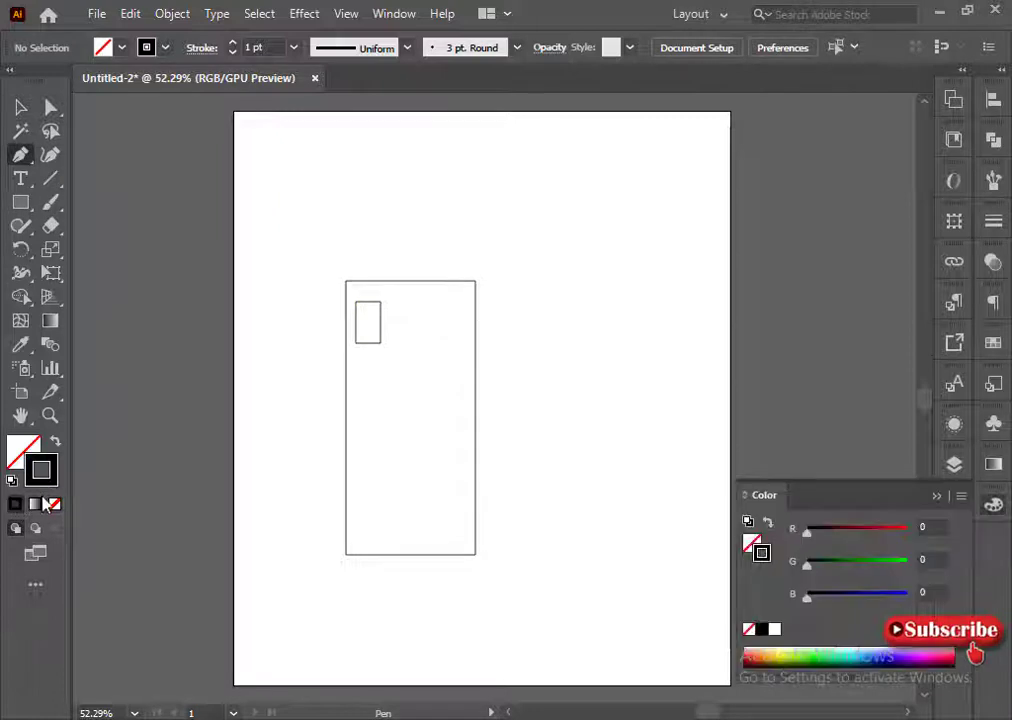
Draw a vertical and a horizontal white crossbar through the centre of the small window rectangle with the Pen tool.
click(775, 630)
click(938, 496)
click(368, 302)
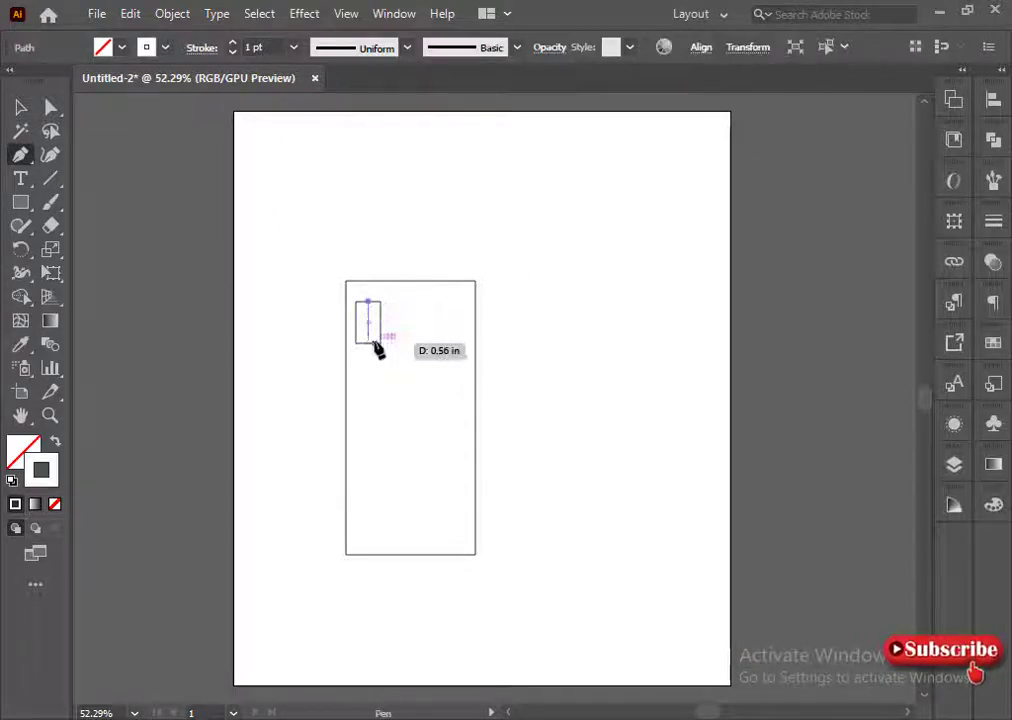
click(368, 343)
key(Escape)
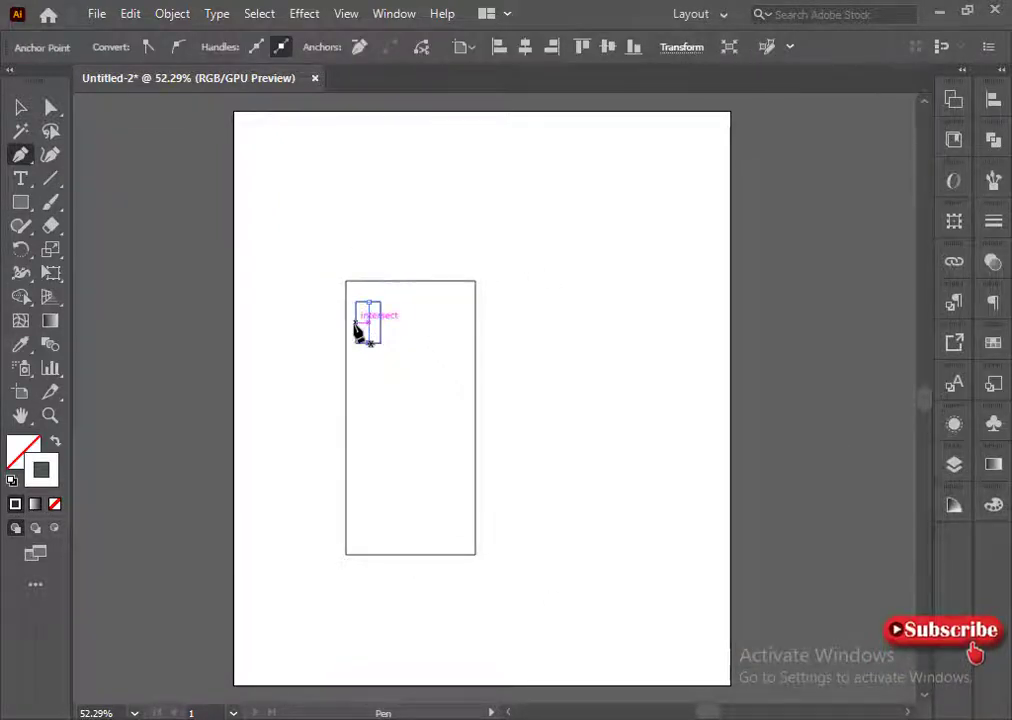
click(356, 322)
click(380, 322)
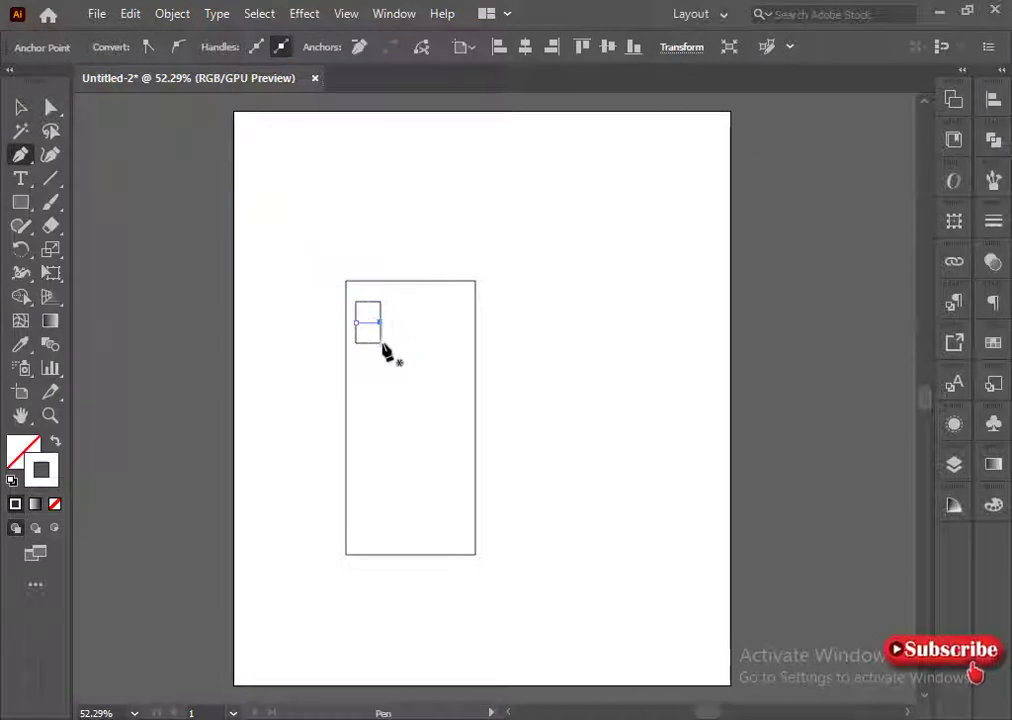
click(380, 343)
key(ctrl+z)
Change the stroke of the small window rectangle to white.
click(18, 110)
click(379, 345)
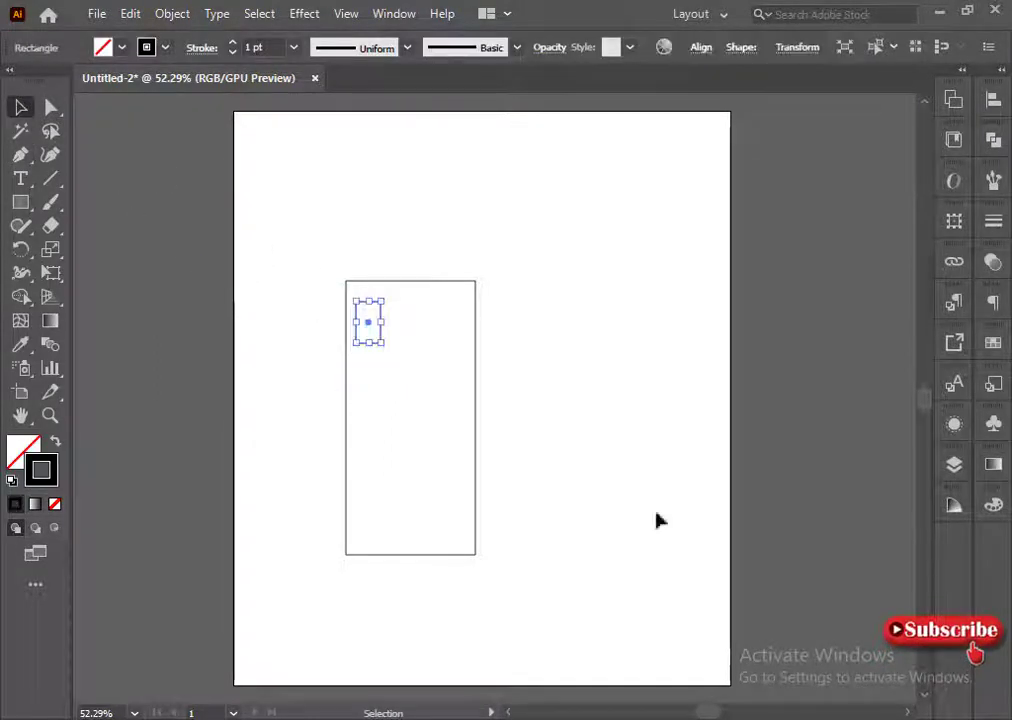
click(993, 505)
click(775, 629)
click(655, 480)
click(993, 505)
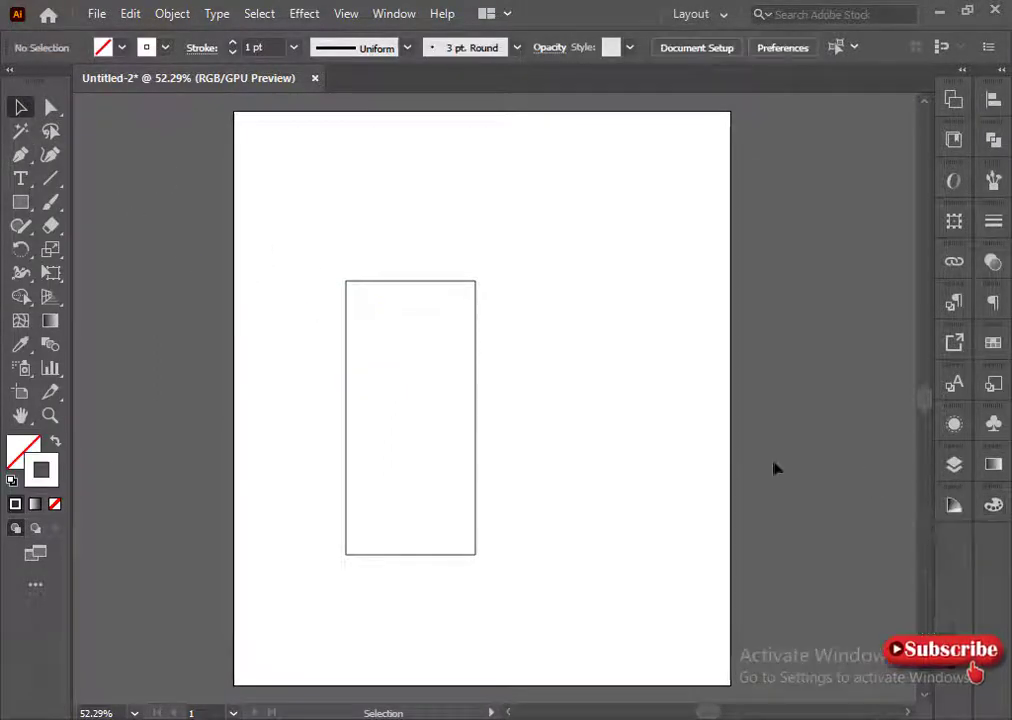
Remove the large building rectangle's stroke and fill it with pale cream, about R 255, G 232, B 173.
click(475, 485)
click(993, 505)
click(770, 655)
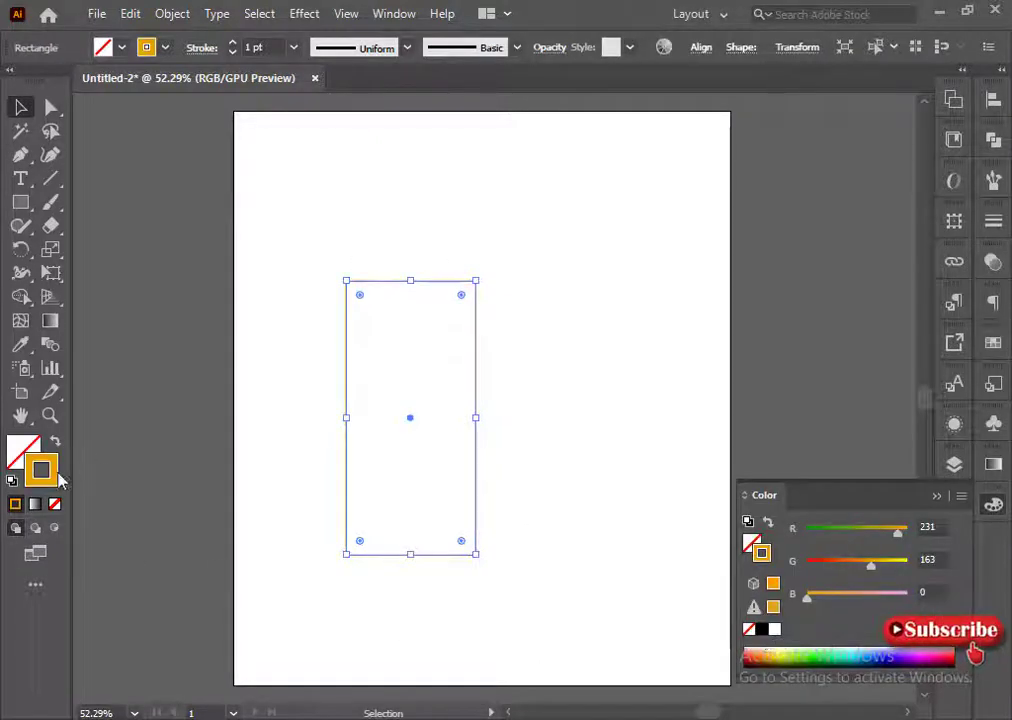
click(55, 504)
click(21, 451)
click(773, 606)
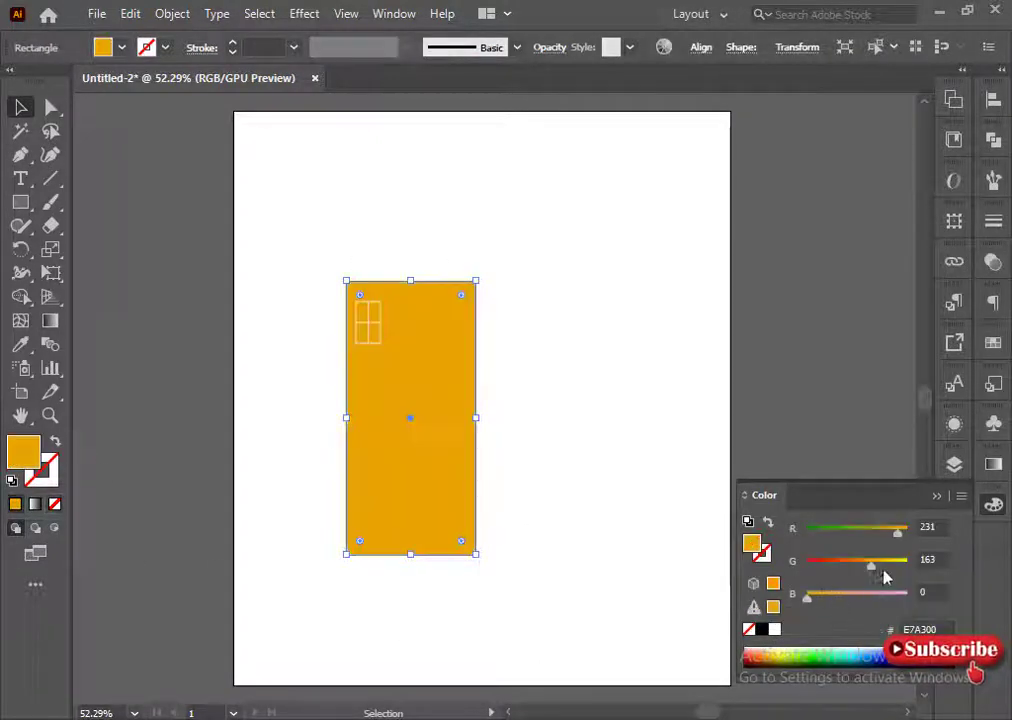
click(765, 654)
click(773, 652)
drag(852, 598, 882, 597)
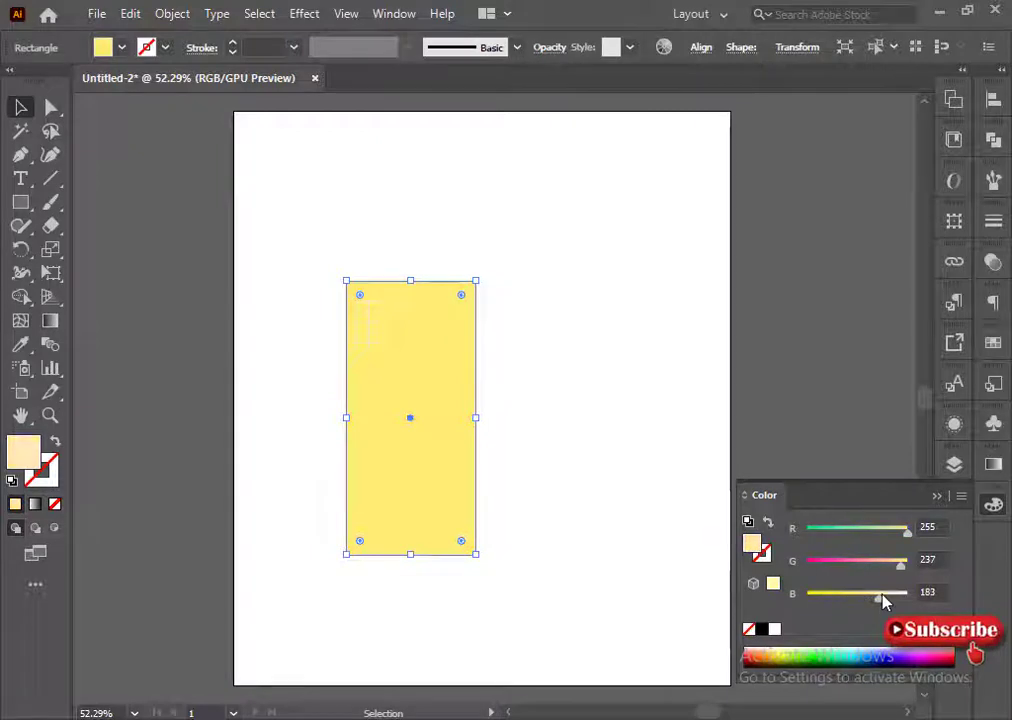
drag(907, 533, 952, 532)
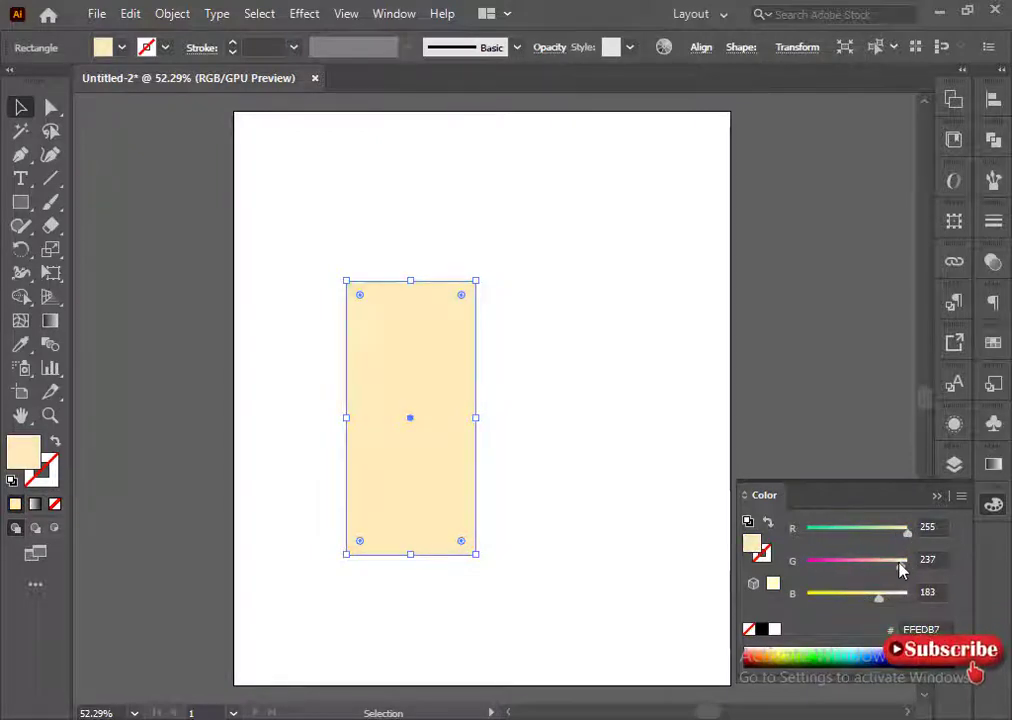
drag(899, 568, 875, 602)
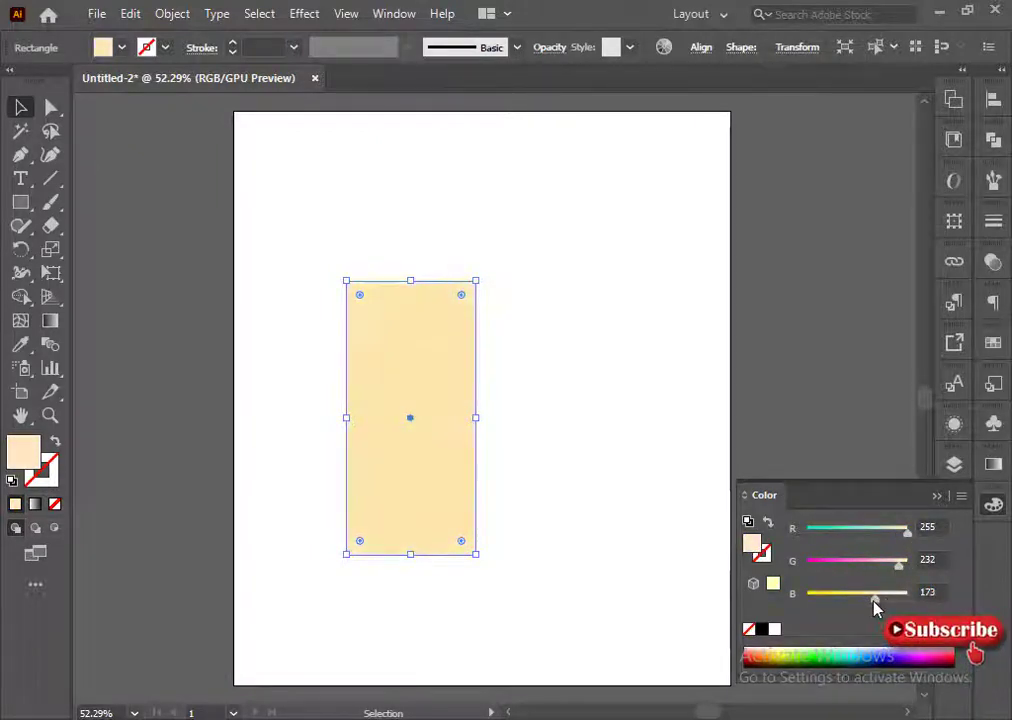
click(506, 541)
Set the stroke weight of the window frame and its crossbars to 5 pt.
drag(333, 309, 392, 332)
shift+click(411, 367)
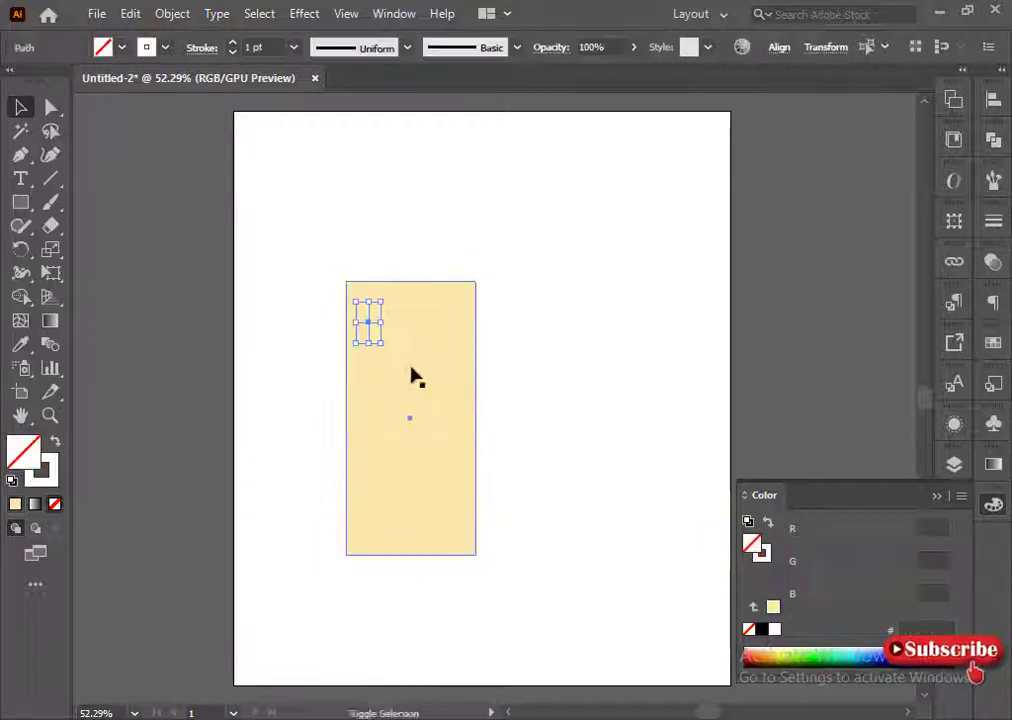
click(232, 44)
click(232, 44)
click(232, 44)
click(290, 335)
Fill the window rectangle with light blue, R 155, G 255, B 255.
click(381, 334)
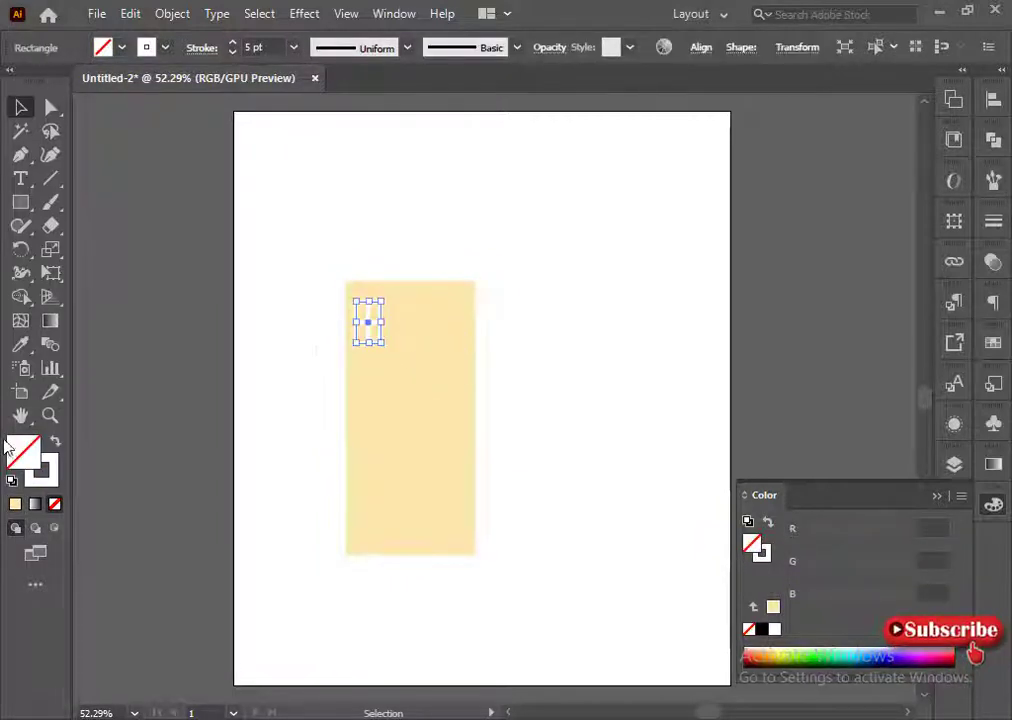
click(857, 655)
click(846, 528)
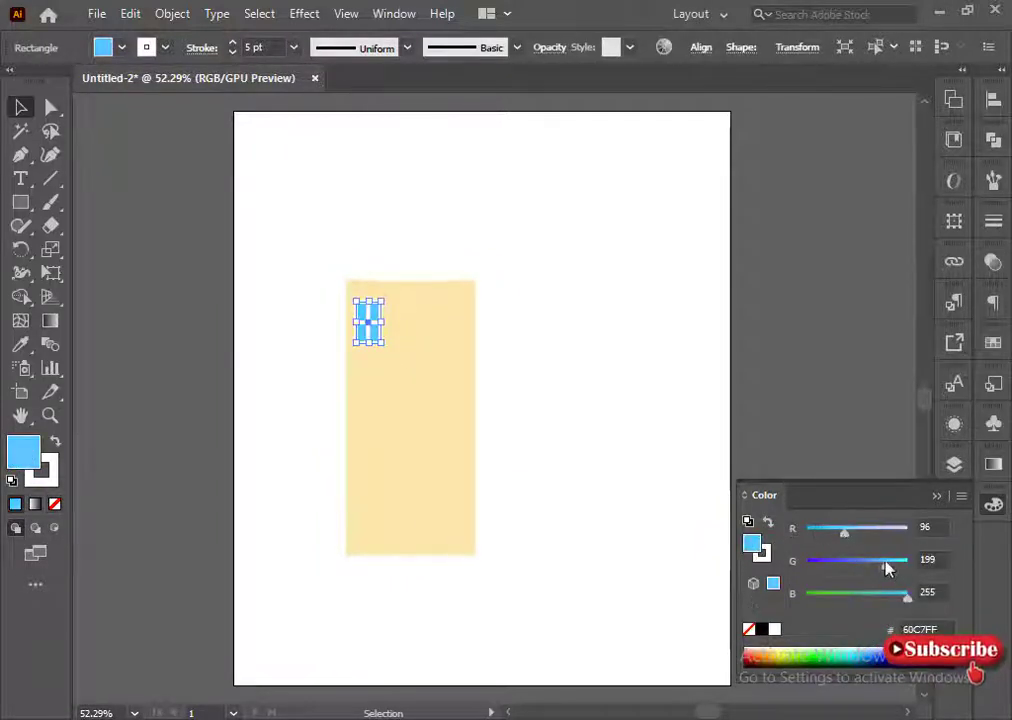
drag(886, 564, 912, 564)
drag(844, 532, 868, 532)
click(593, 407)
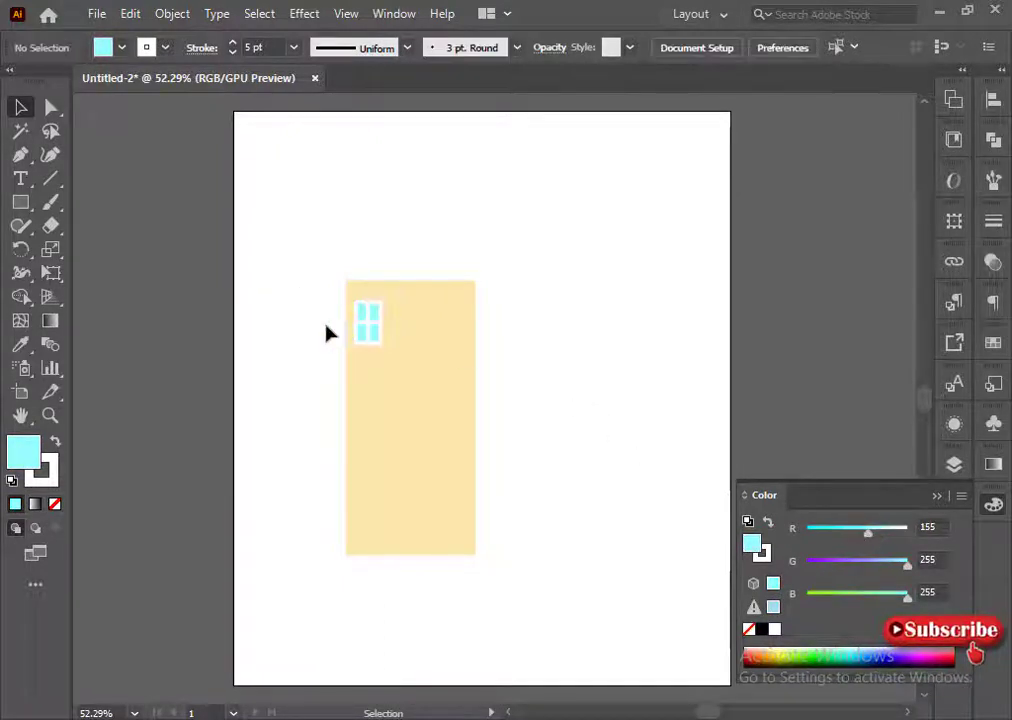
Duplicate the complete window twice to the right at equal spacing to form a row of three windows.
drag(326, 321, 420, 377)
shift+click(420, 377)
drag(367, 323, 411, 334)
key(ctrl+d)
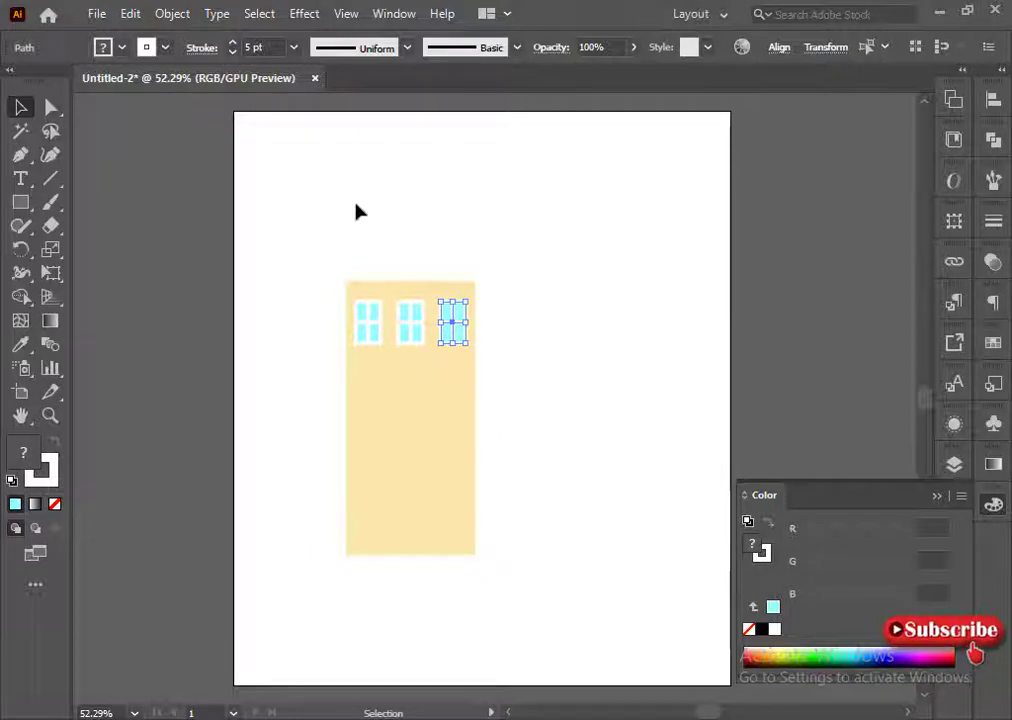
drag(242, 332, 410, 401)
shift+click(393, 388)
key(ctrl+s)
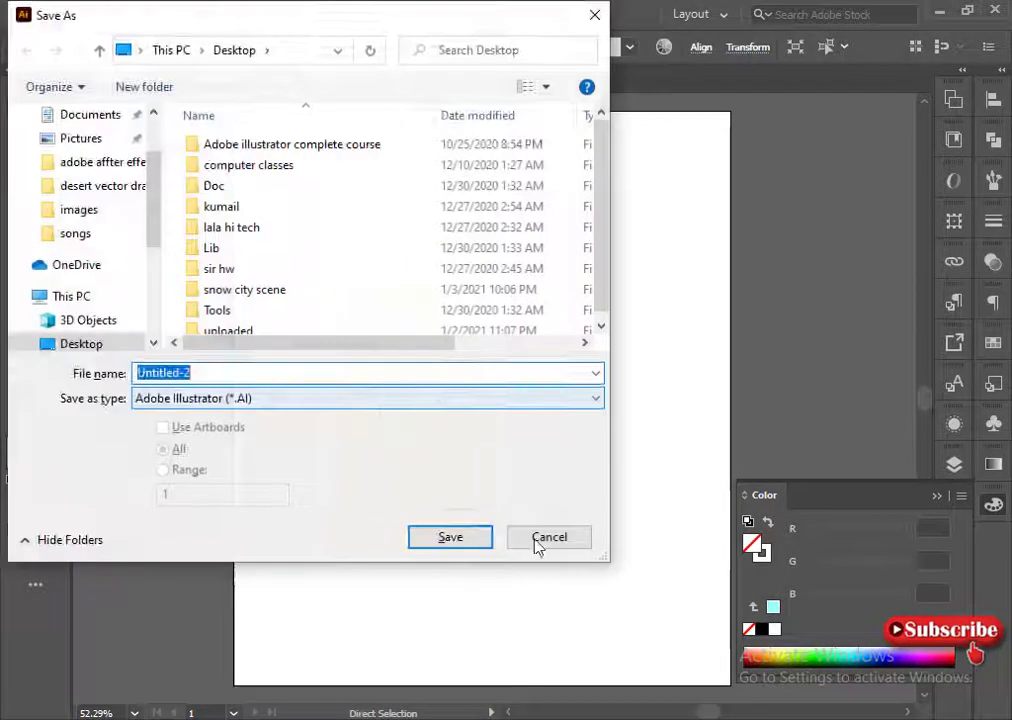
click(535, 541)
key(ctrl+d)
key(ctrl+d)
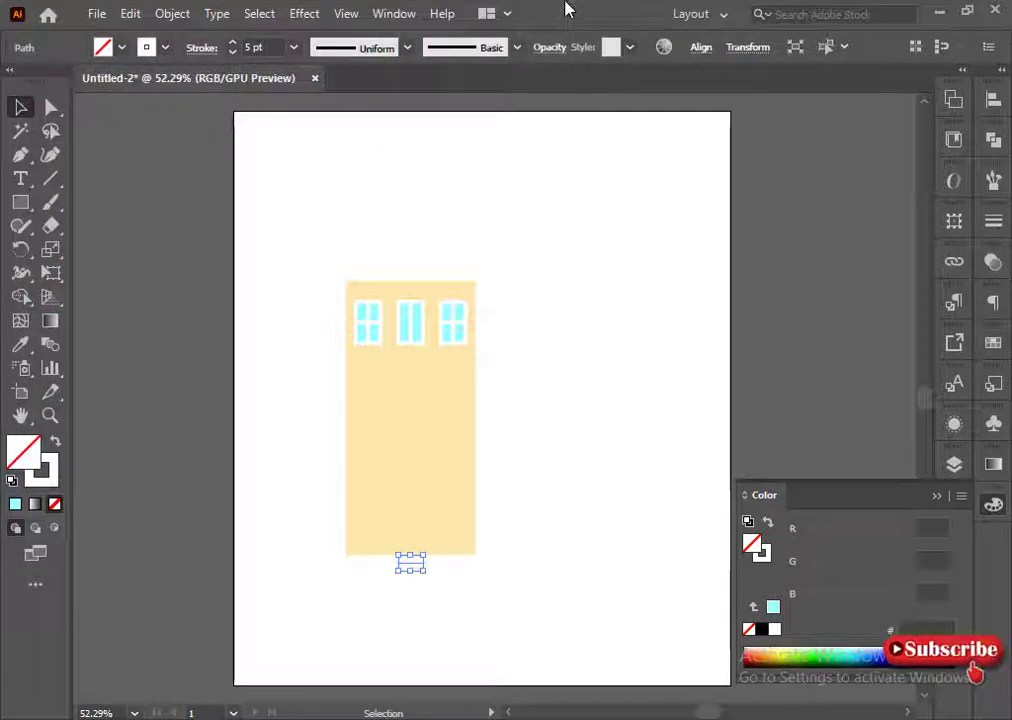
Duplicate the row of three windows twice downward at equal spacing to form three floors.
key(ctrl+a)
shift+click(416, 390)
drag(410, 323, 427, 414)
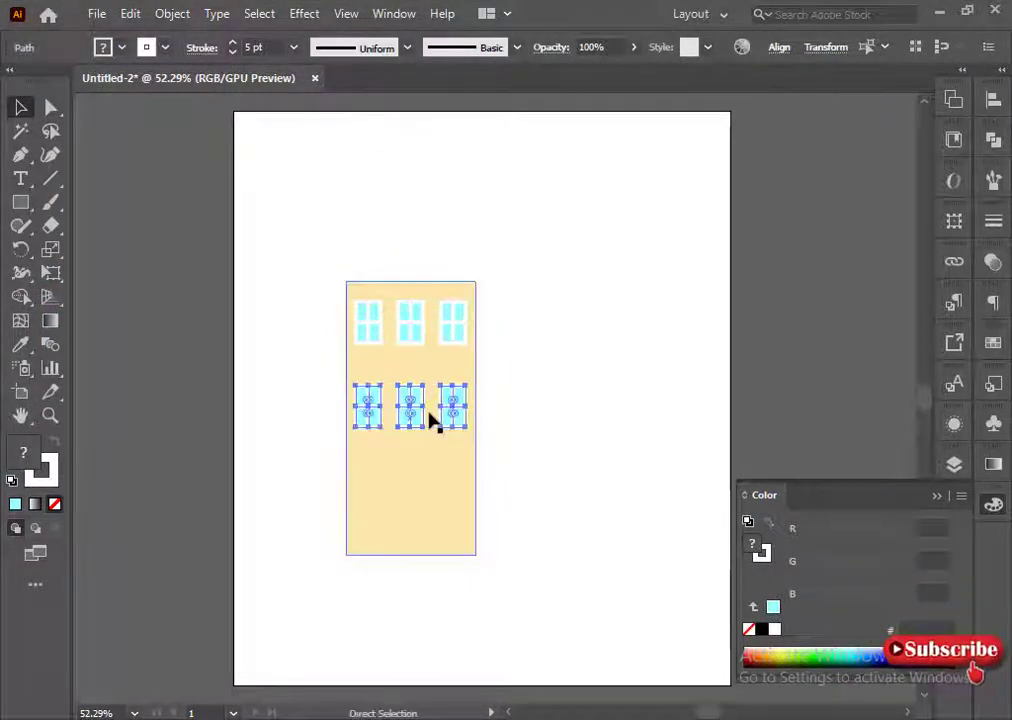
key(ctrl+d)
click(308, 474)
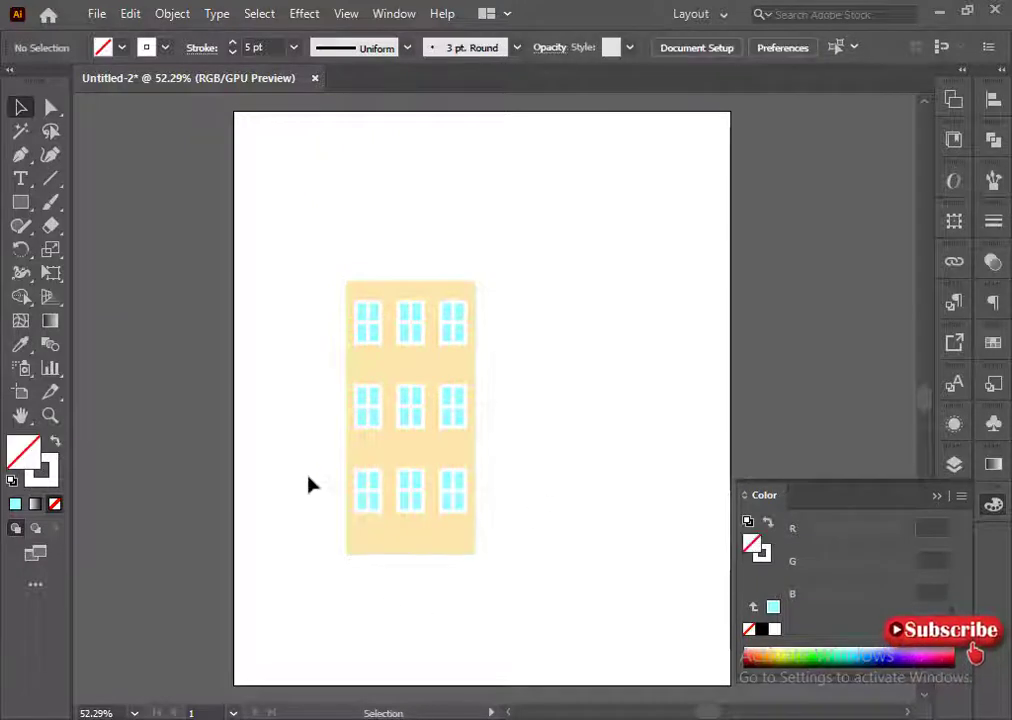
Stretch the middle window of the bottom row downward and slightly wider to turn it into a door.
drag(378, 590, 420, 484)
click(412, 500)
shift+click(381, 519)
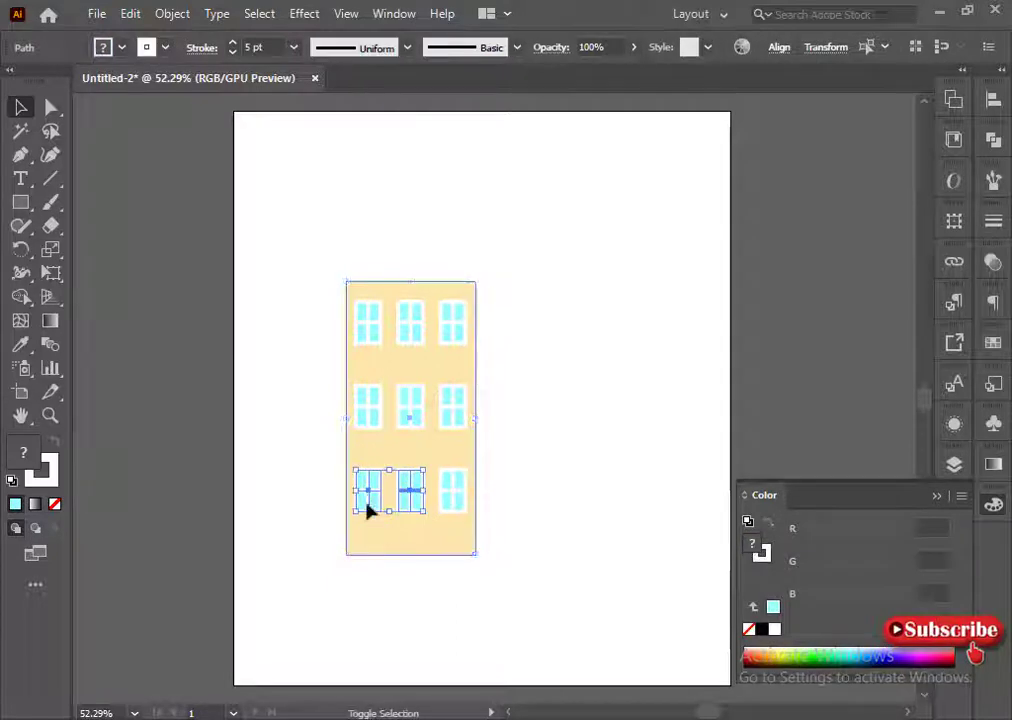
shift+click(367, 501)
shift+click(382, 492)
drag(416, 513, 425, 542)
click(282, 517)
shift+click(420, 507)
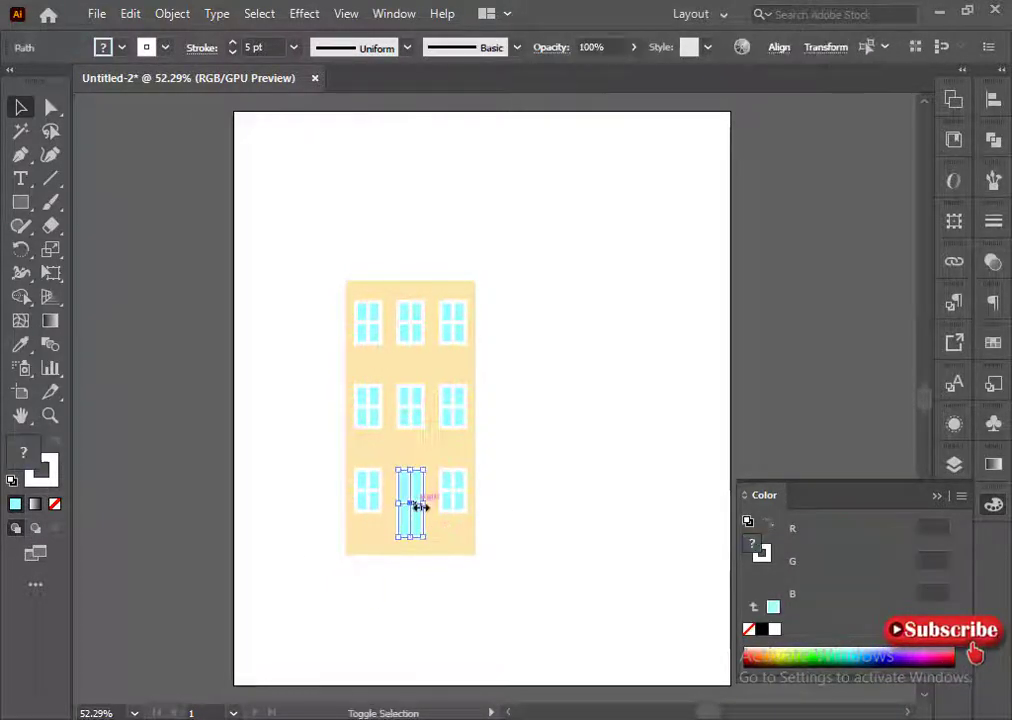
drag(425, 538, 432, 548)
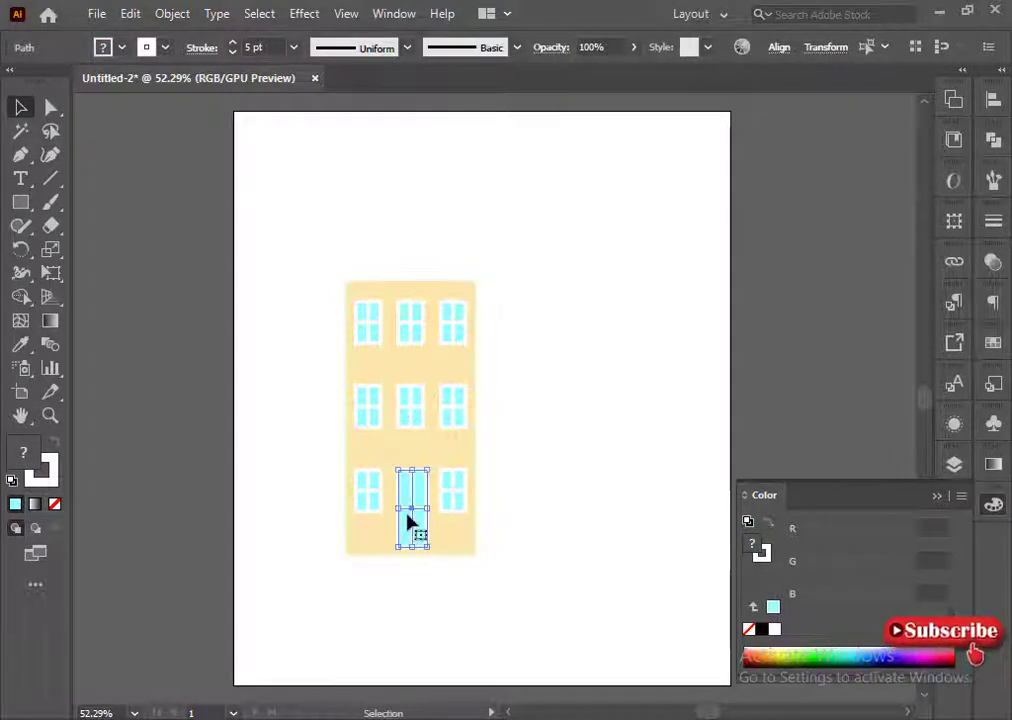
click(210, 468)
Draw two white 5 pt horizontal bars across the door, one in its upper half and one in its lower half.
click(55, 504)
click(397, 491)
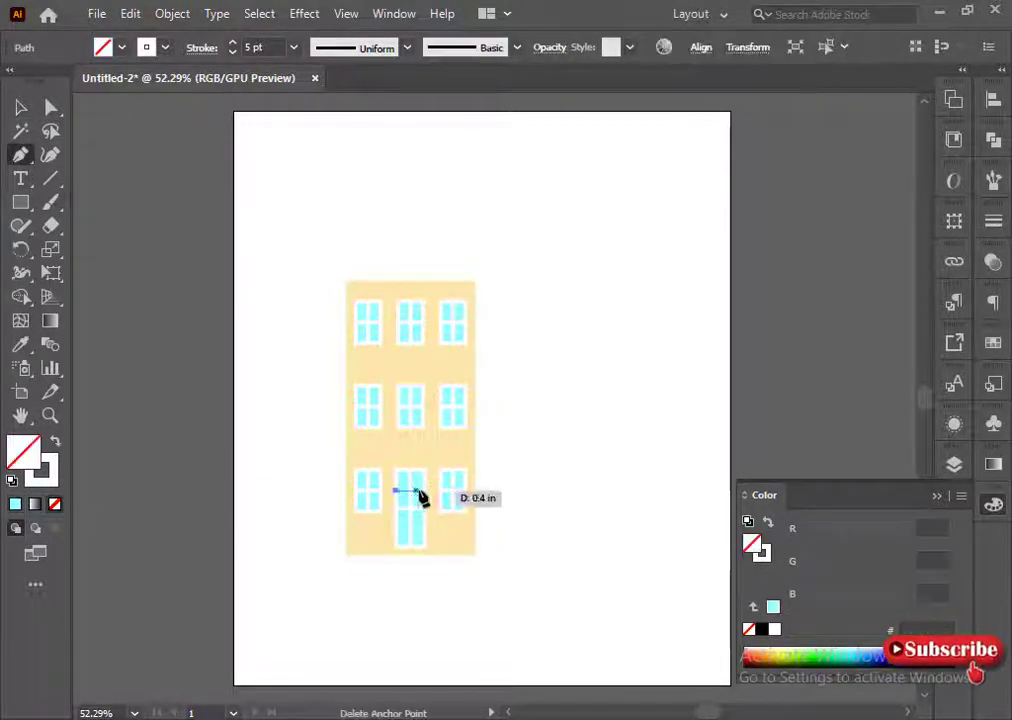
click(425, 491)
key(Escape)
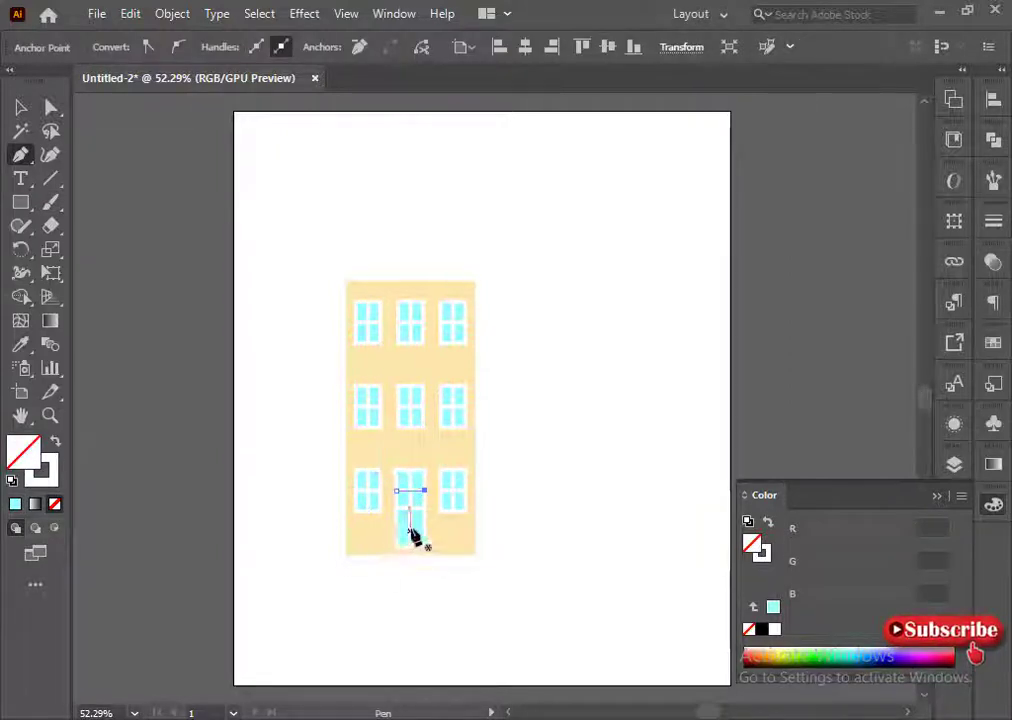
click(397, 531)
click(425, 531)
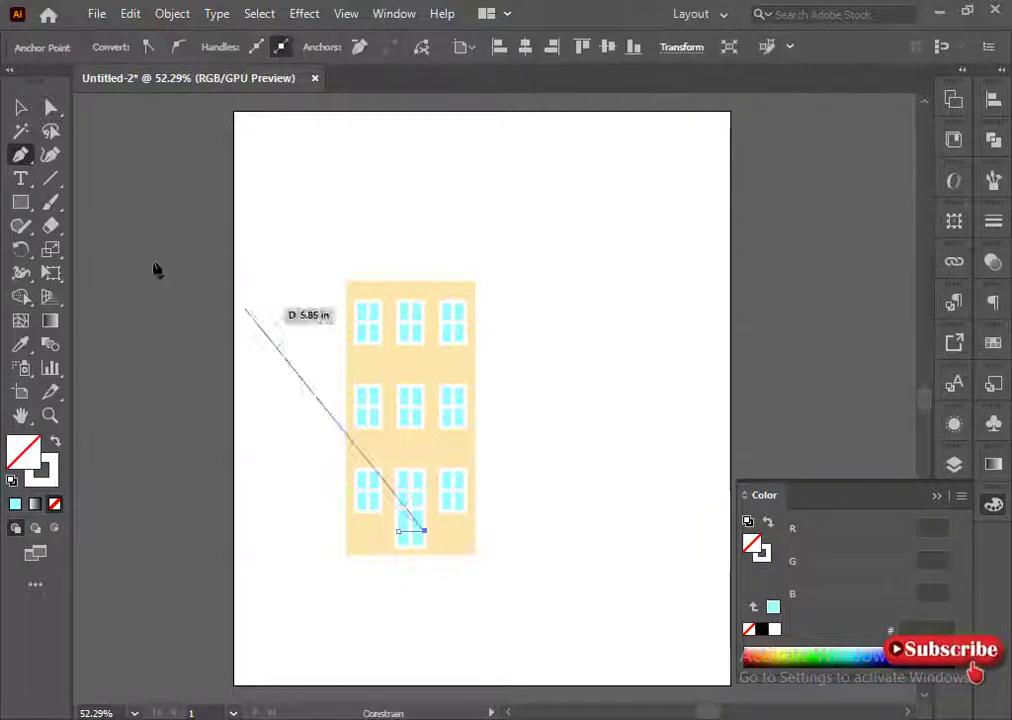
click(20, 107)
click(312, 546)
click(404, 531)
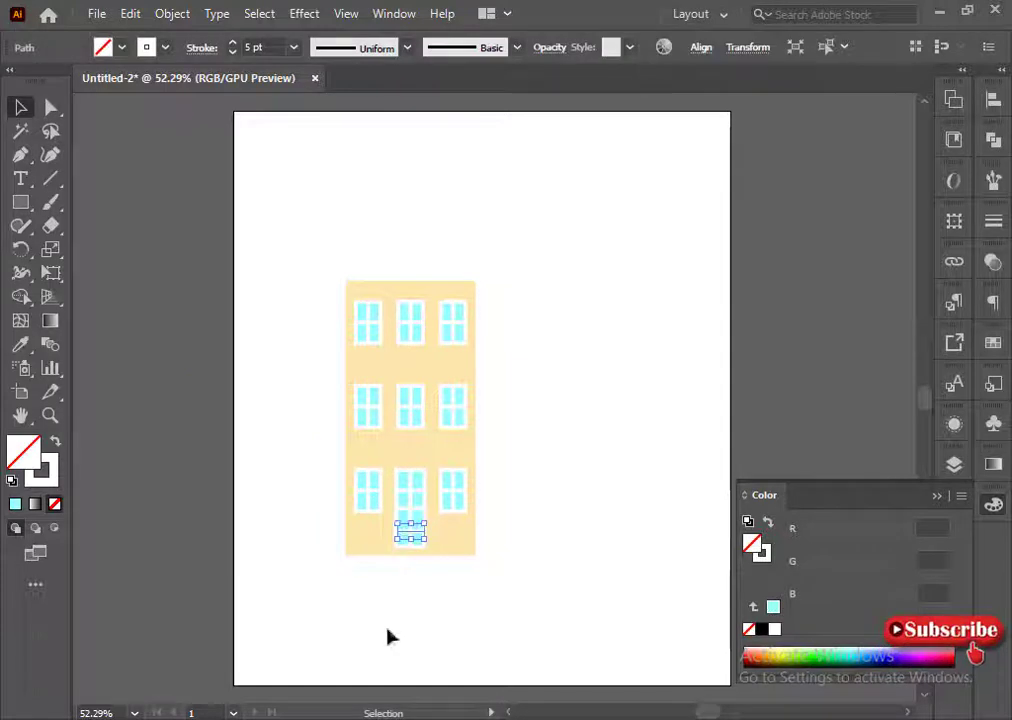
click(387, 628)
click(409, 509)
click(405, 601)
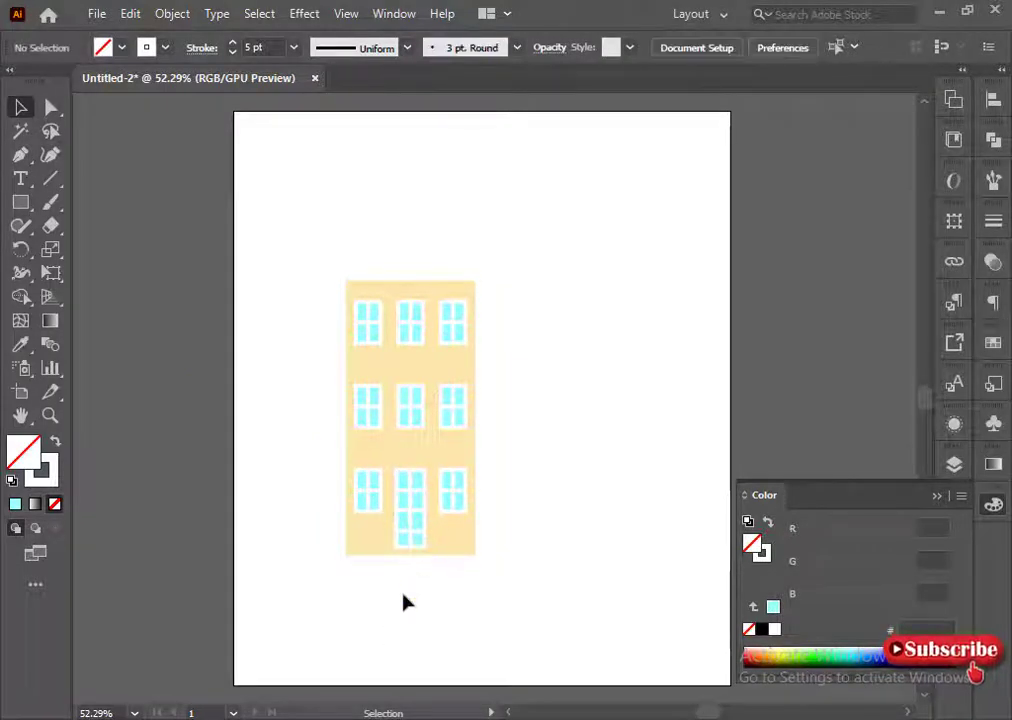
click(414, 532)
click(424, 579)
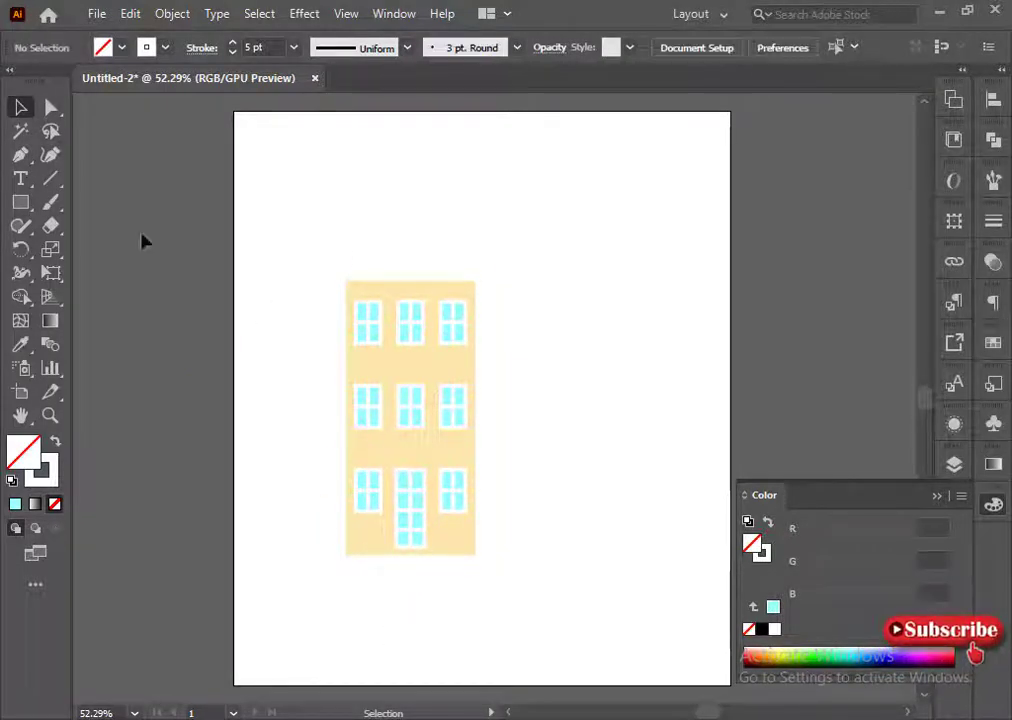
Draw a closed flat roof outline with a square chimney near its right end along the building's top edge.
click(346, 281)
click(475, 281)
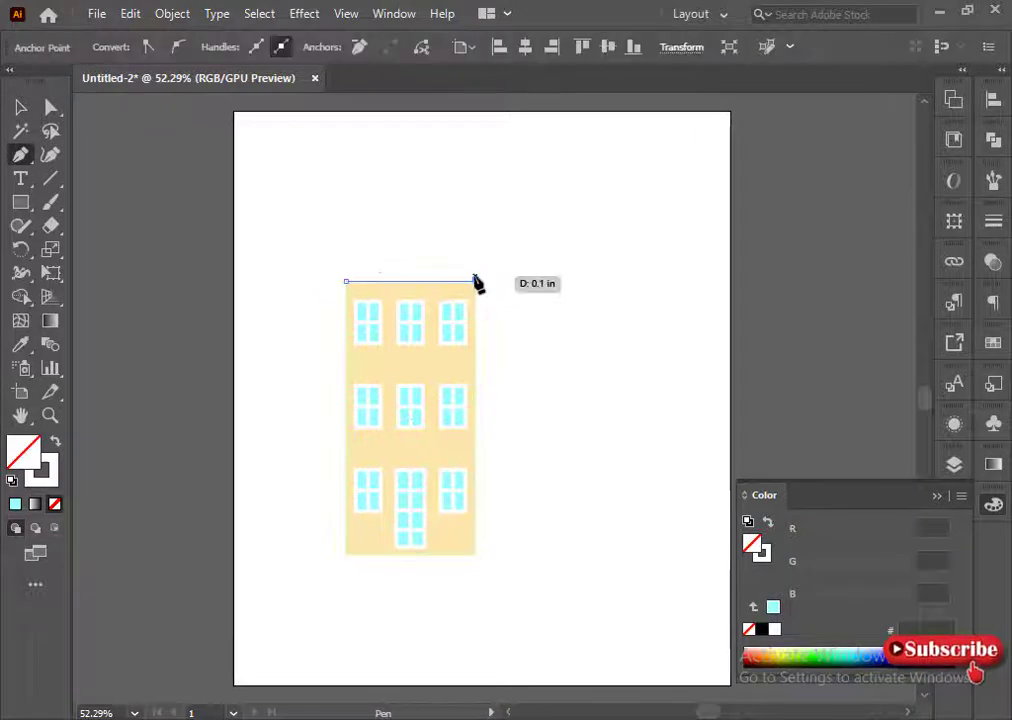
shift+click(475, 267)
shift+click(459, 266)
shift+click(459, 251)
shift+click(440, 251)
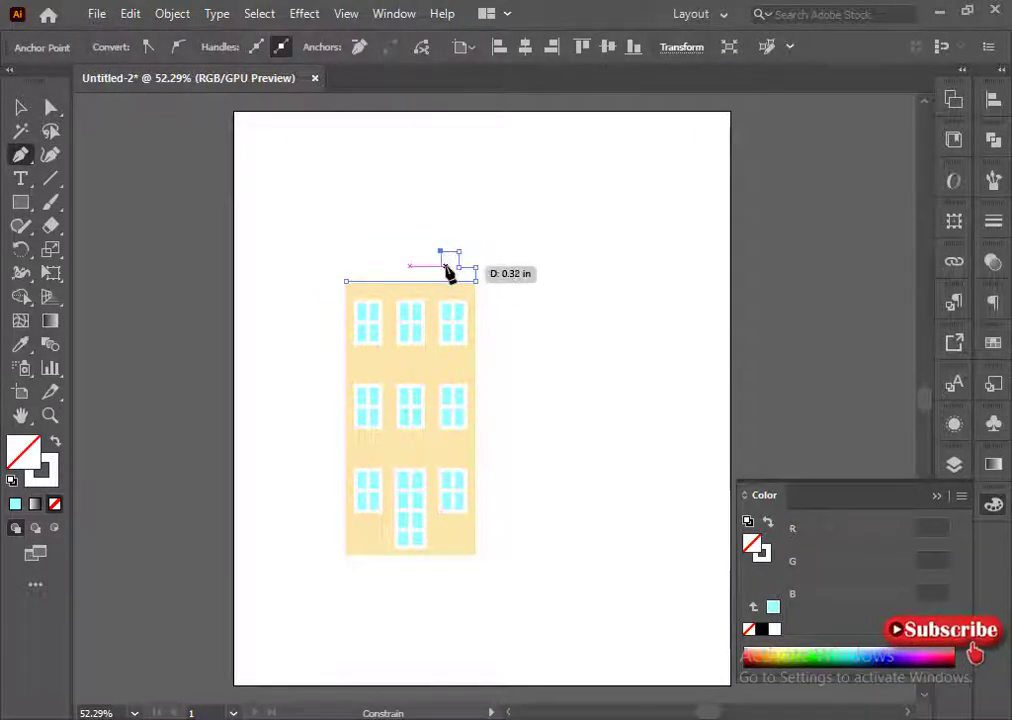
shift+click(441, 266)
shift+click(346, 266)
click(346, 281)
Remove the roof shape's stroke and fill it with black.
click(16, 106)
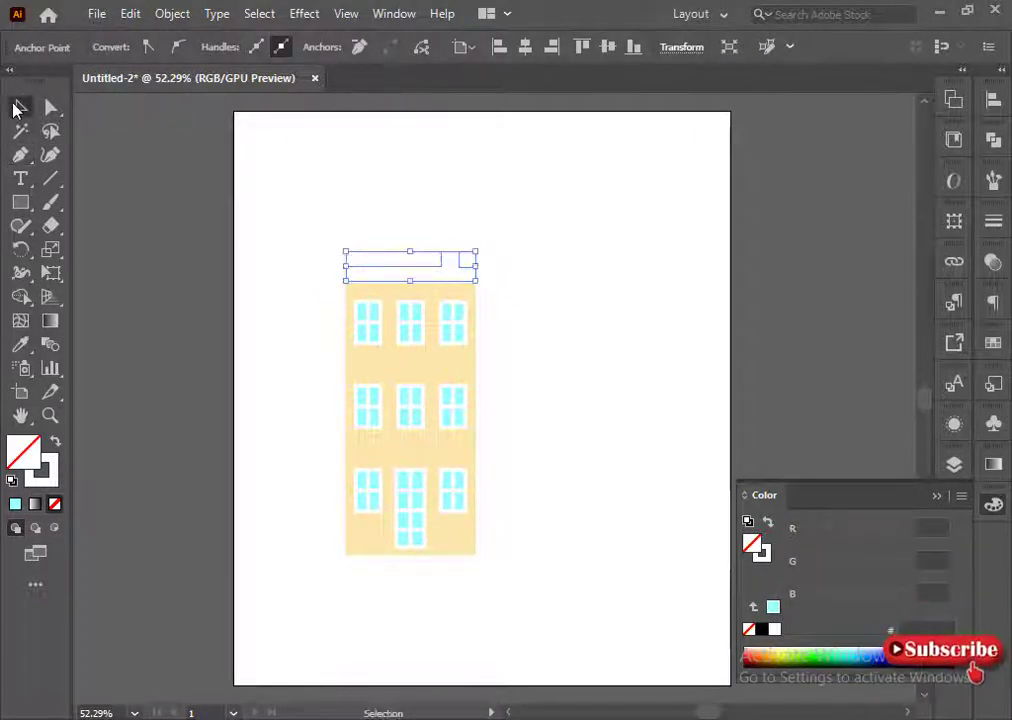
drag(375, 238, 388, 273)
click(49, 472)
click(54, 504)
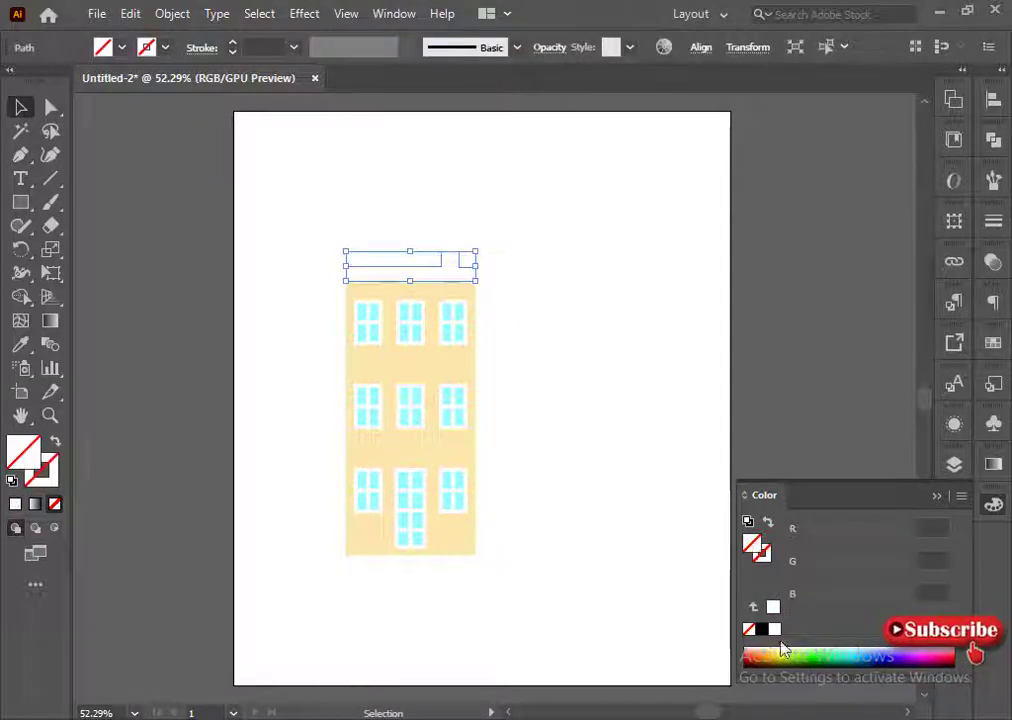
click(762, 629)
click(936, 496)
click(546, 387)
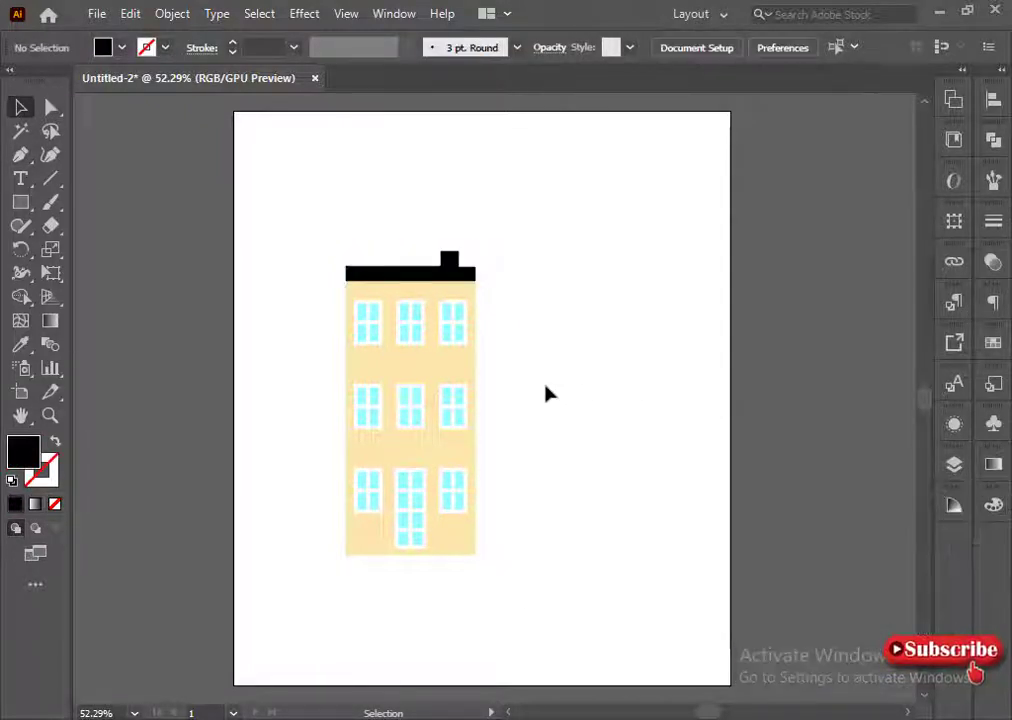
Draw two straight black 1 pt horizontal lines across the building, one just below the roof and one along its lower edge.
key(p)
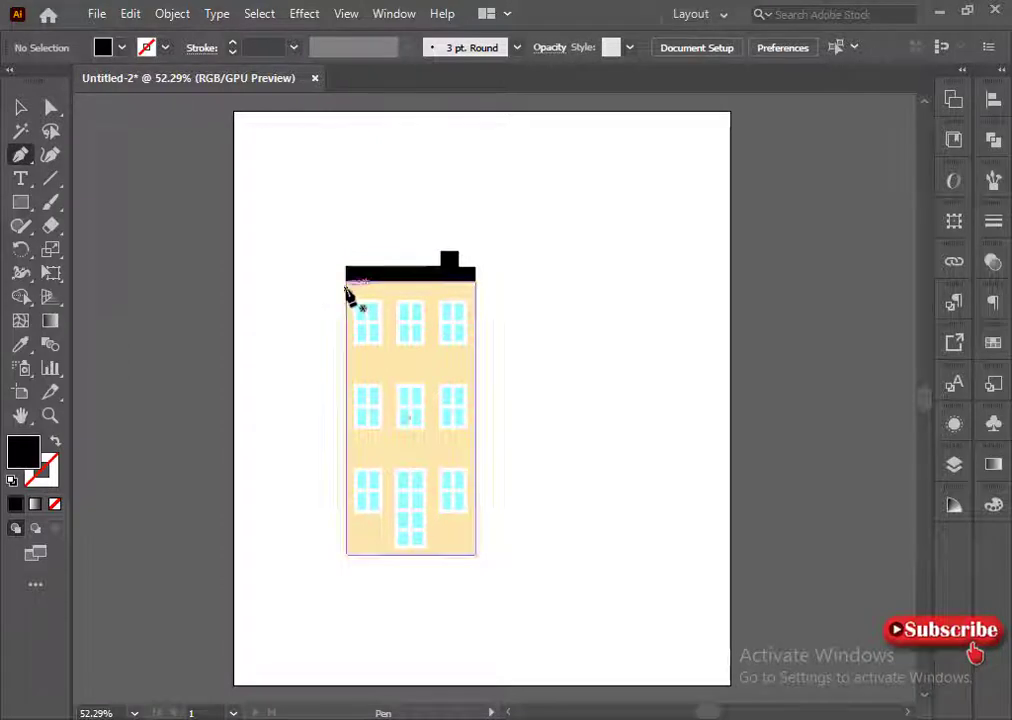
click(56, 480)
click(936, 496)
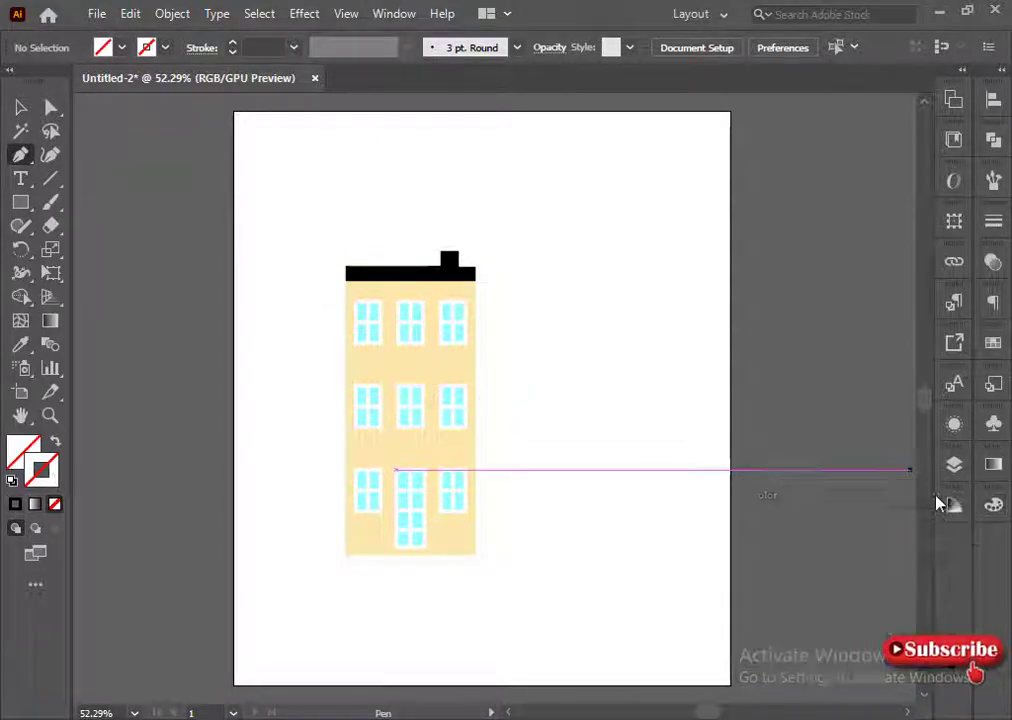
click(15, 504)
click(347, 291)
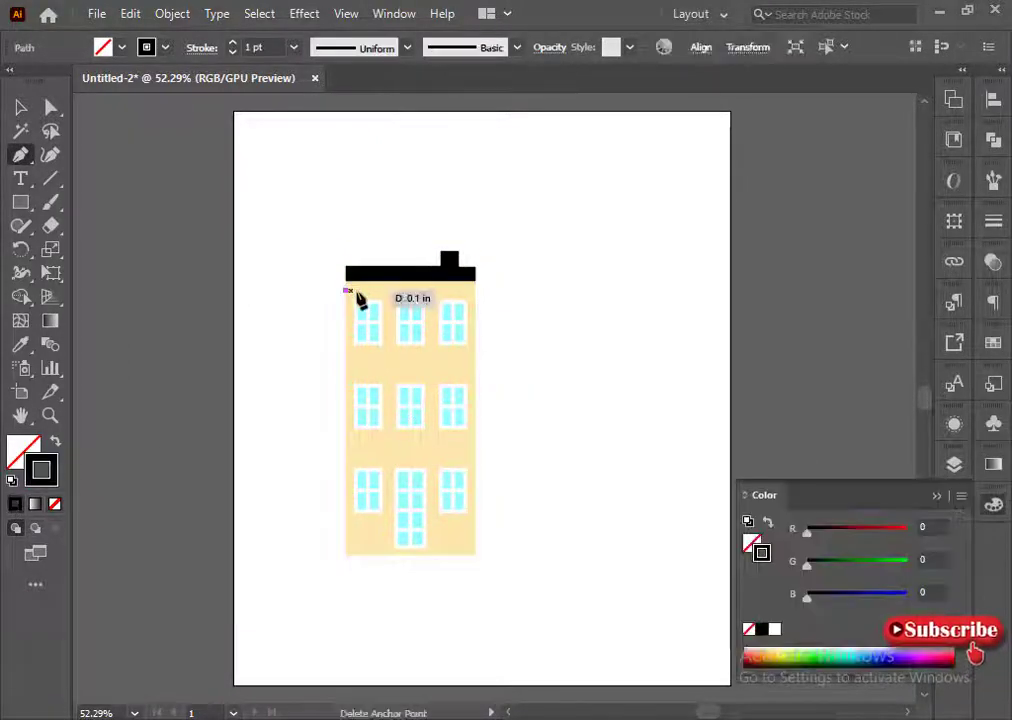
click(475, 291)
key(Escape)
click(346, 281)
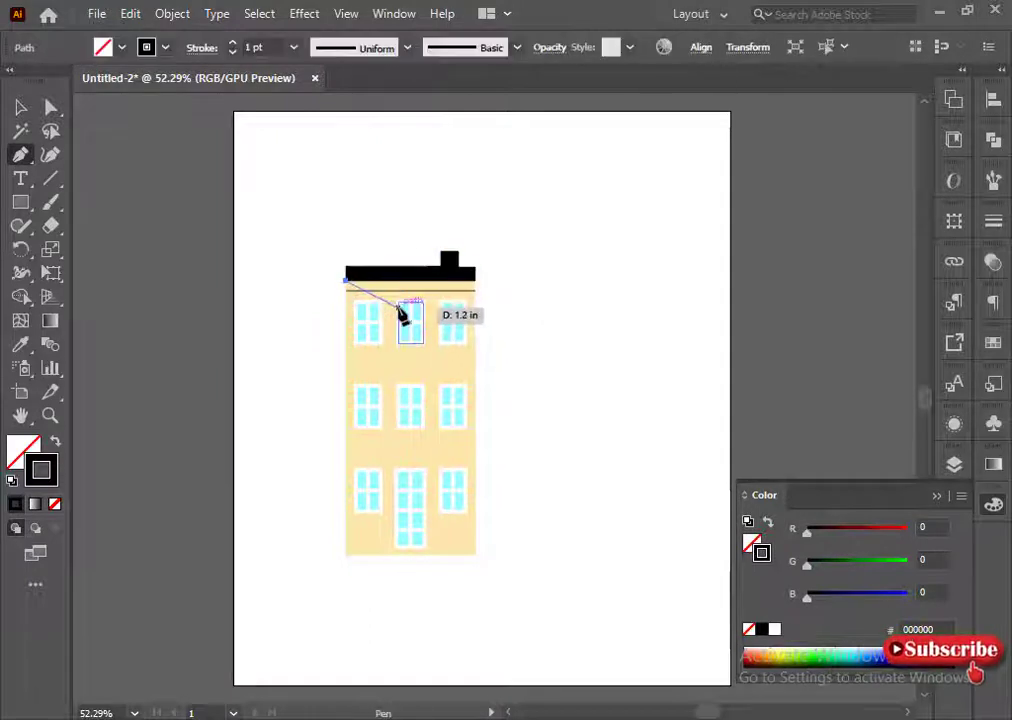
click(475, 281)
click(22, 108)
click(285, 232)
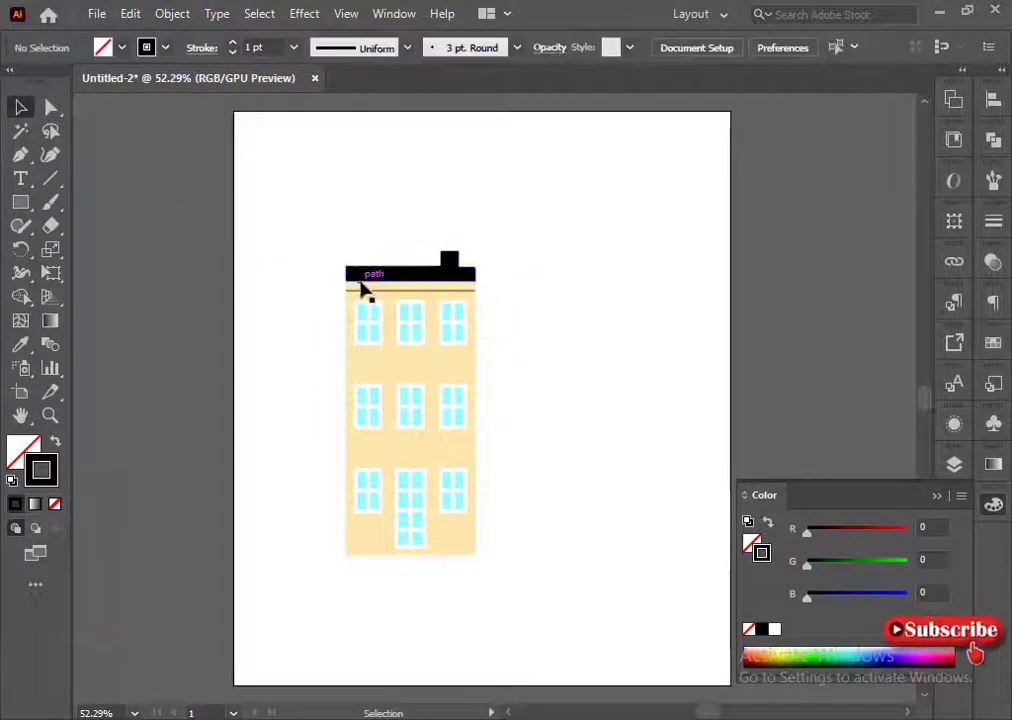
click(361, 281)
shift+click(446, 291)
click(246, 333)
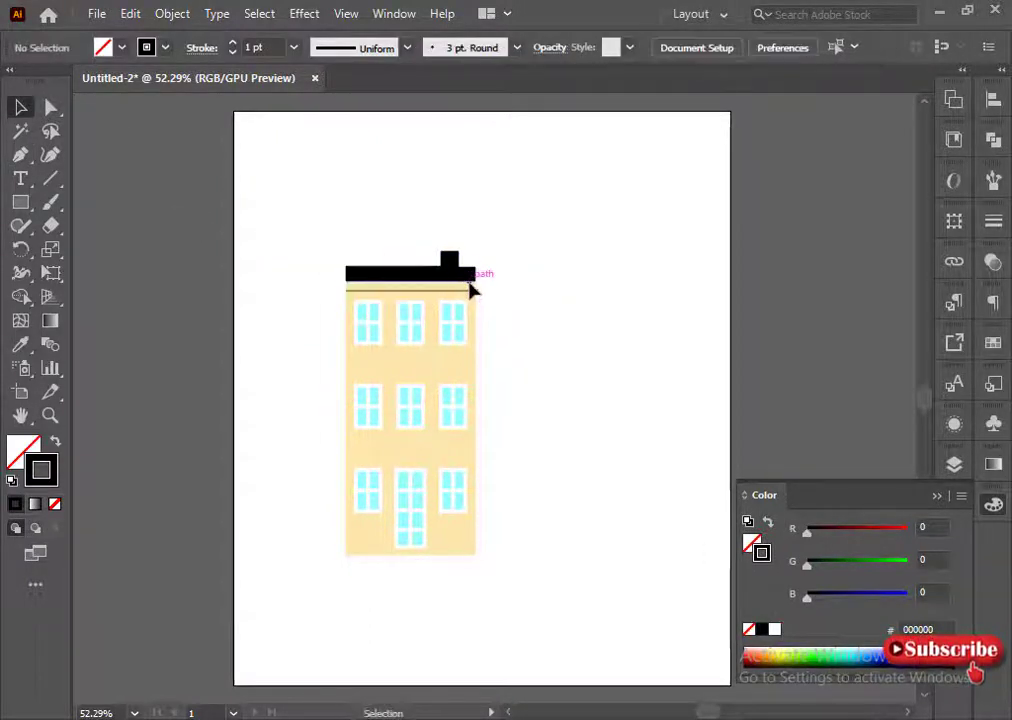
click(469, 281)
click(318, 325)
click(351, 281)
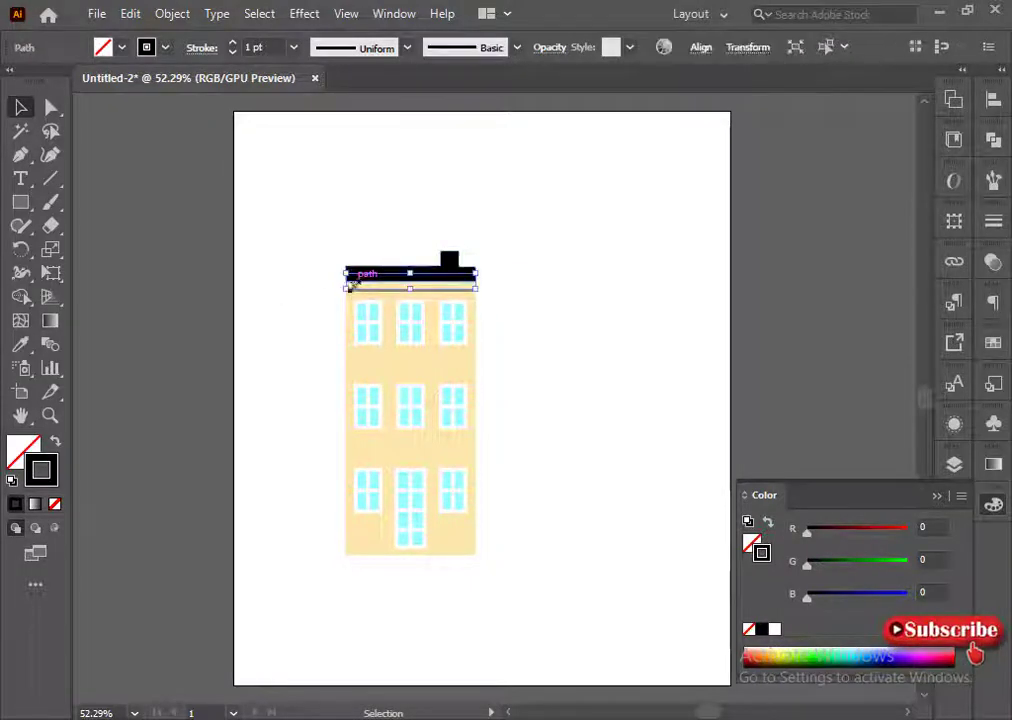
click(318, 325)
click(358, 289)
click(316, 325)
Give the line just below the roof a white 4 pt stroke with round caps.
click(368, 290)
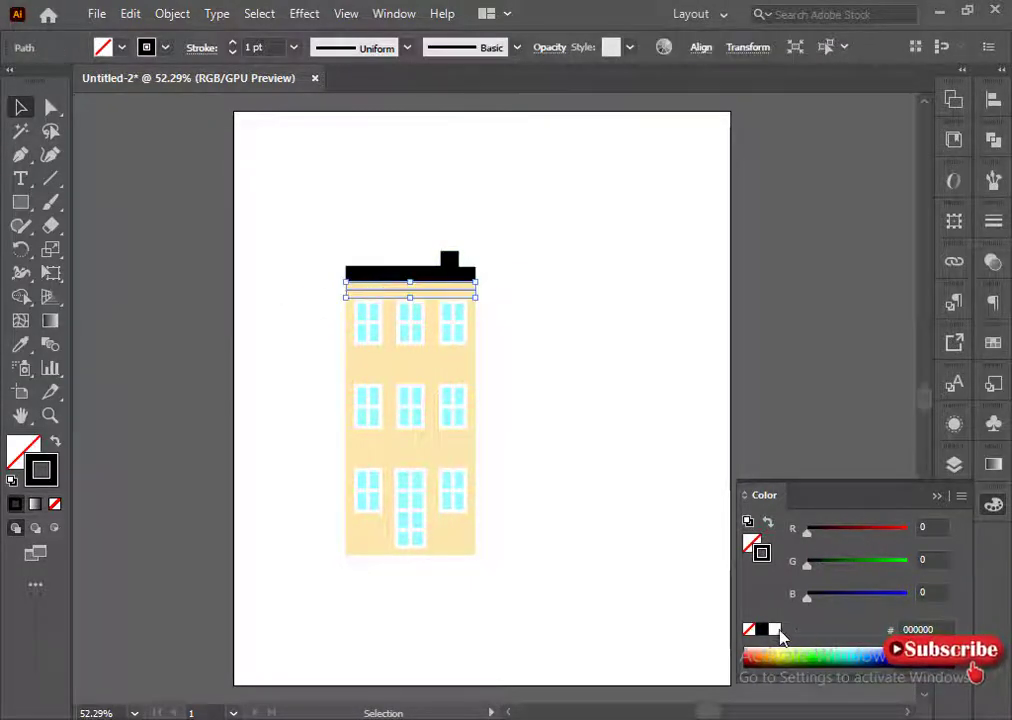
click(776, 630)
click(996, 224)
click(845, 271)
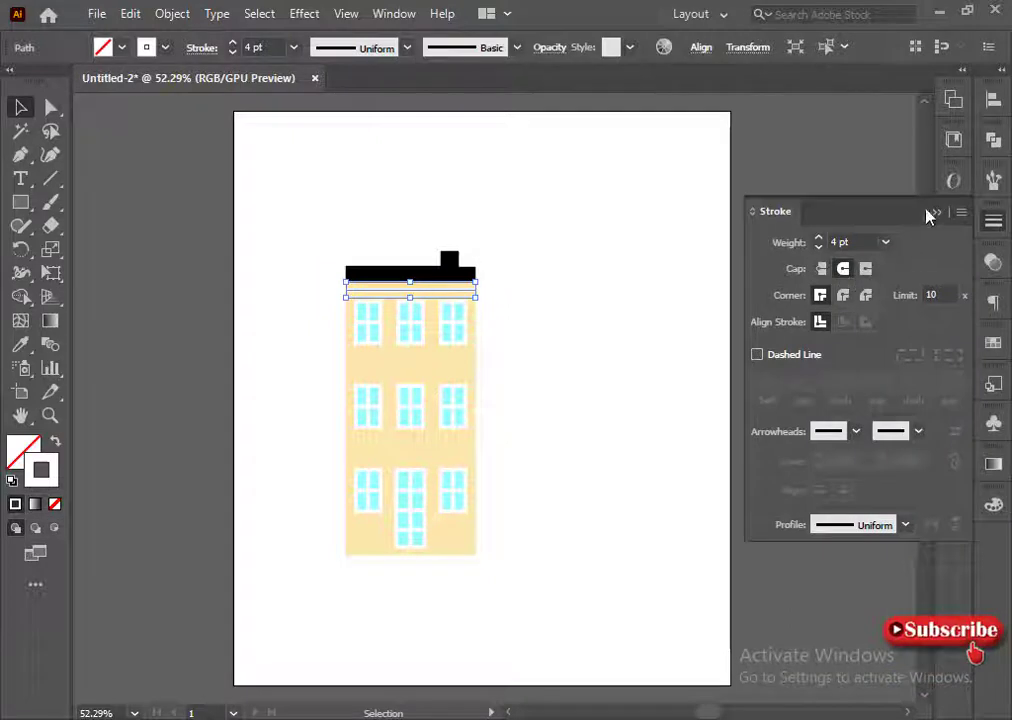
click(934, 211)
Increase the stroke weight of the white line below the roof to 11 pt.
click(520, 320)
click(440, 290)
click(232, 43)
click(232, 43)
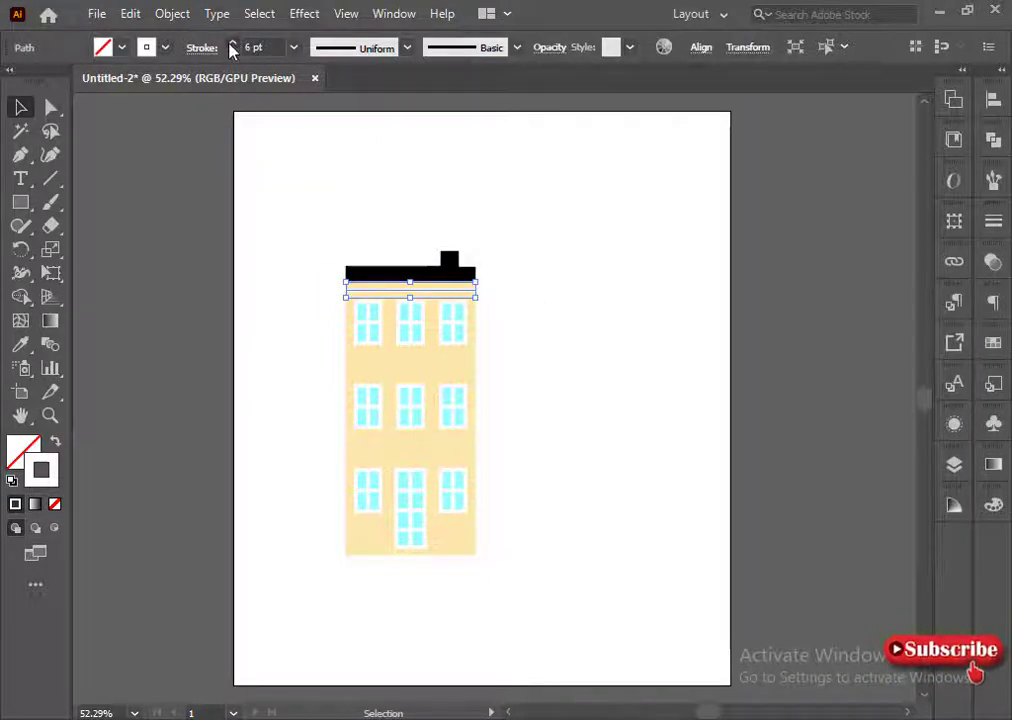
click(232, 43)
click(232, 43)
click(232, 43)
Shorten the white band below the roof and align its left end with the wall's edge.
drag(346, 291, 356, 293)
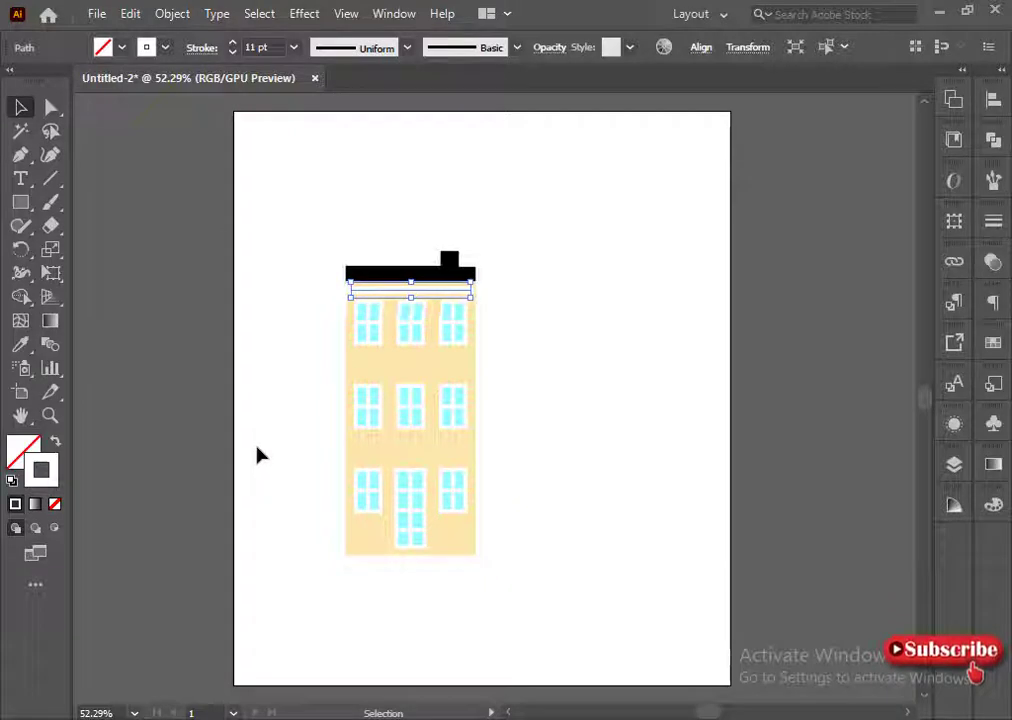
mouse_move(351, 290)
mouse_down()
mouse_move(354, 298)
mouse_move(347, 290)
mouse_up()
click(272, 326)
click(348, 294)
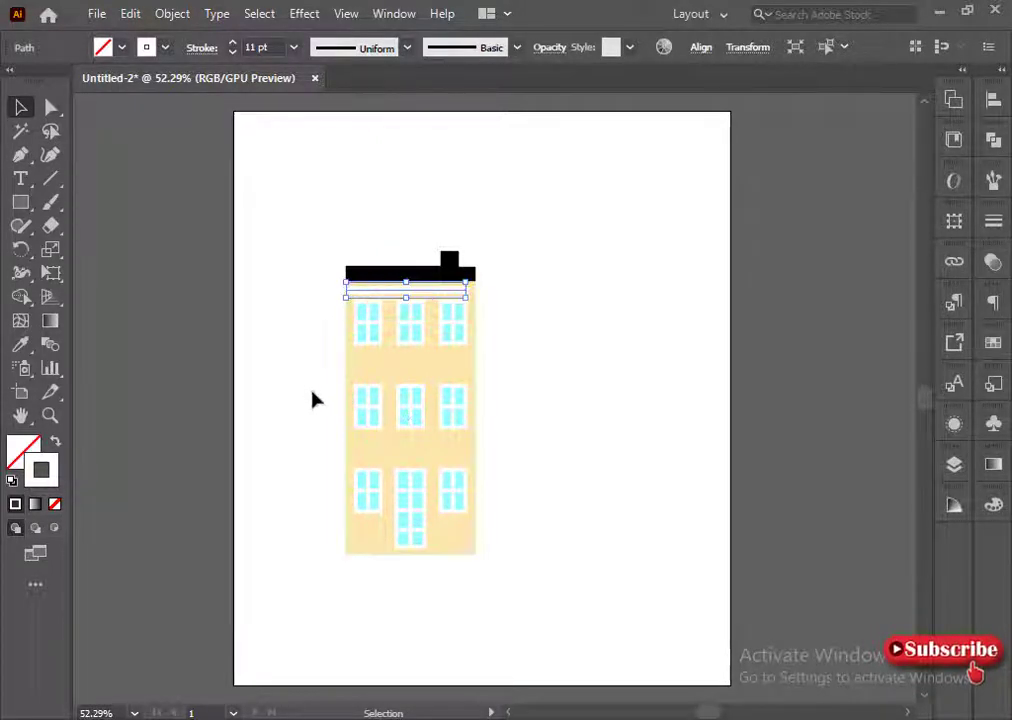
Place two copies of the white band between the top and middle window rows, one slightly below the other.
drag(468, 290, 424, 359)
click(521, 341)
click(409, 290)
click(522, 337)
click(455, 291)
click(542, 337)
click(387, 287)
click(533, 358)
drag(424, 359, 425, 370)
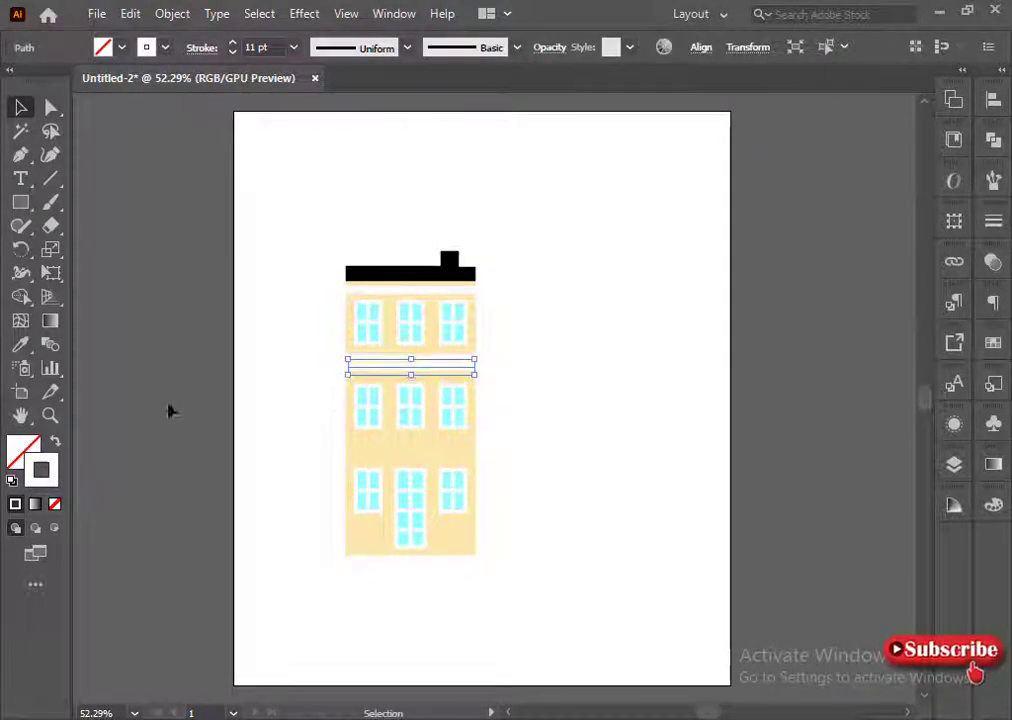
Sample the cream wall colour onto the lower band copy, keeping it as the stroke and removing the fill.
click(20, 345)
click(396, 437)
click(20, 112)
click(15, 503)
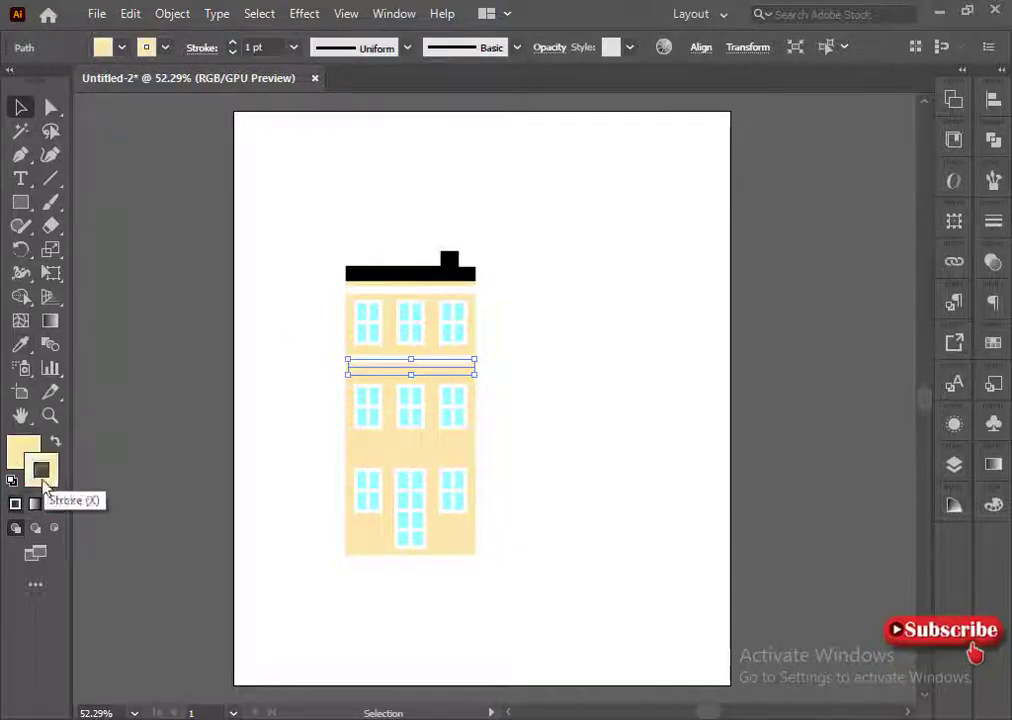
click(21, 450)
click(54, 505)
click(481, 396)
click(429, 361)
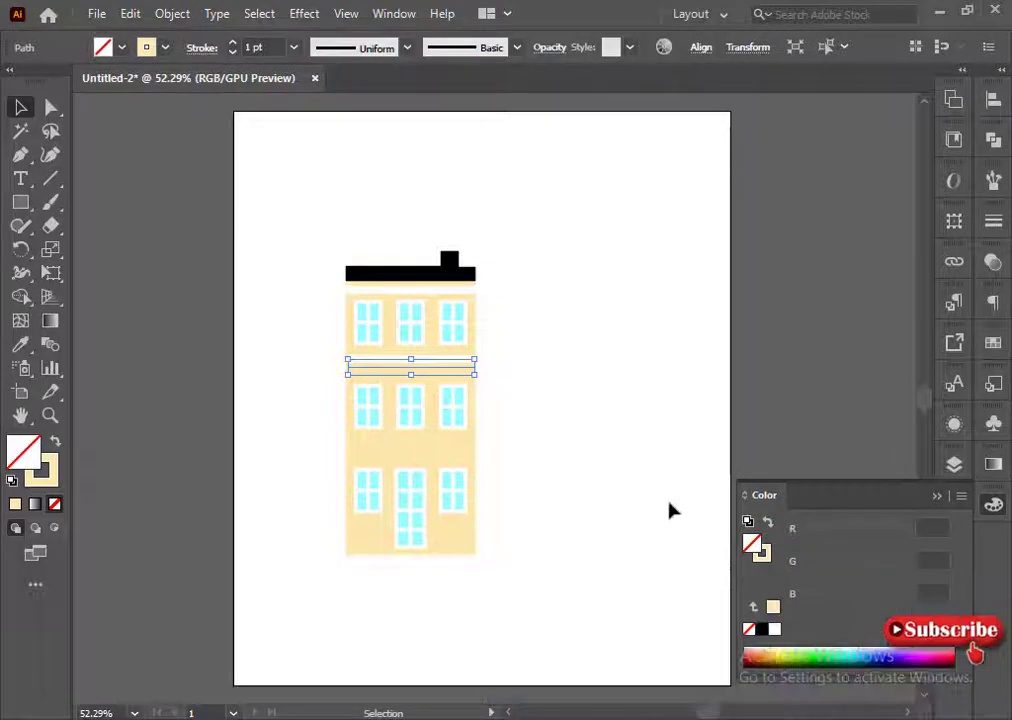
click(773, 605)
click(54, 504)
click(764, 555)
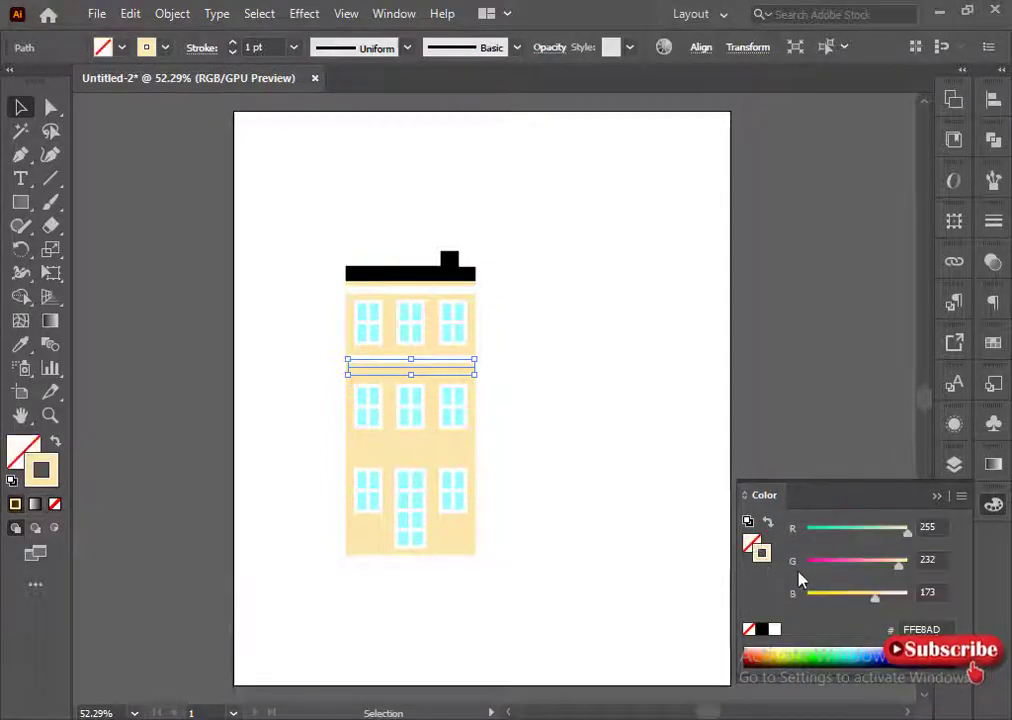
Change the sampled line's stroke to yellow FFE879 with a weight of 5 pt.
drag(874, 598, 850, 601)
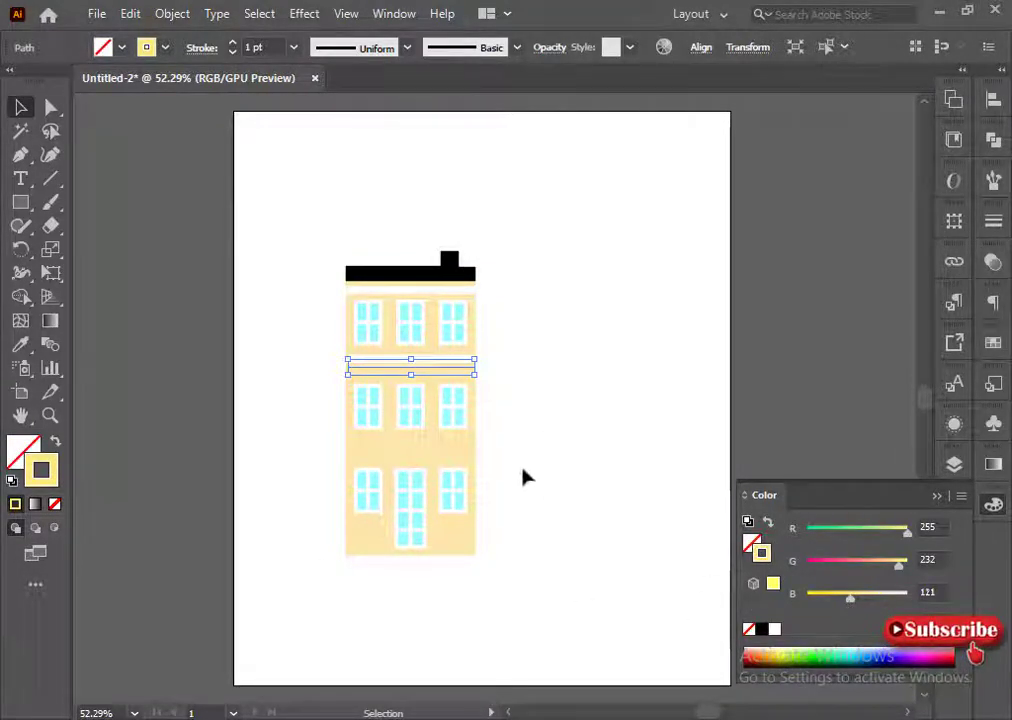
click(522, 471)
click(388, 367)
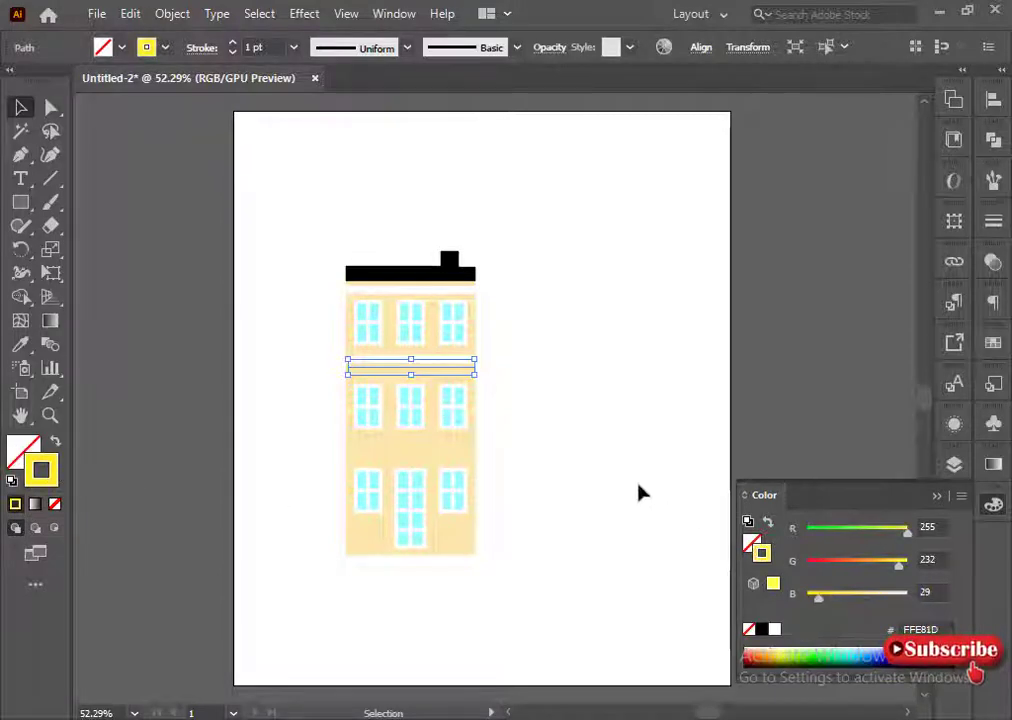
click(233, 43)
click(233, 43)
click(233, 43)
click(233, 43)
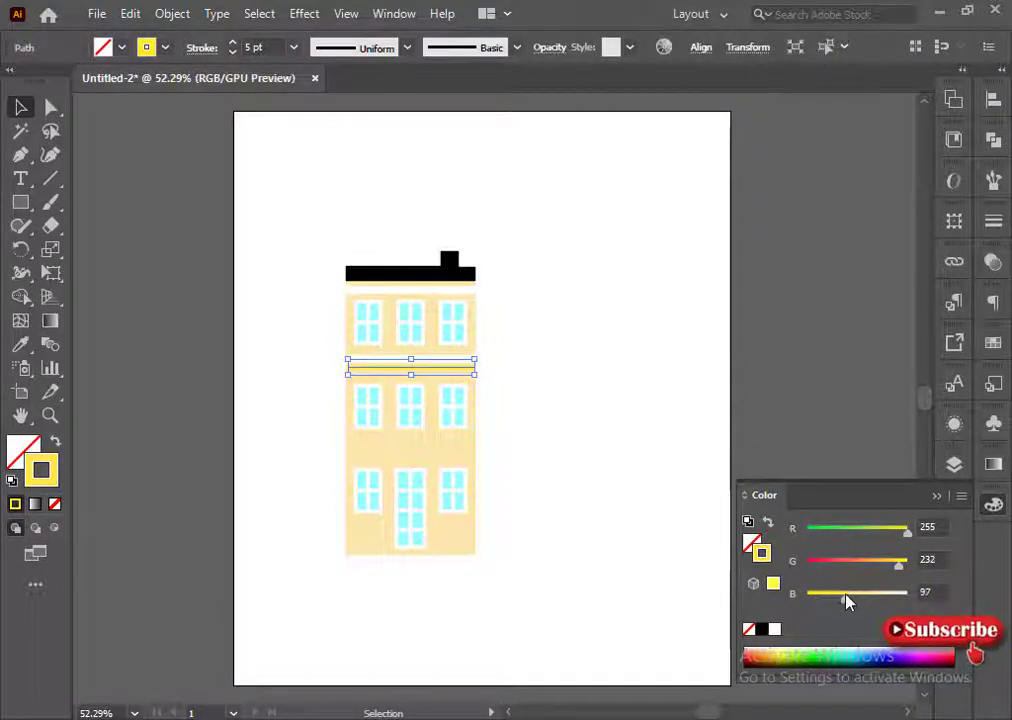
click(590, 535)
click(392, 367)
click(592, 490)
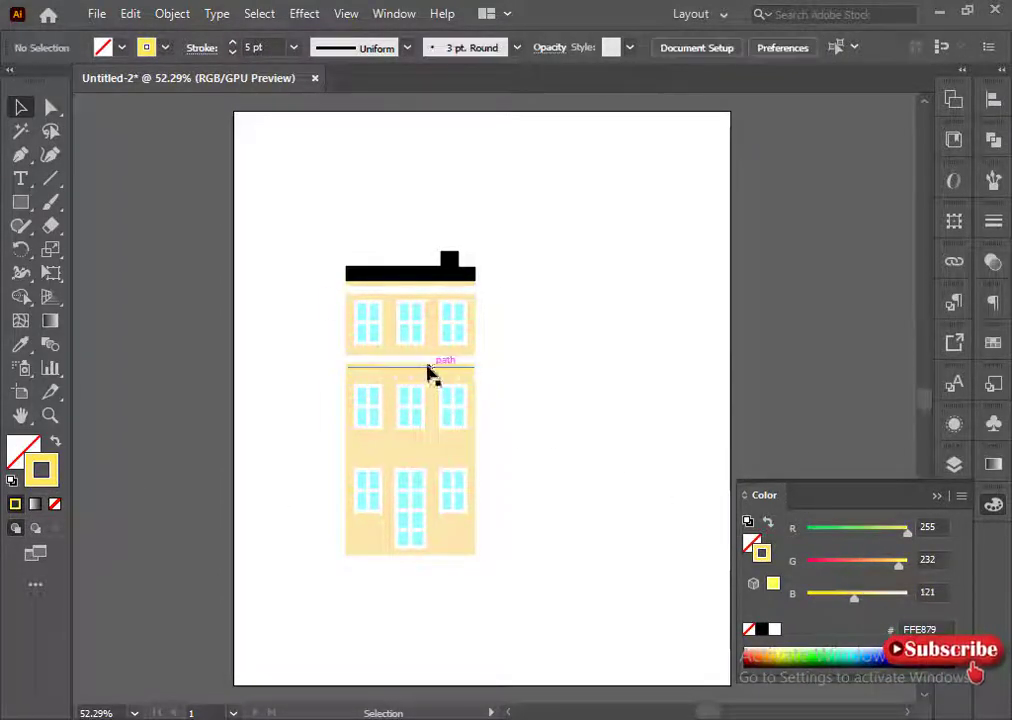
Duplicate the white band and its yellow line between the middle and bottom window rows.
drag(300, 351, 355, 367)
shift+click(385, 380)
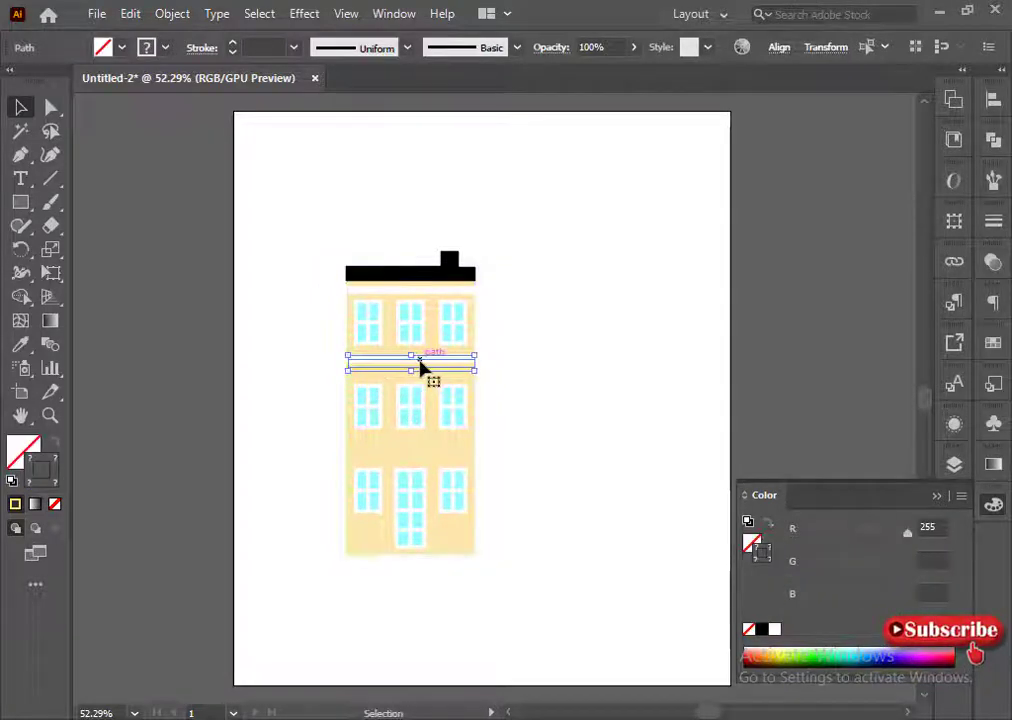
drag(420, 368, 550, 431)
Make an ungrouped copy of the building on the artboard and move the grouped original past the artboard's upper-left edge.
click(260, 393)
click(387, 420)
click(411, 486)
right_click(411, 488)
click(445, 245)
drag(391, 356, 162, 193)
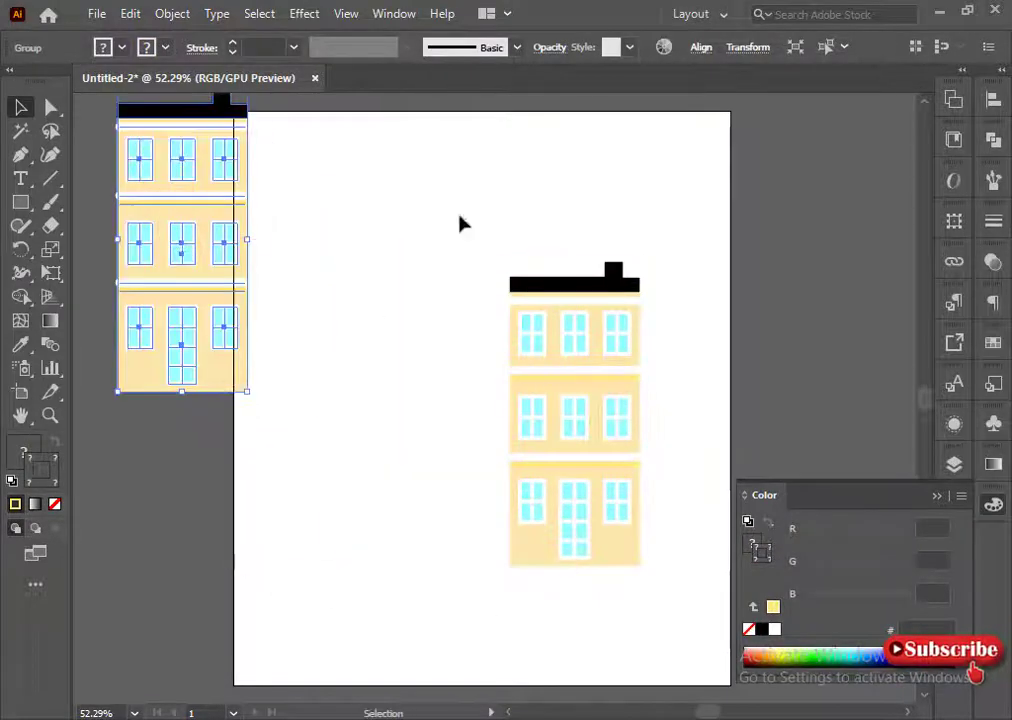
Move the copied building from the artboard's right side toward its centre.
drag(475, 228, 640, 530)
drag(579, 479, 471, 482)
click(540, 592)
Recolour the copied building's wall rectangle to light blue with G 211 and B 231.
click(507, 561)
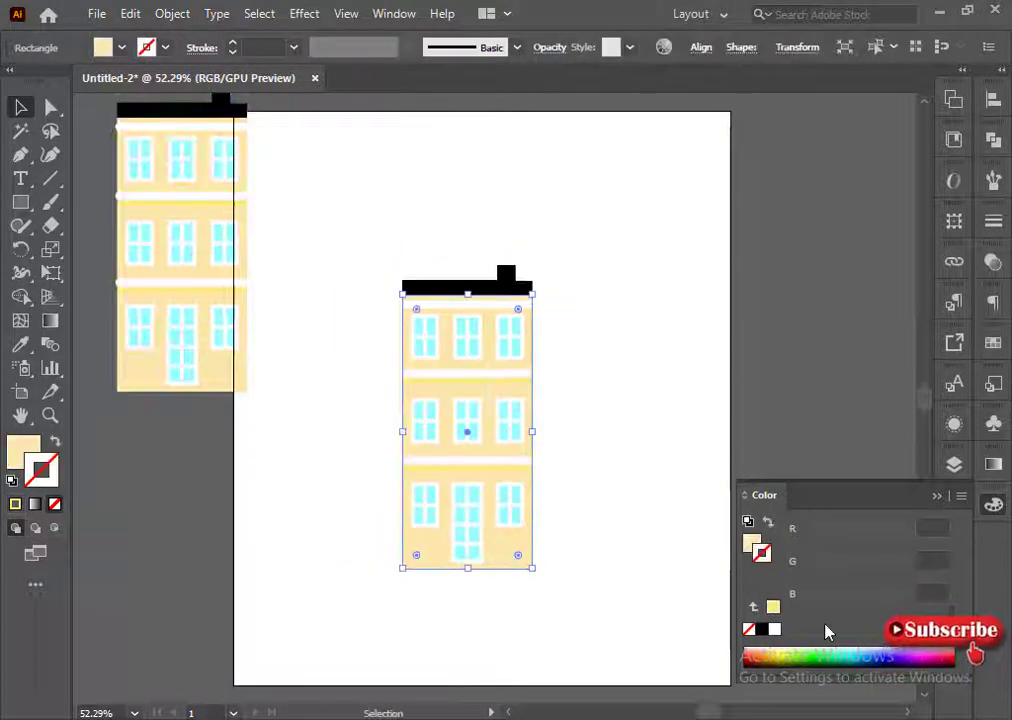
click(919, 652)
click(54, 504)
click(13, 461)
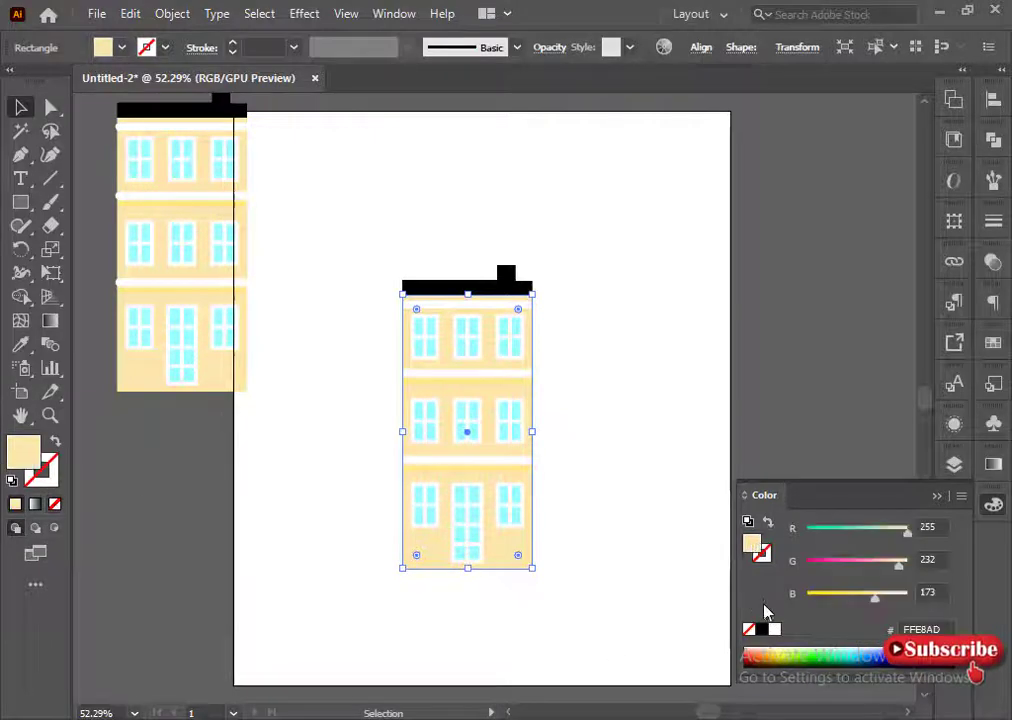
click(866, 655)
drag(856, 565, 942, 562)
drag(808, 533, 890, 567)
click(880, 566)
drag(860, 533, 868, 534)
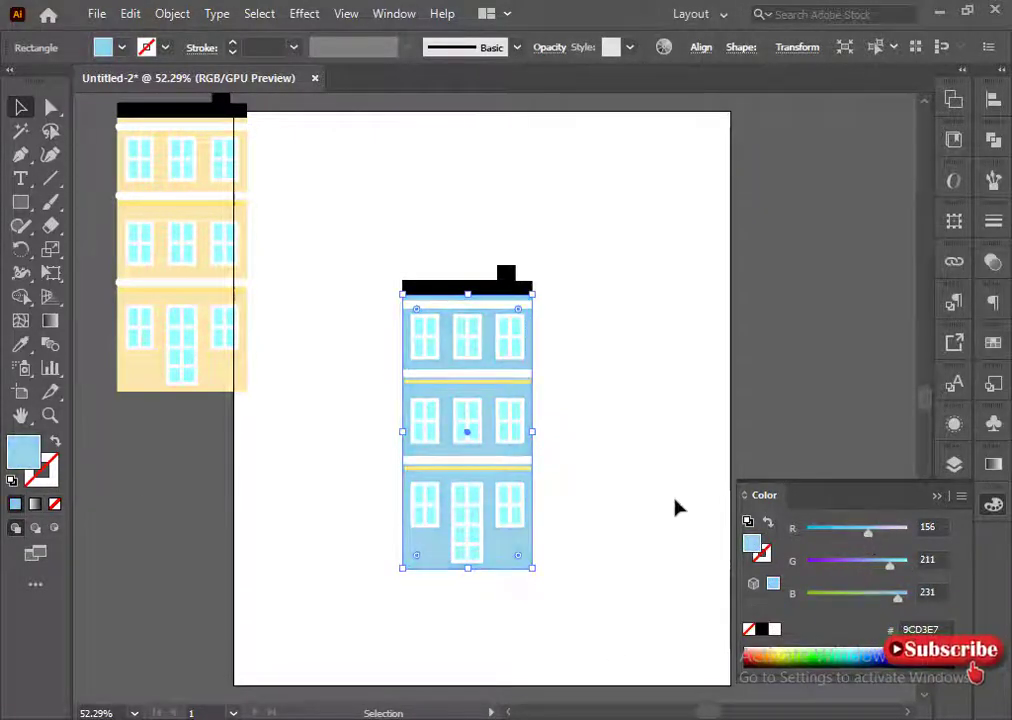
click(600, 495)
Set the stroke weight of both yellow lines on the blue building to 10 pt.
click(508, 466)
shift+click(470, 383)
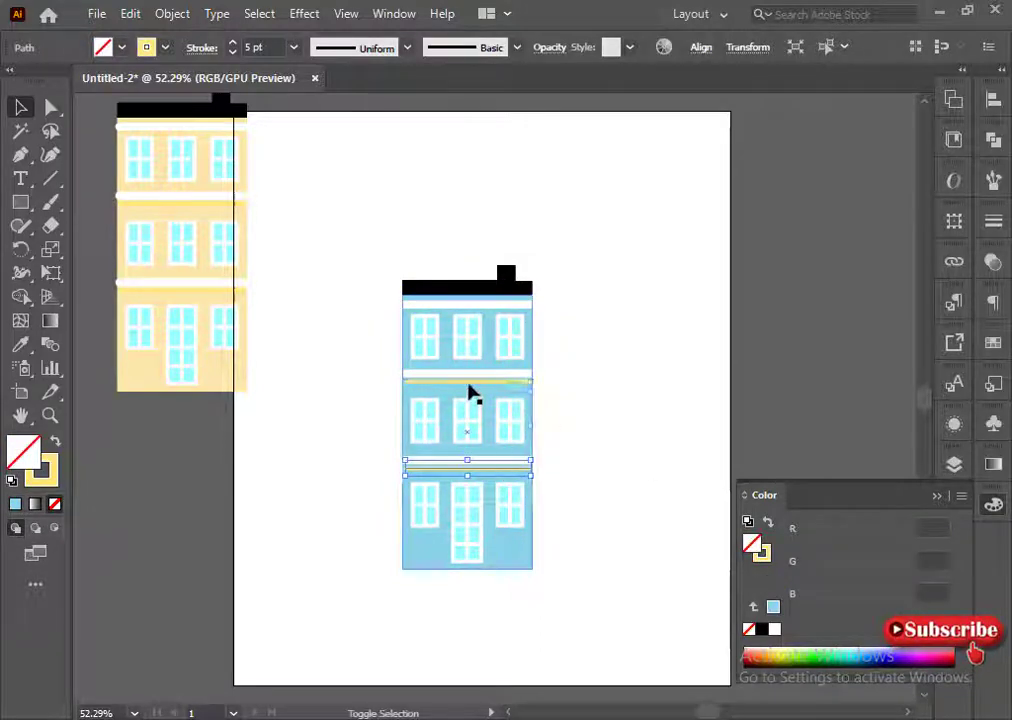
click(232, 43)
click(232, 43)
click(232, 43)
click(232, 43)
click(232, 43)
click(371, 350)
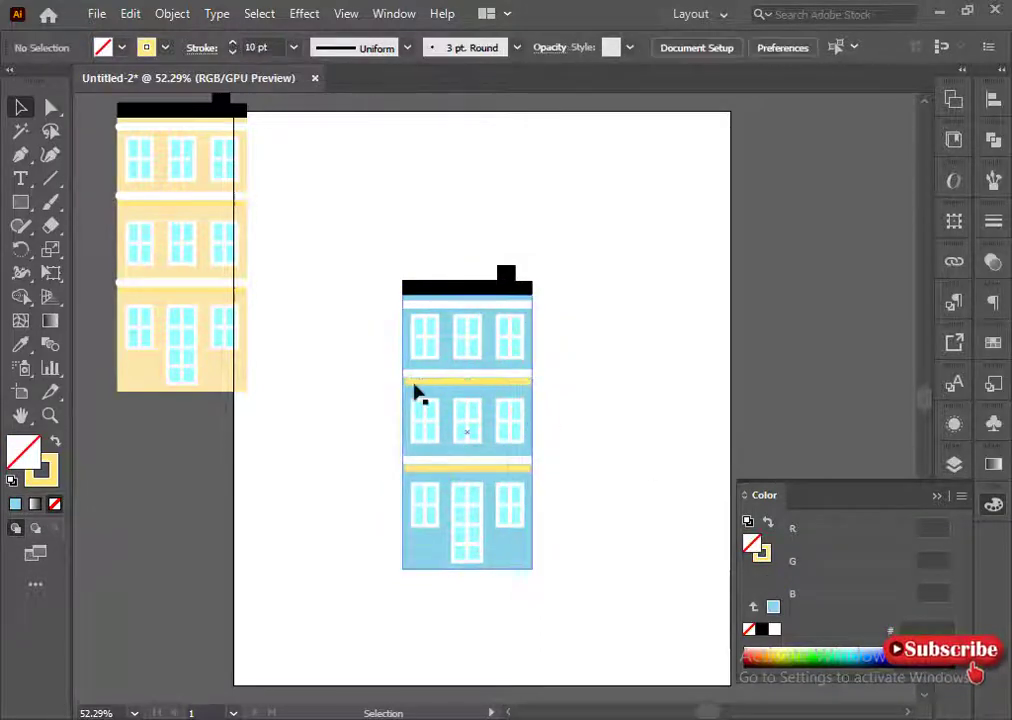
Apply round caps to both yellow lines on the blue building.
click(413, 383)
shift+click(464, 468)
click(993, 221)
click(845, 270)
click(937, 213)
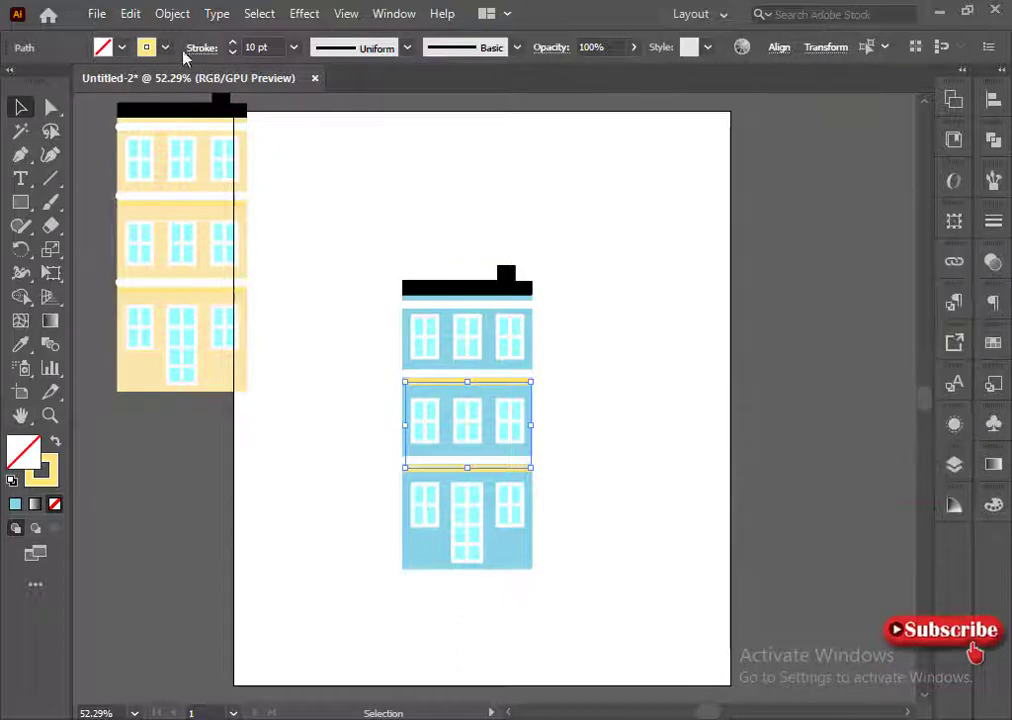
click(232, 52)
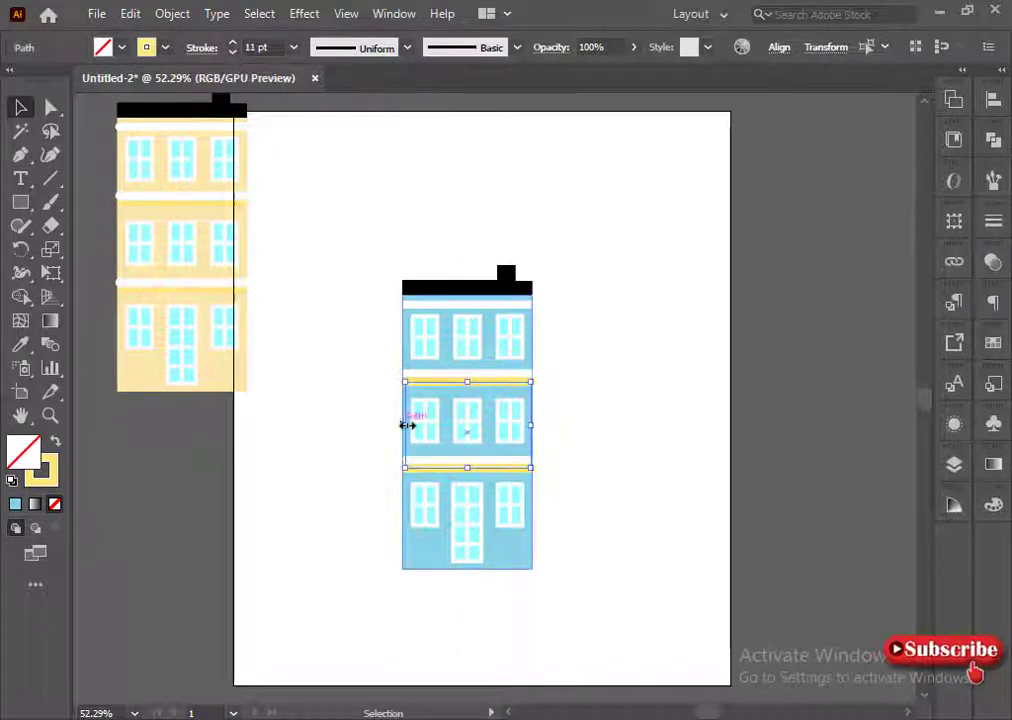
click(350, 508)
Stretch both yellow lines so their left ends reach the blue wall's edge.
click(420, 483)
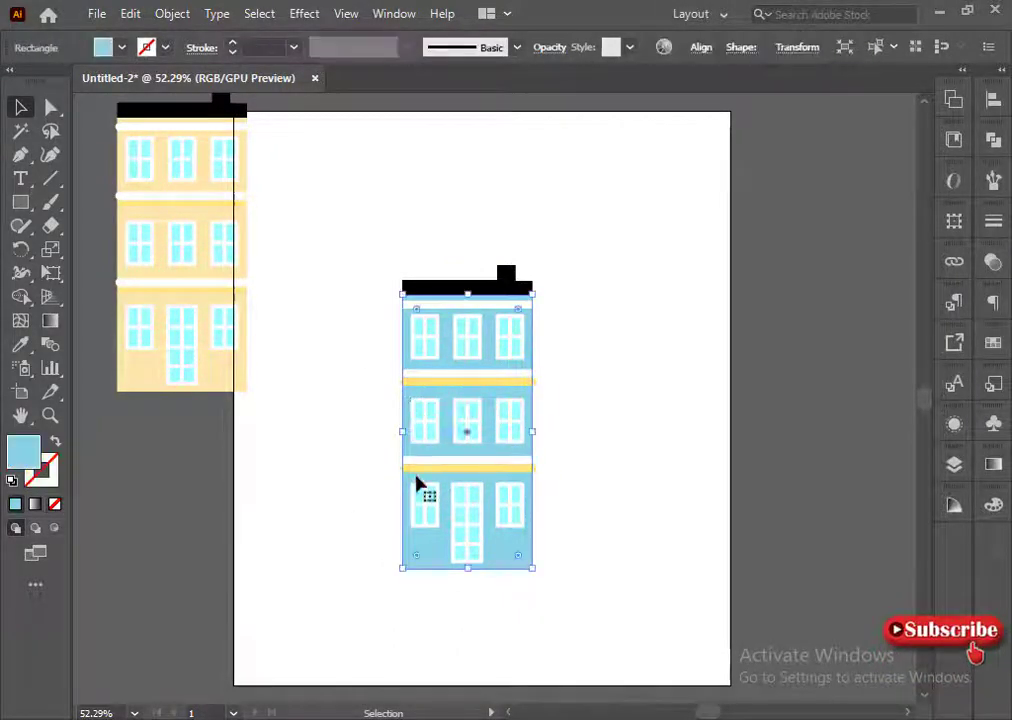
click(420, 468)
shift+click(434, 382)
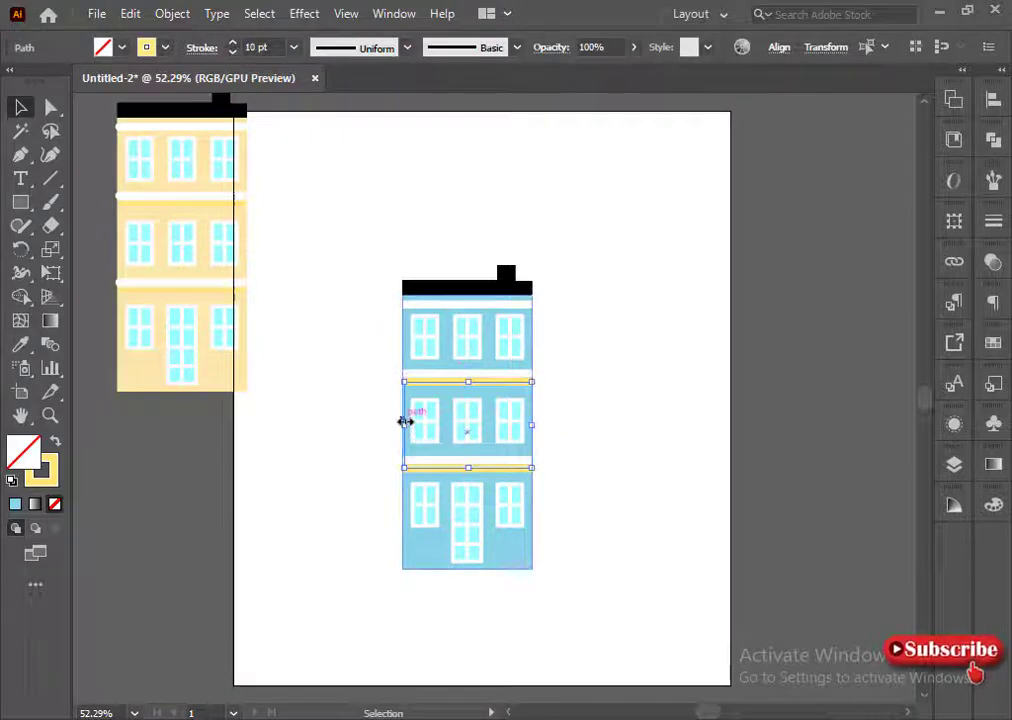
drag(405, 422, 402, 422)
click(266, 506)
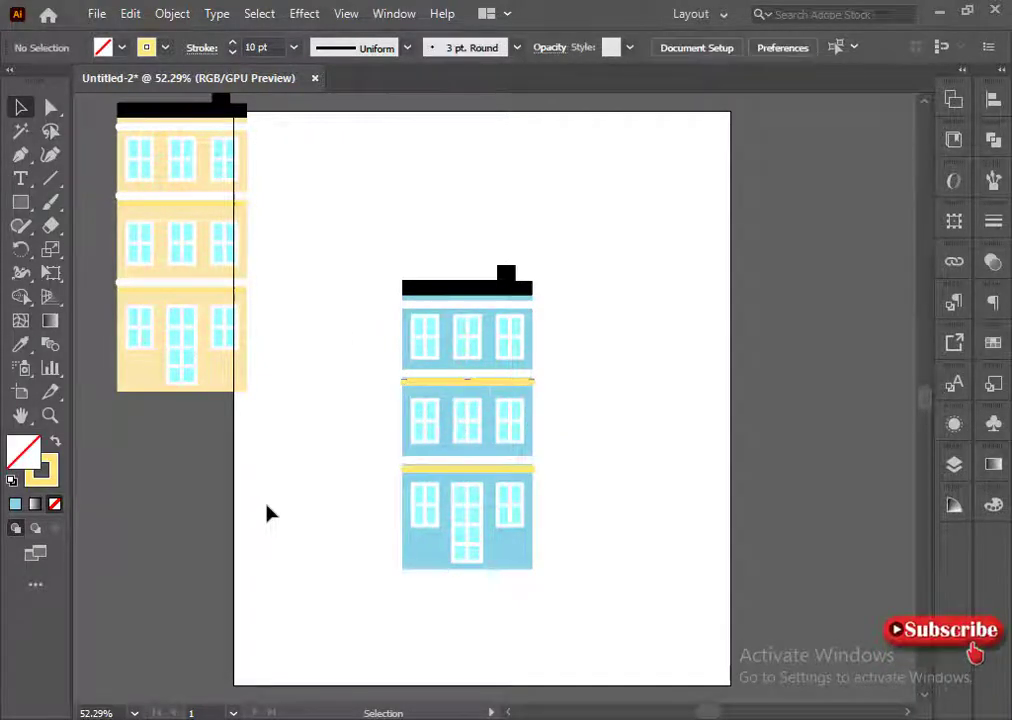
click(466, 382)
click(463, 469)
click(278, 495)
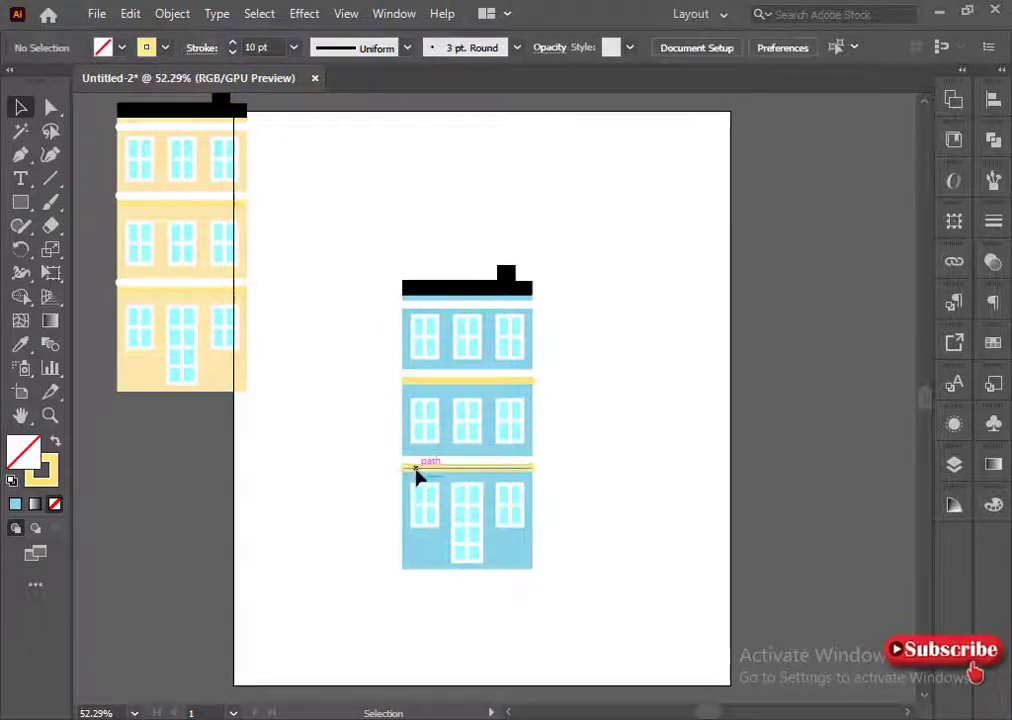
Replace the yellow of both lines with the wall's light blue 88D3E7 as a stroke without fill.
click(416, 469)
shift+click(447, 382)
click(15, 504)
click(48, 479)
click(54, 504)
click(24, 452)
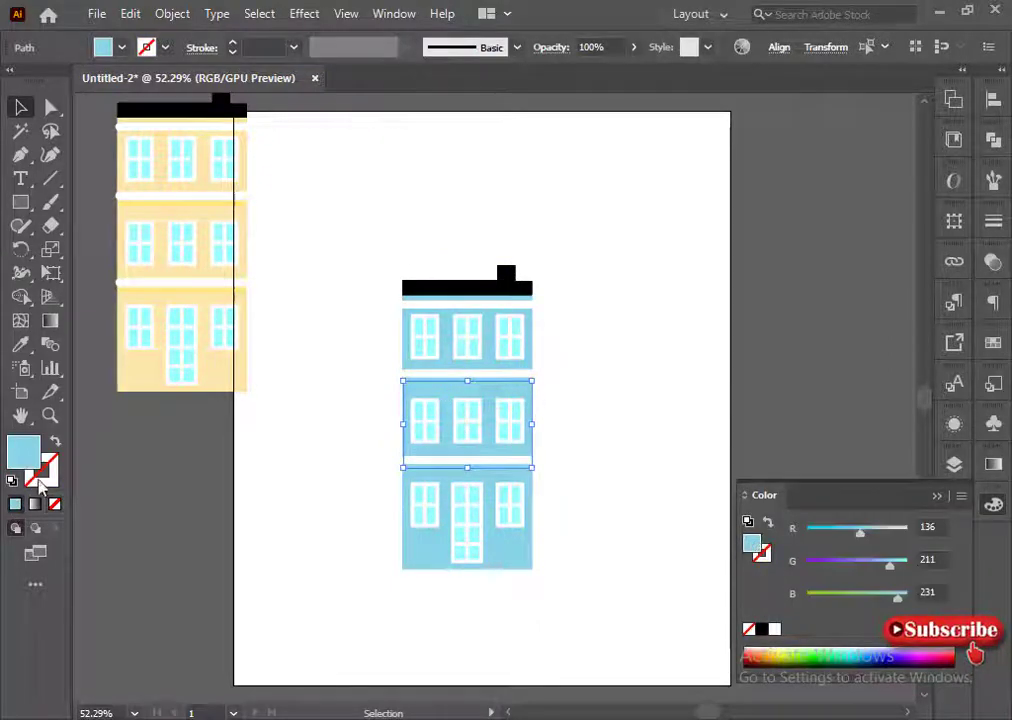
drag(24, 452, 42, 484)
click(54, 504)
click(762, 558)
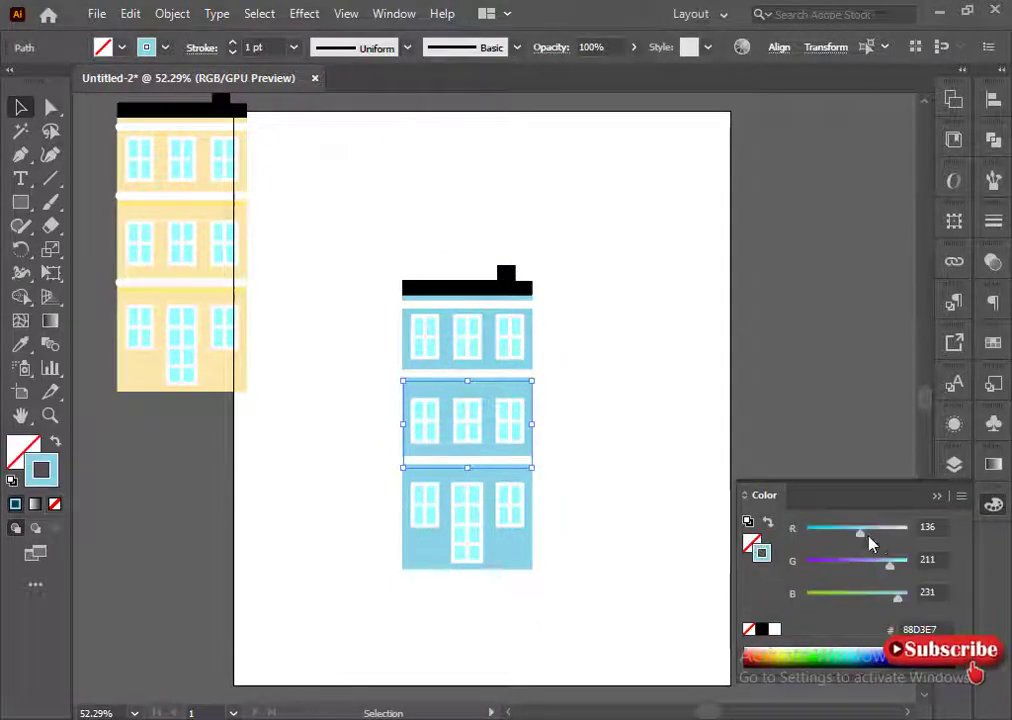
Darken both light blue lines on the blue building to stroke colour 5CBDE7 and set their weight to 10 pt.
click(662, 406)
click(414, 375)
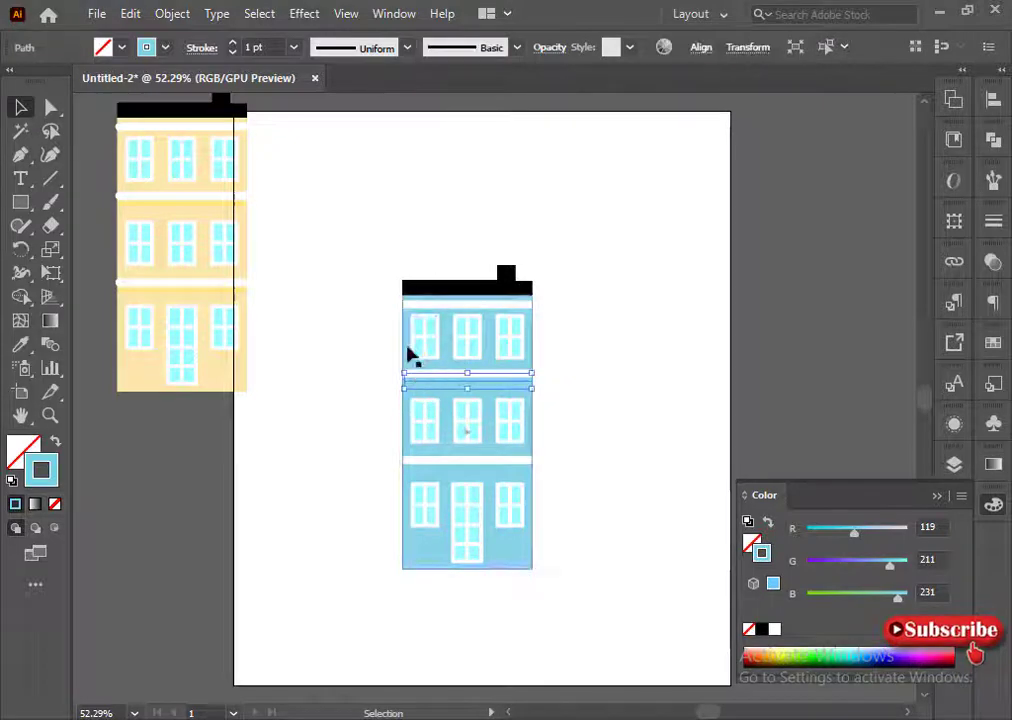
key(Return)
click(503, 517)
shift+click(453, 469)
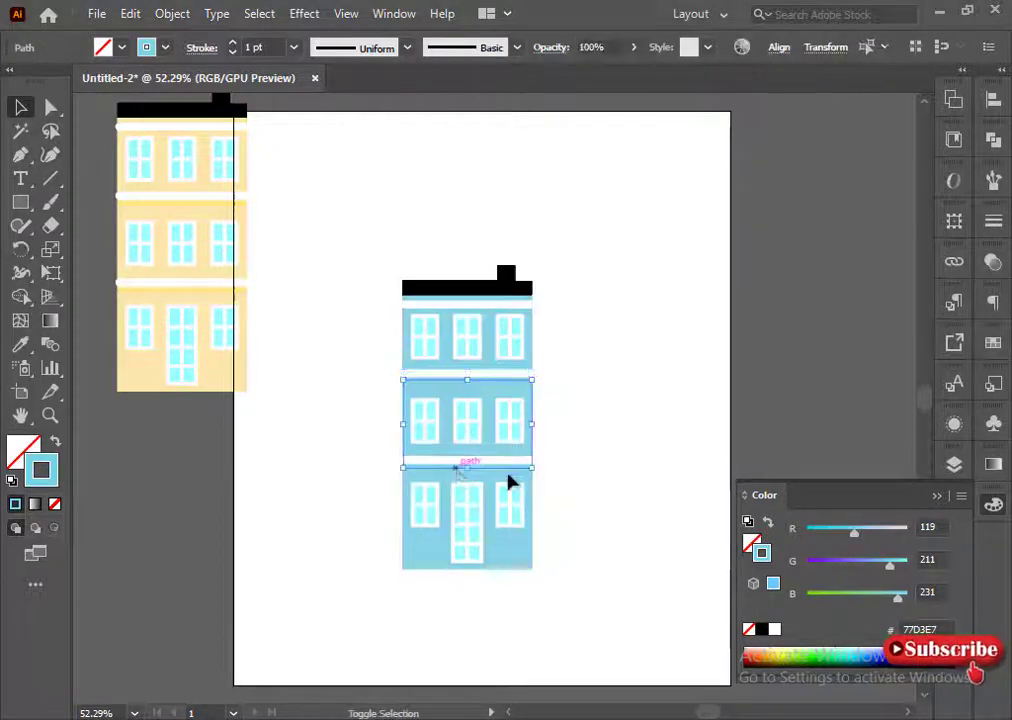
click(230, 43)
click(230, 43)
click(230, 43)
click(230, 43)
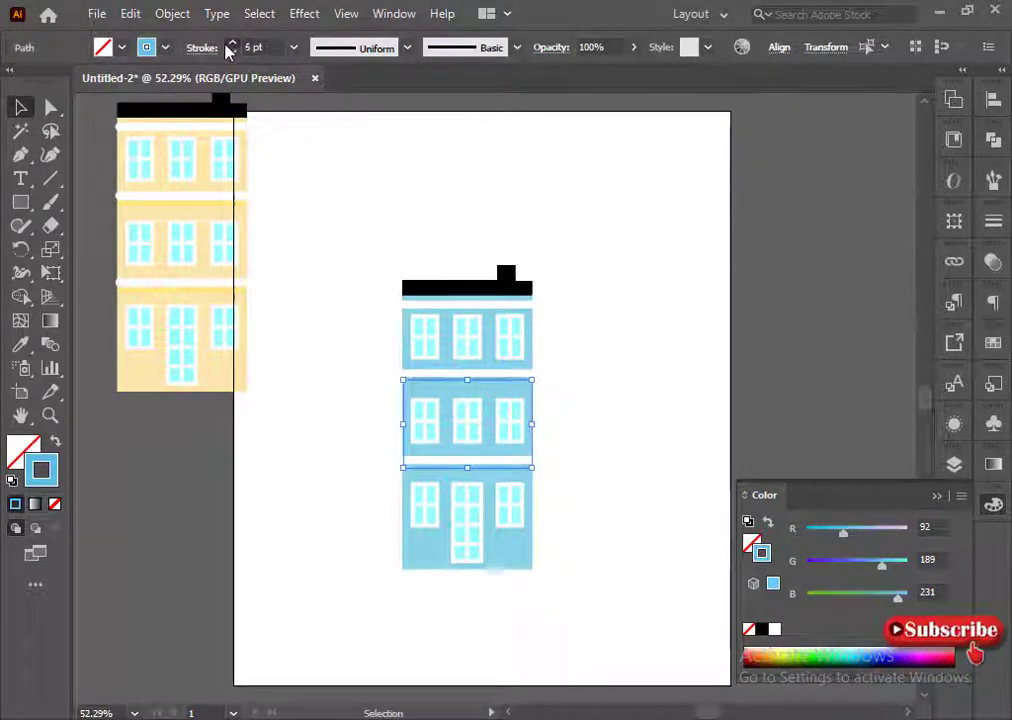
click(232, 43)
click(232, 43)
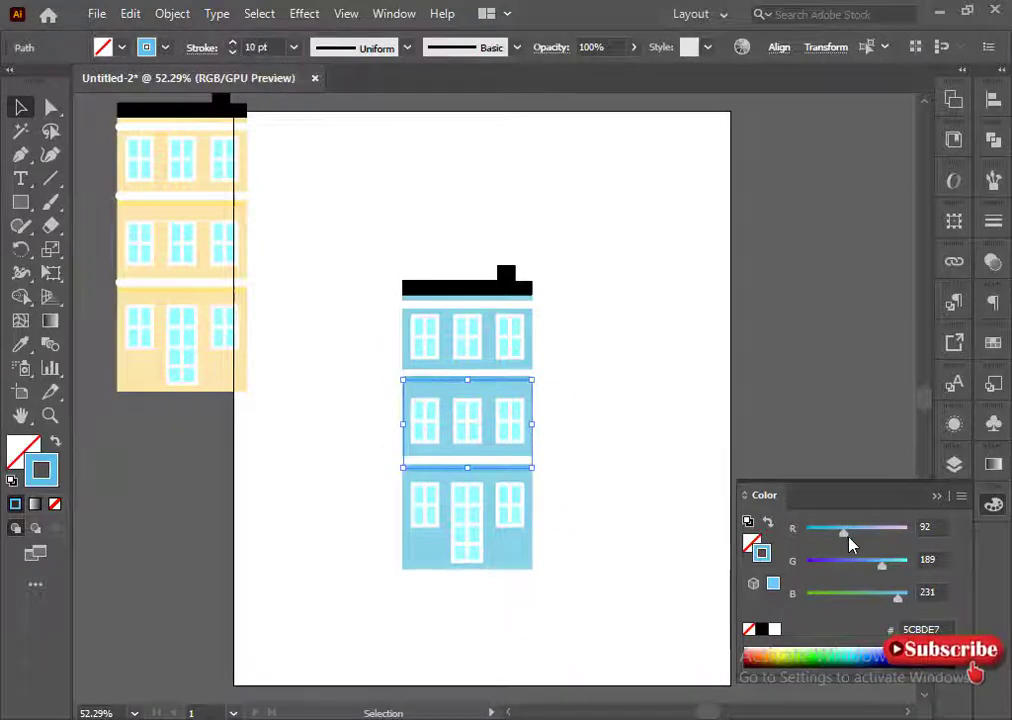
Lighten the stroke of both accent lines on the blue building to RGB 124, 201, 231.
click(686, 465)
drag(376, 249, 524, 606)
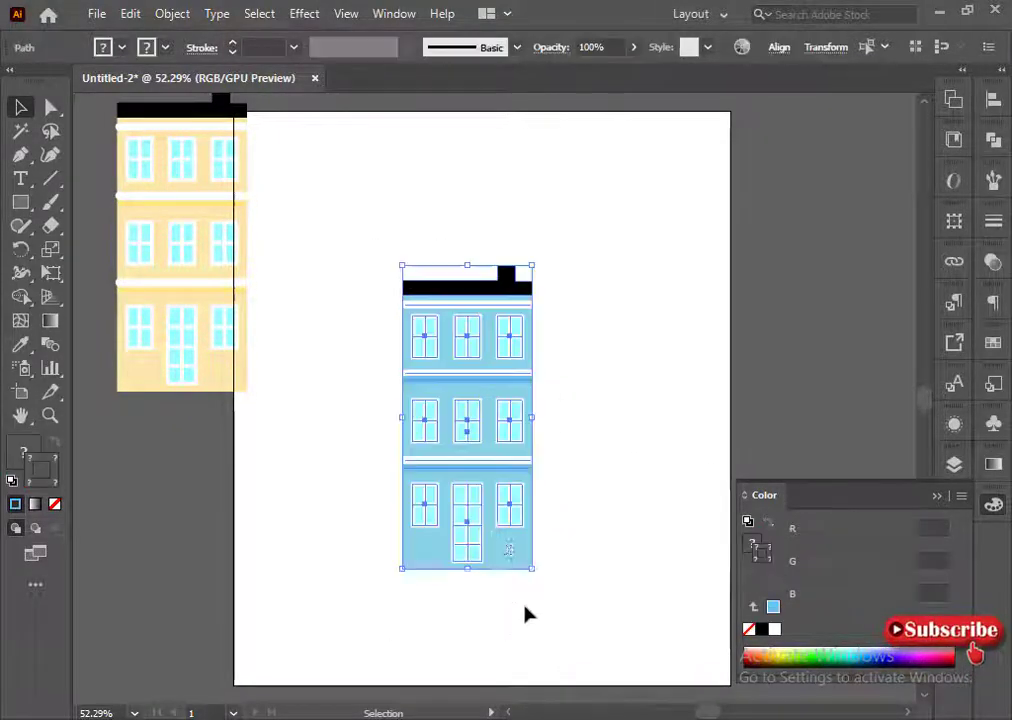
click(395, 393)
click(460, 380)
shift+click(492, 468)
drag(850, 533, 857, 535)
click(617, 382)
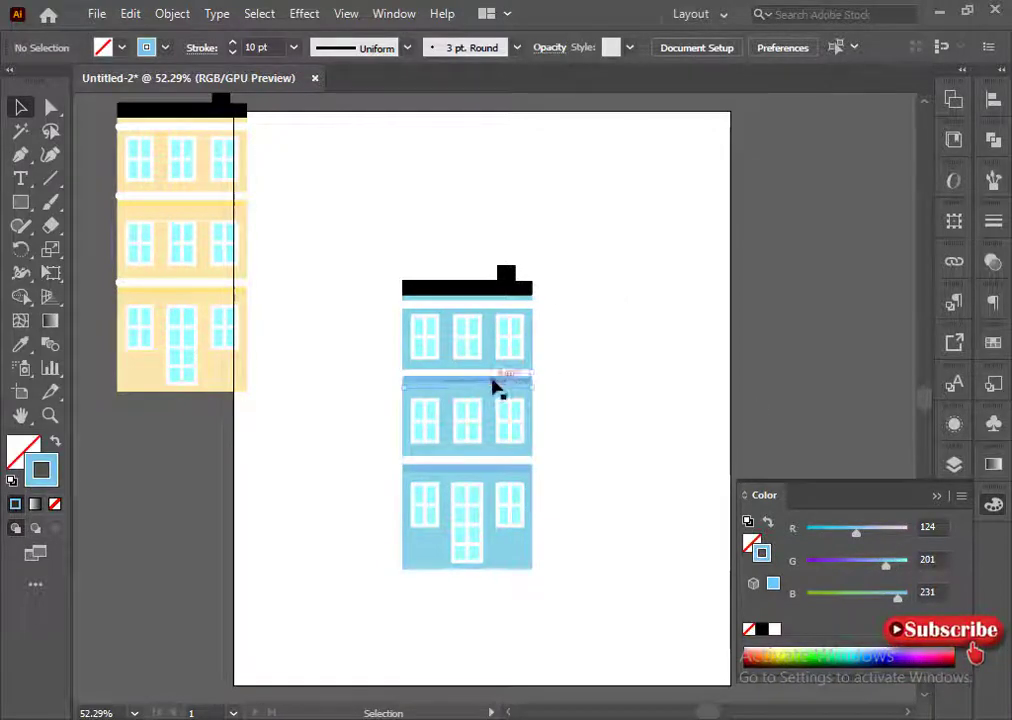
Recolour both accent lines on the blue building to a brighter blue with blue value 255 and a raised green value.
click(497, 388)
shift+click(481, 466)
drag(855, 533, 863, 533)
click(645, 312)
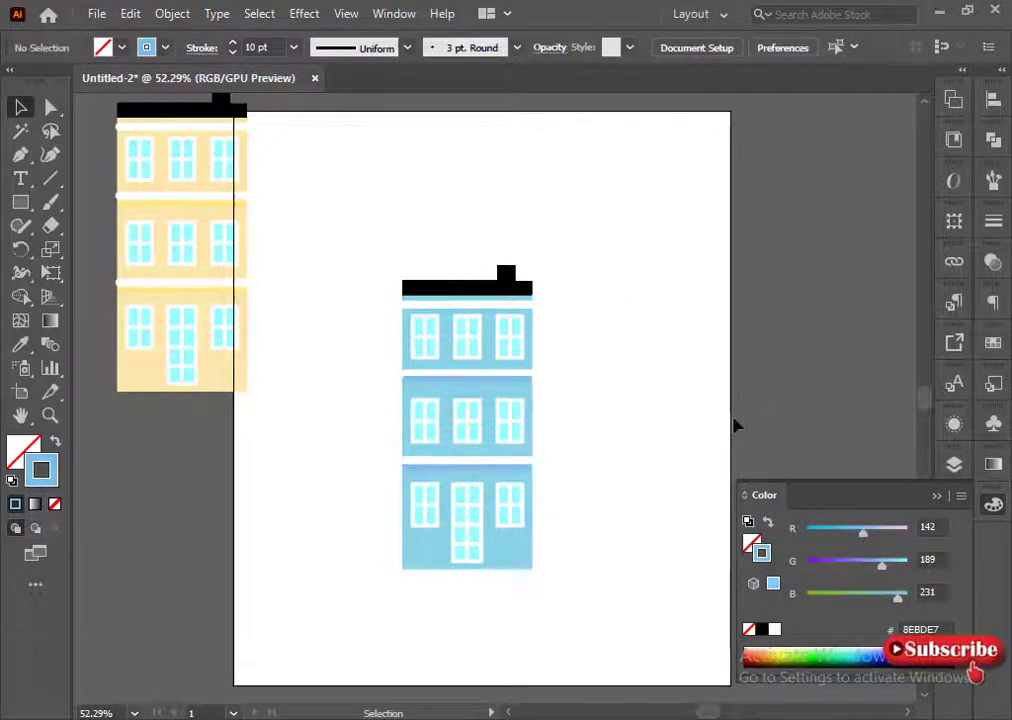
key(ctrl+z)
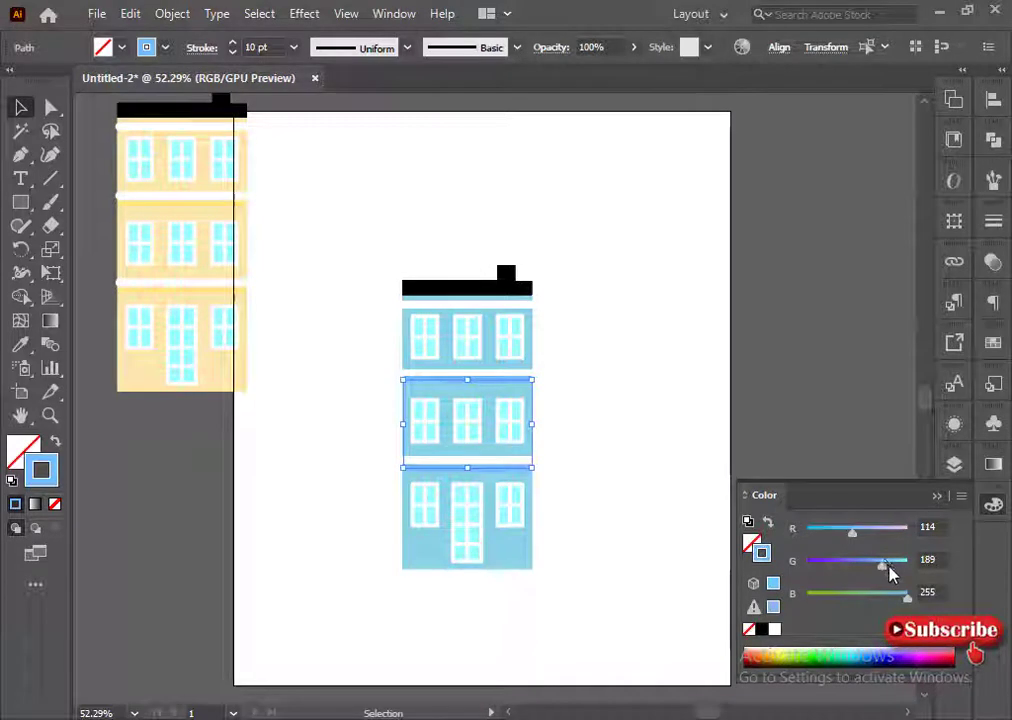
drag(885, 567, 895, 566)
click(697, 316)
Select all parts of the blue building and place a copy of them to its right.
drag(316, 206, 545, 560)
right_click(461, 522)
click(515, 233)
right_click(488, 363)
click(545, 527)
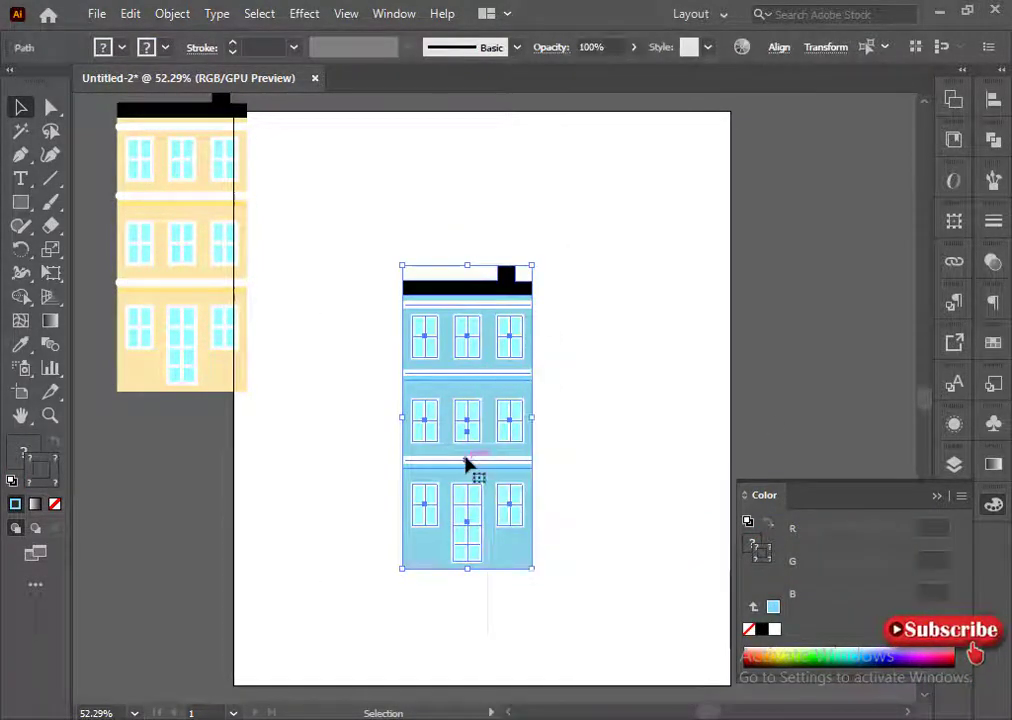
alt+drag(450, 452, 615, 467)
Group the original blue building and move it up beside the cream building.
drag(549, 633, 345, 240)
right_click(468, 460)
click(518, 171)
drag(433, 500, 308, 331)
click(480, 390)
Fill the wall of the copied blue building with a light pink, red 255 and blue 231, without a stroke.
click(592, 537)
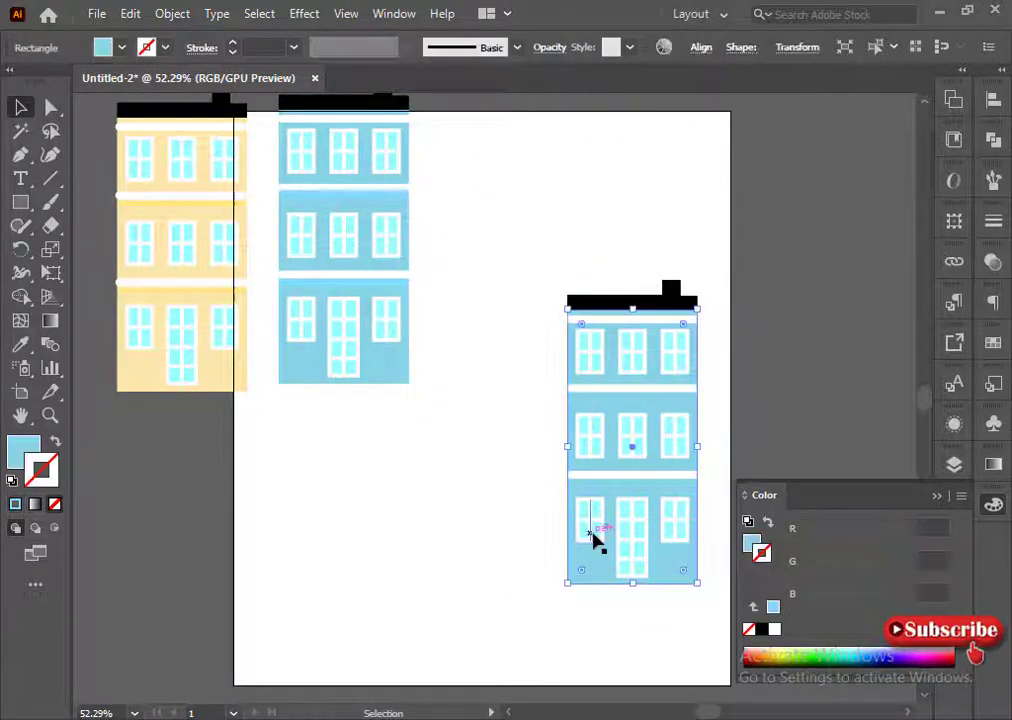
click(842, 563)
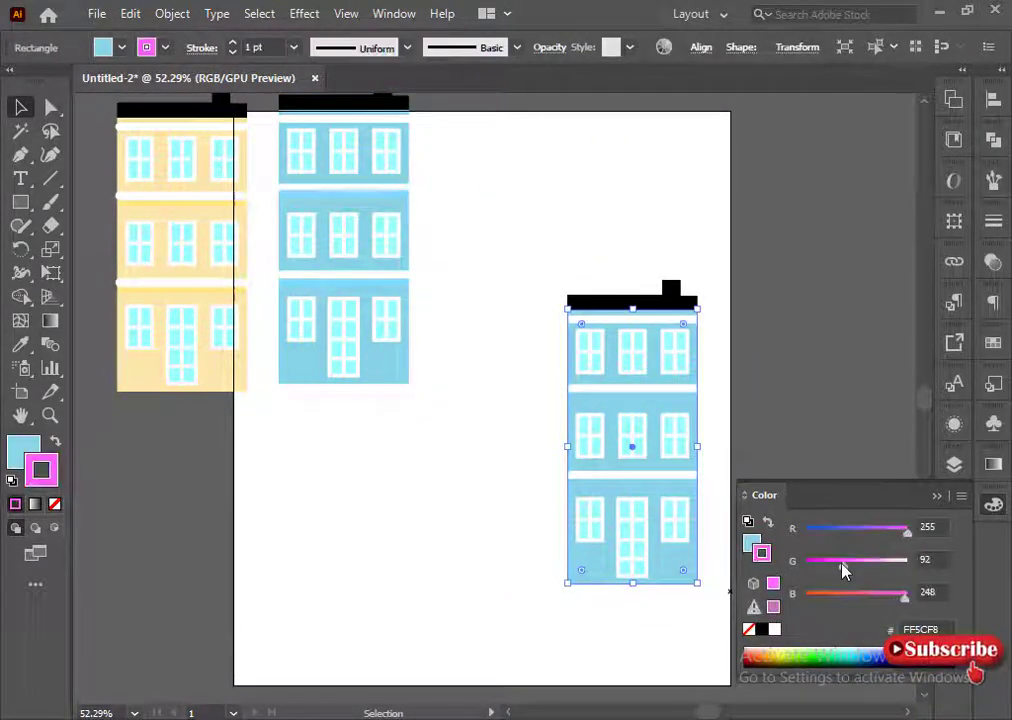
click(56, 506)
click(25, 455)
click(56, 507)
click(923, 655)
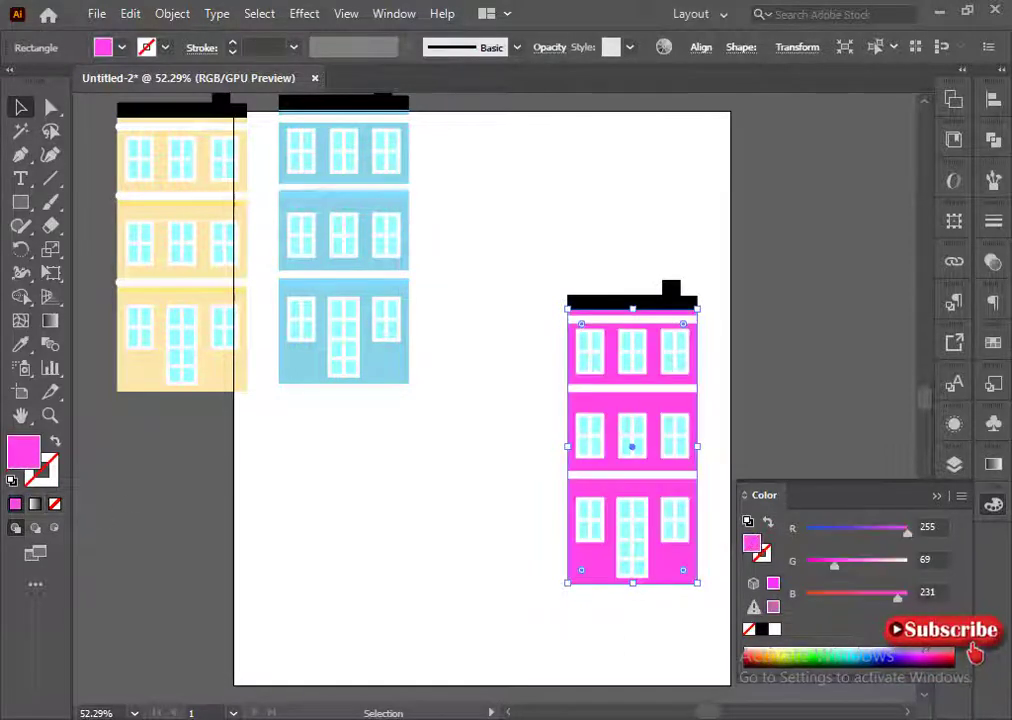
drag(838, 569, 848, 568)
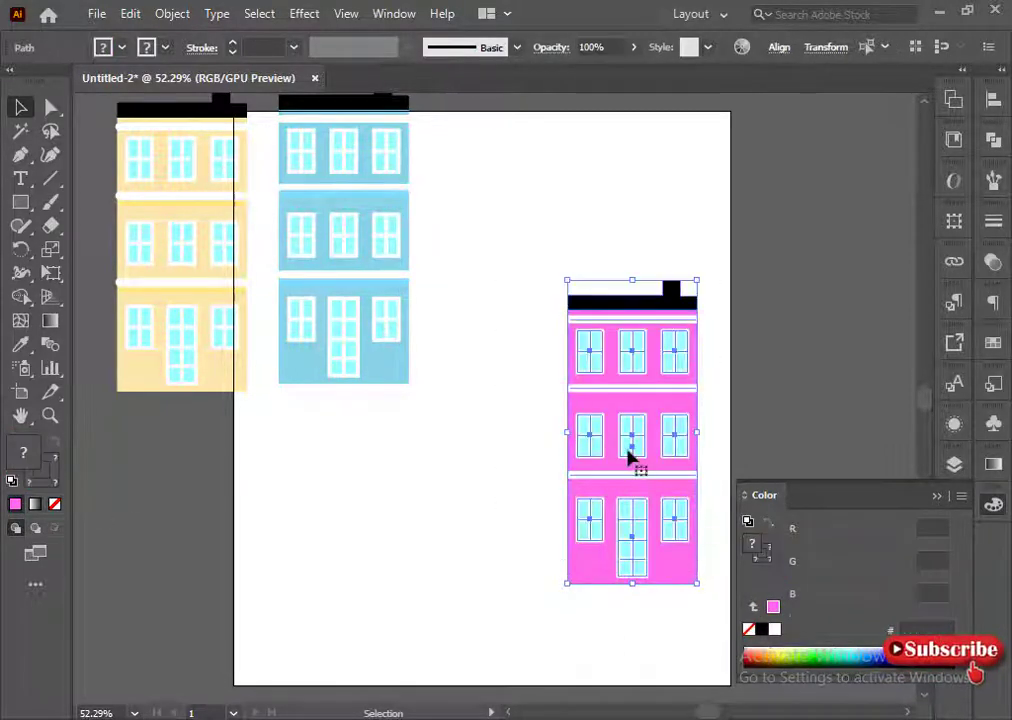
Place a copy of the pink building next to the blue building and group its parts.
drag(630, 456, 479, 267)
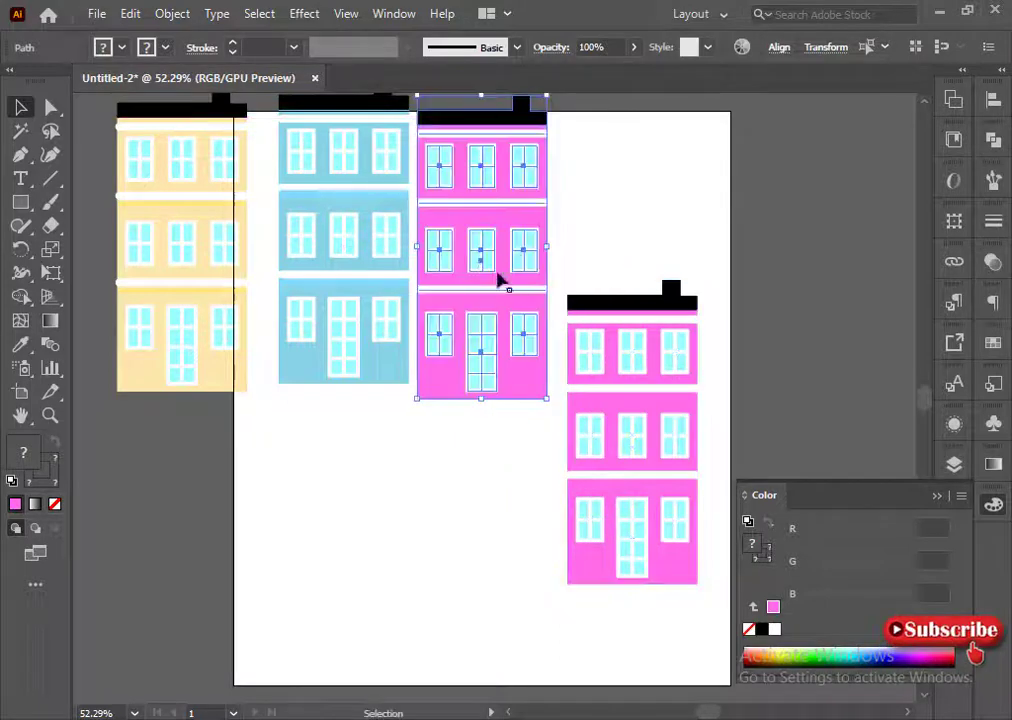
right_click(505, 270)
click(556, 391)
click(545, 460)
Fill the wall of the lower pink building with orange, RGB 255, 185, 0.
click(612, 571)
click(771, 640)
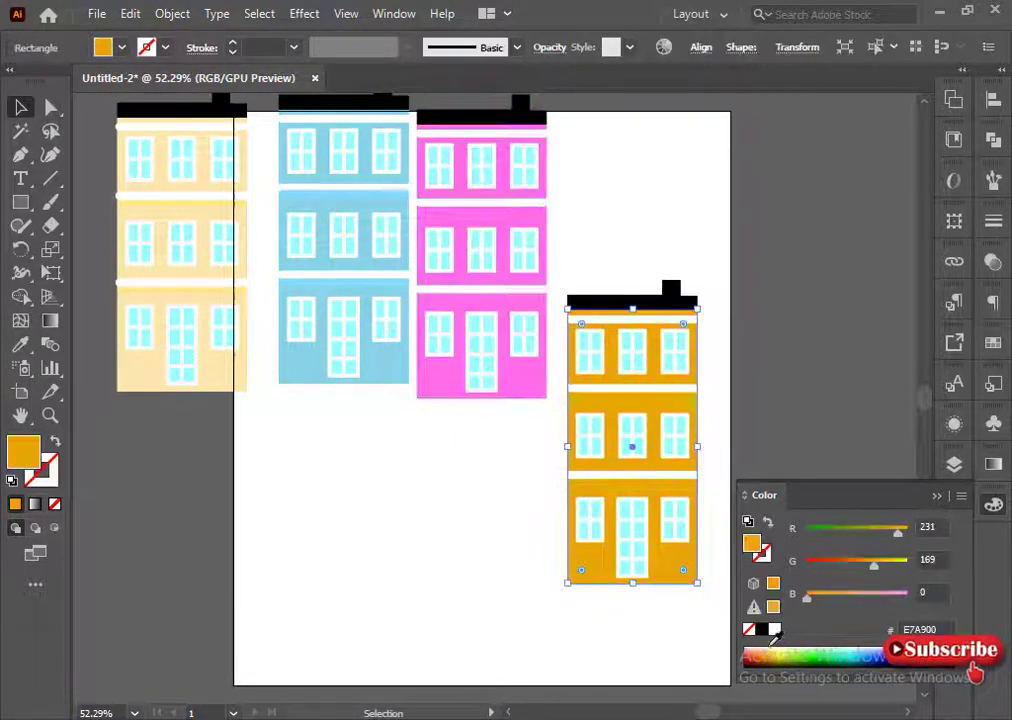
click(462, 514)
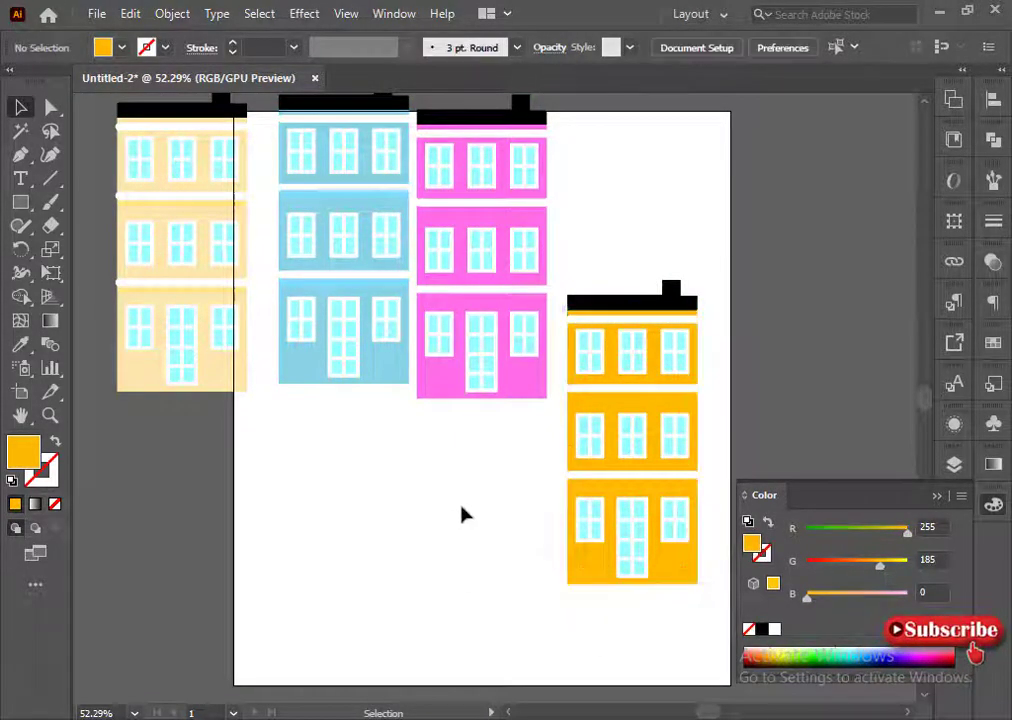
Place a copy of the orange building straight above it and group the copy's parts.
drag(667, 438, 713, 594)
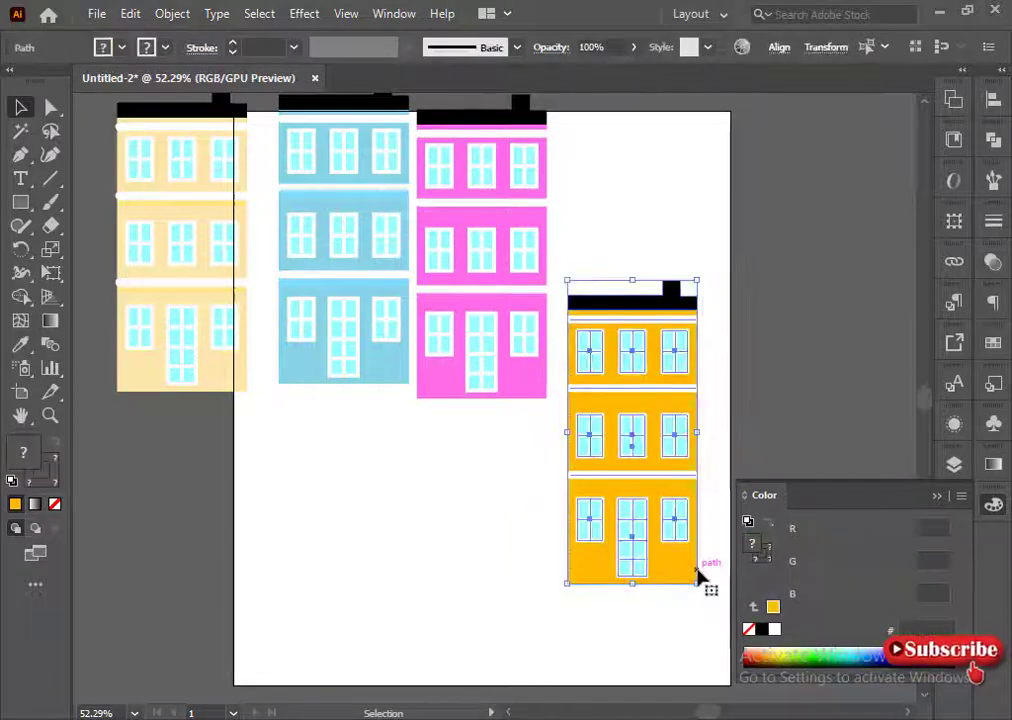
right_click(666, 532)
click(542, 466)
drag(731, 602, 732, 605)
drag(661, 513, 661, 205)
key(ctrl+z)
drag(627, 447, 627, 137)
right_click(630, 137)
click(678, 262)
click(542, 468)
Fill the wall of the lower orange building with purple, RGB 126, 0, 255, keeping it in place.
click(666, 560)
drag(807, 597, 807, 566)
click(871, 530)
drag(643, 490, 815, 295)
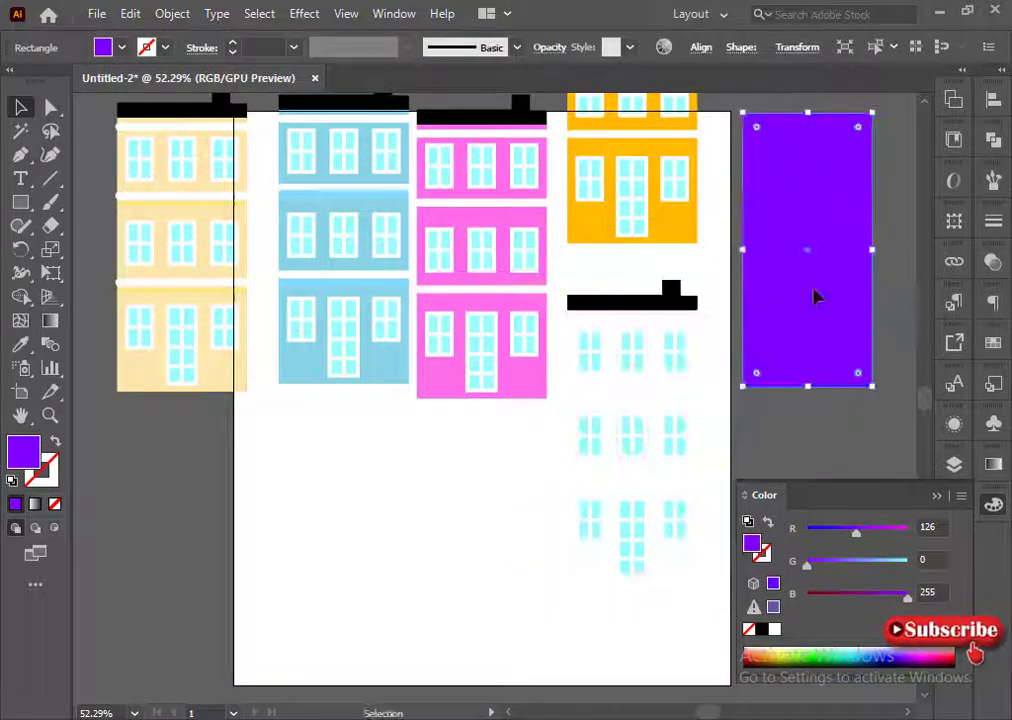
key(ctrl+z)
Place a copy of the purple building to the right of the upper orange building and group its parts.
drag(570, 270, 726, 612)
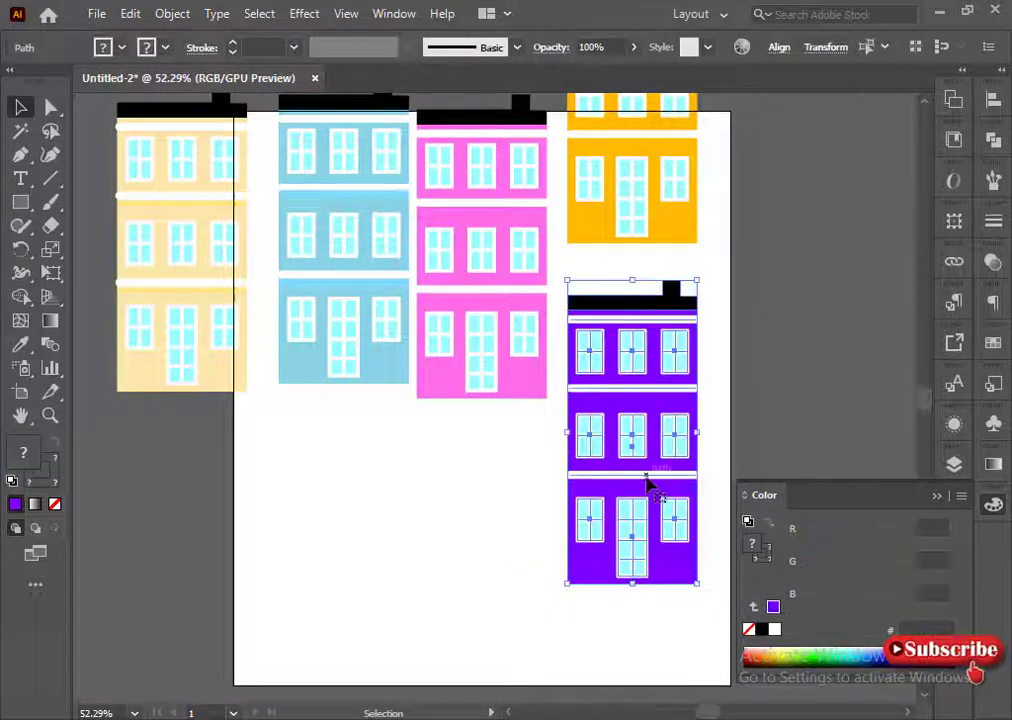
drag(647, 481, 803, 252)
right_click(802, 251)
click(843, 375)
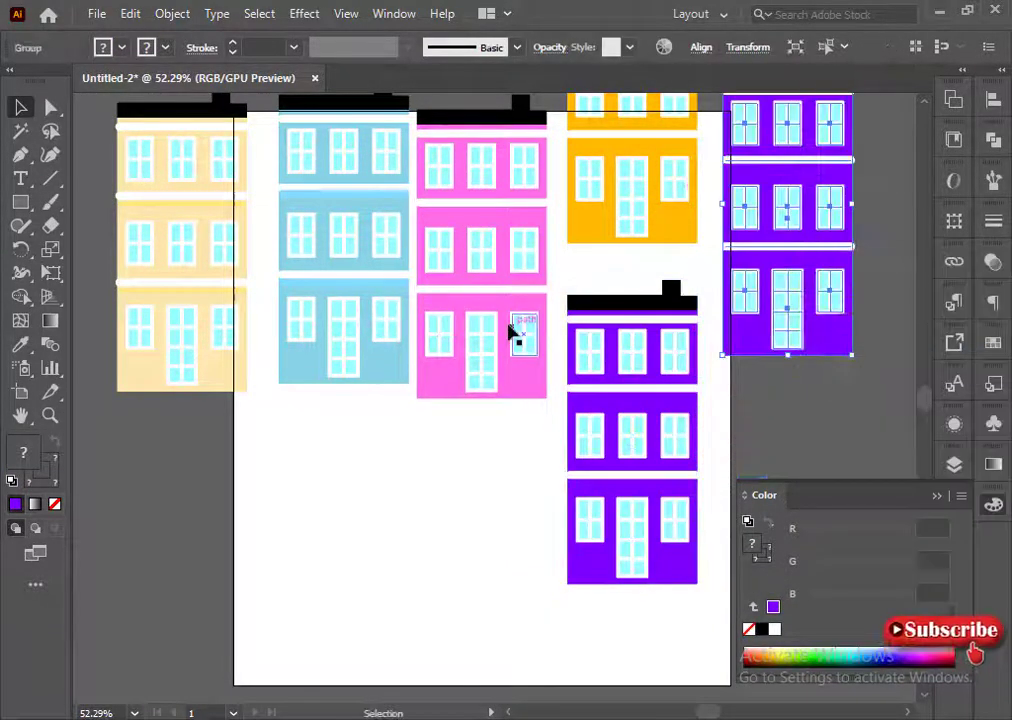
Fill the wall of the lower purple building with lime green.
click(637, 578)
click(822, 648)
click(873, 528)
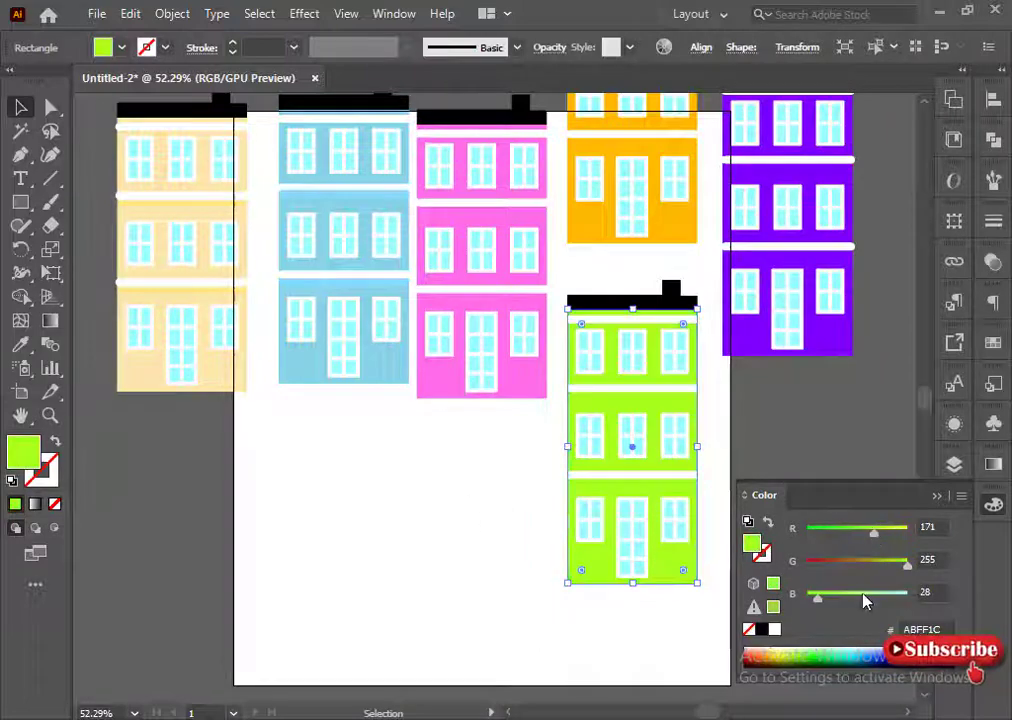
right_click(630, 445)
click(506, 555)
Group the parts of the lime green building and move it straight up so it overlaps the orange building.
drag(557, 277, 696, 567)
right_click(654, 504)
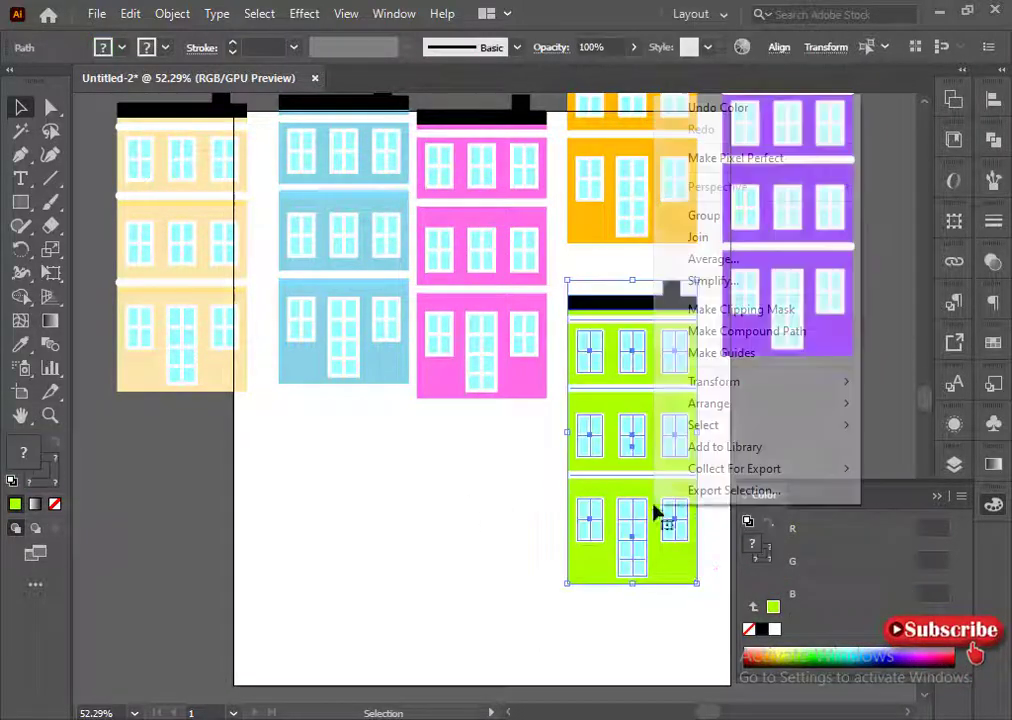
click(745, 222)
click(888, 436)
click(935, 496)
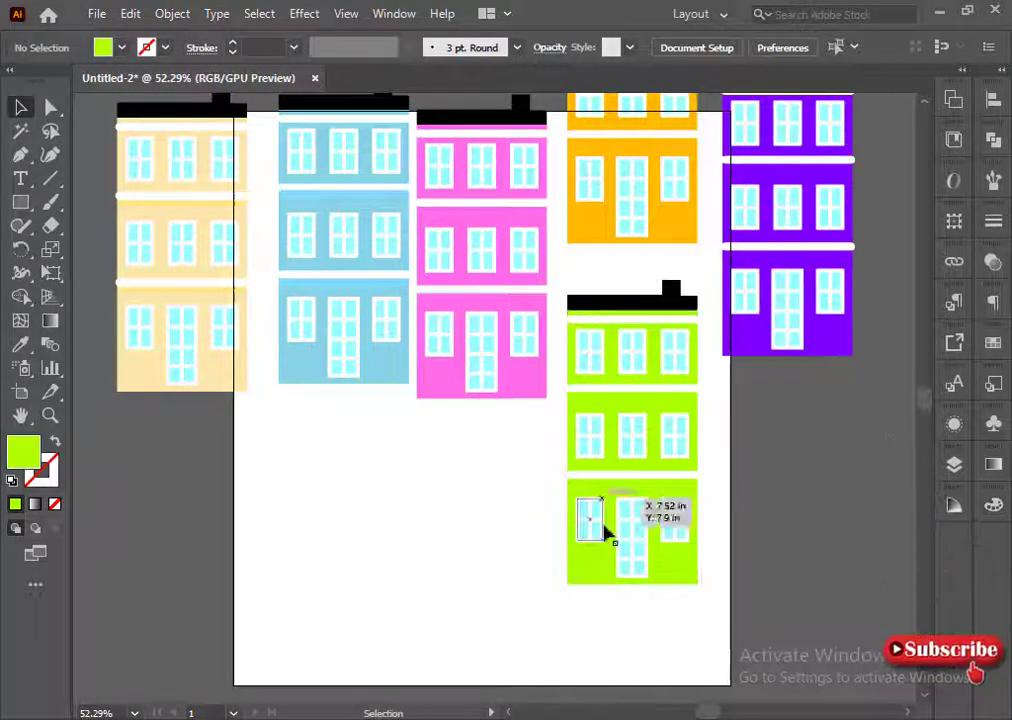
drag(605, 530, 605, 340)
Draw an artboard-wide rectangle along the artboard's lower edge and a thin strip directly above it, both without fill or stroke.
click(54, 503)
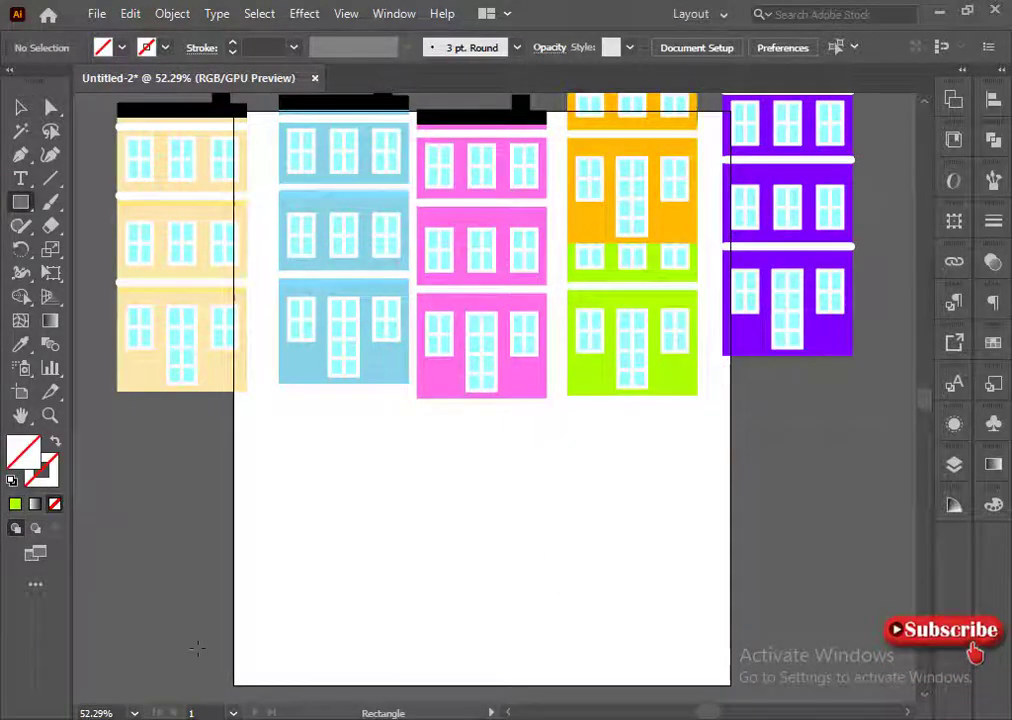
mouse_move(233, 601)
mouse_down()
mouse_move(547, 671)
mouse_move(731, 685)
mouse_up()
drag(233, 588, 731, 603)
drag(484, 588, 484, 597)
click(484, 597)
click(545, 405)
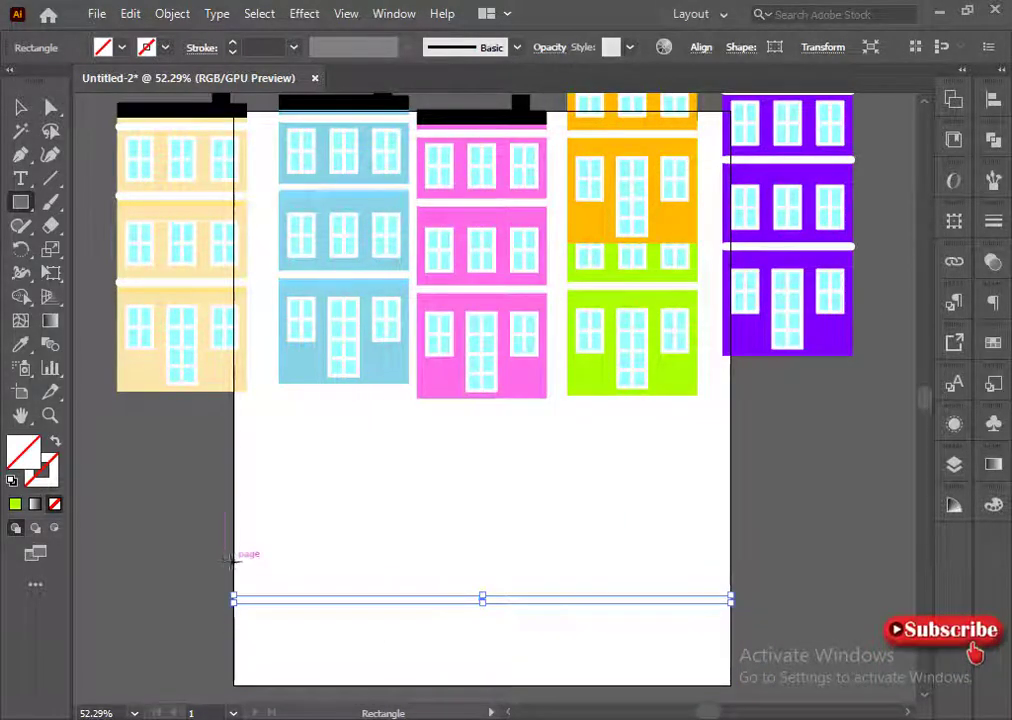
Draw a third artboard-wide rectangle above the thin strip and raise its lower edge slightly to leave a gap.
mouse_move(233, 563)
mouse_down()
mouse_move(366, 590)
mouse_move(714, 608)
mouse_move(731, 595)
mouse_up()
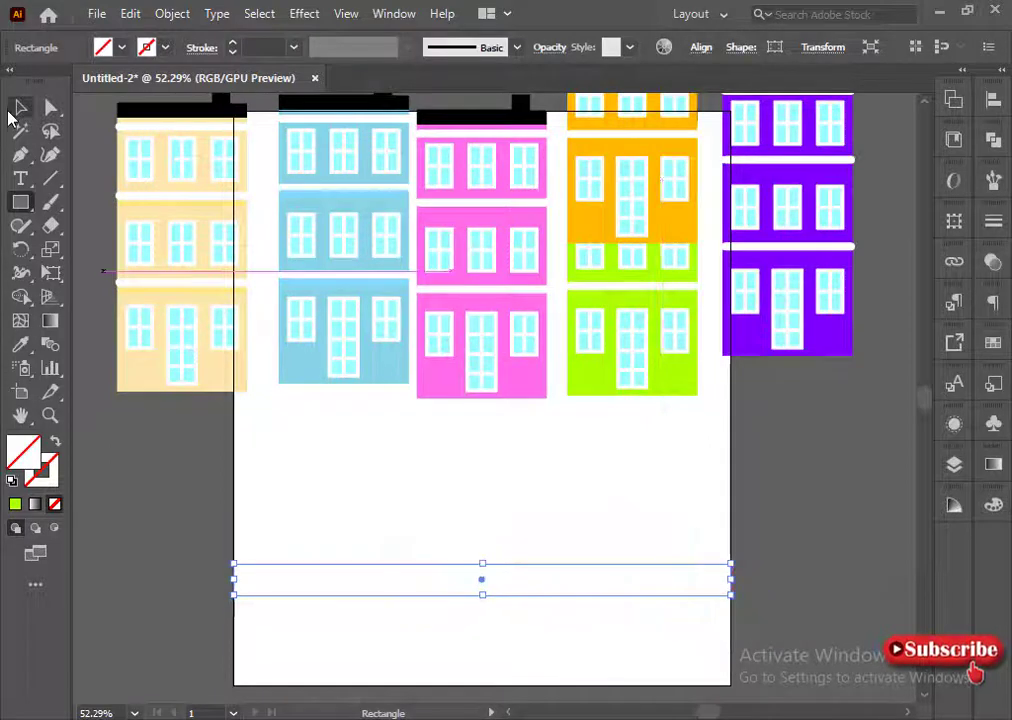
key(ctrl+z)
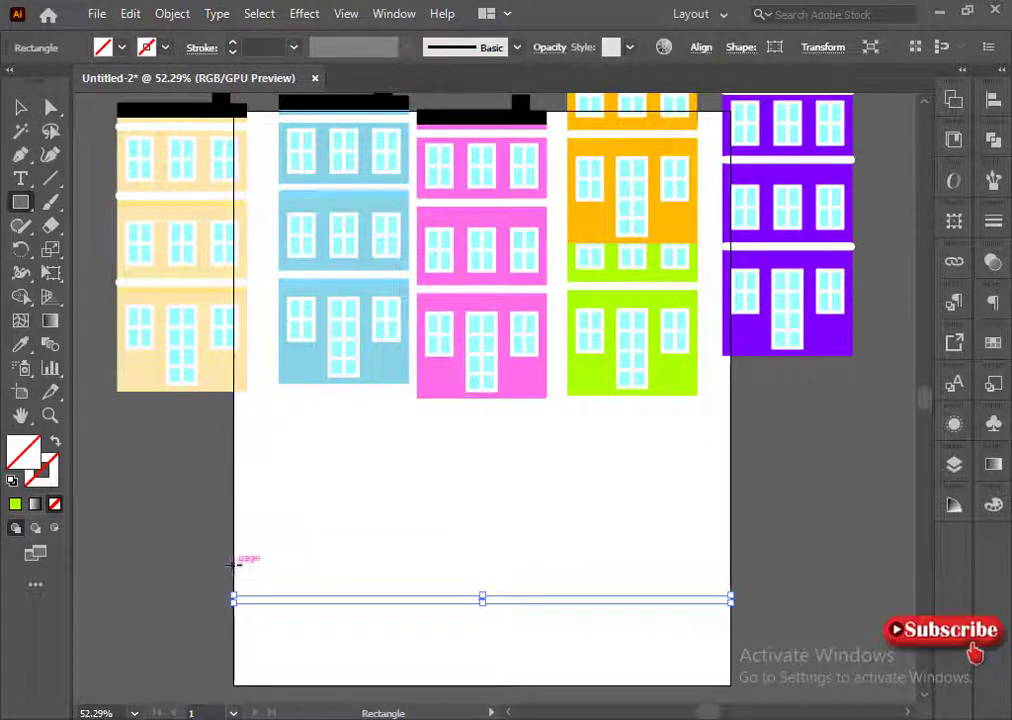
drag(233, 565, 731, 595)
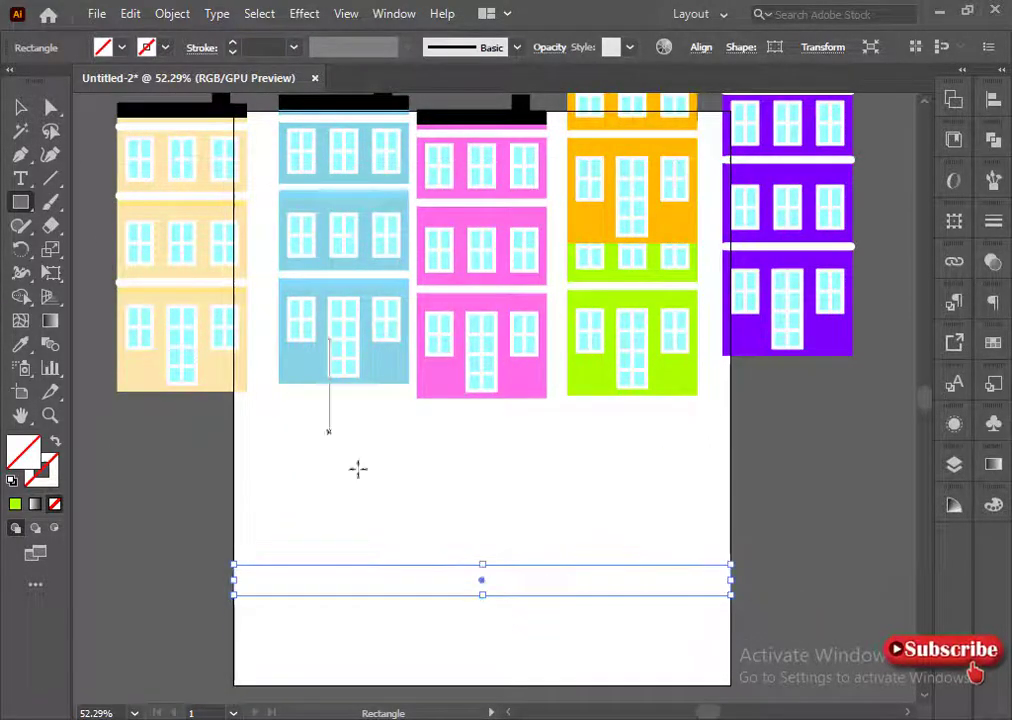
drag(482, 596, 482, 588)
click(27, 107)
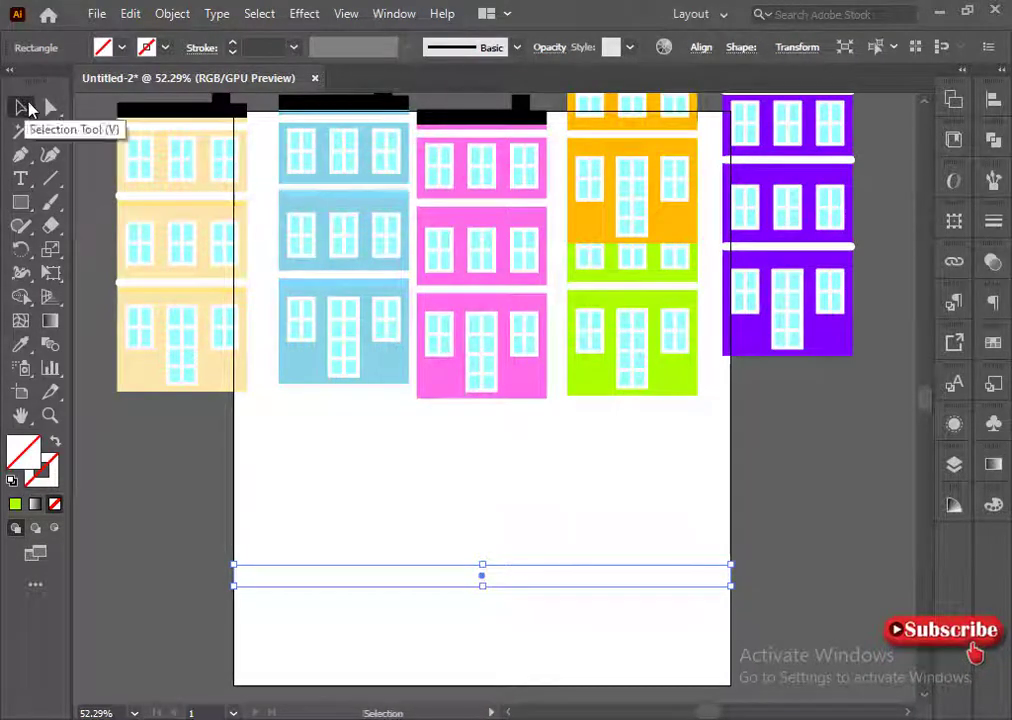
Give all three ground rectangles a black 1 pt stroke and extend the uppermost one down to the thin strip.
drag(212, 613, 252, 632)
drag(214, 576, 288, 617)
click(48, 478)
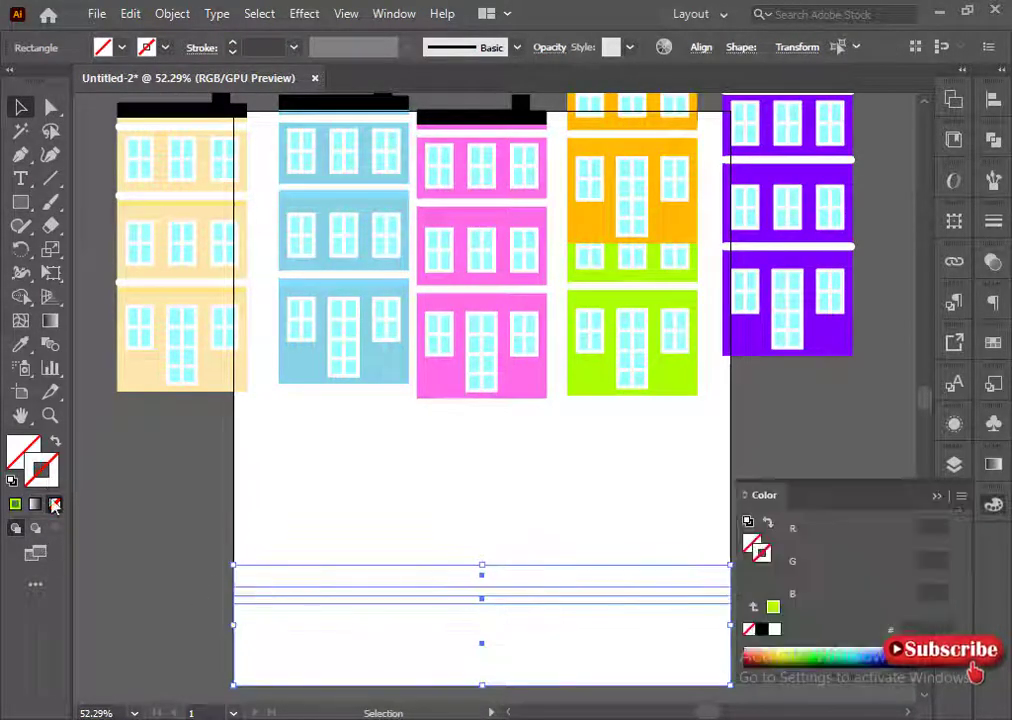
click(762, 630)
click(612, 475)
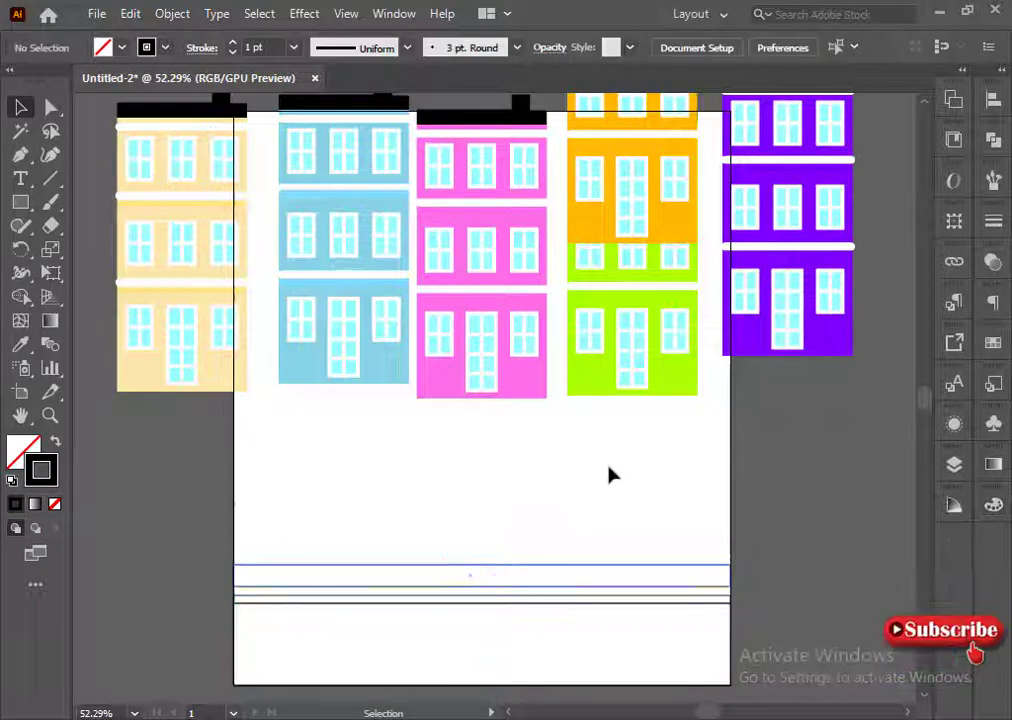
click(310, 600)
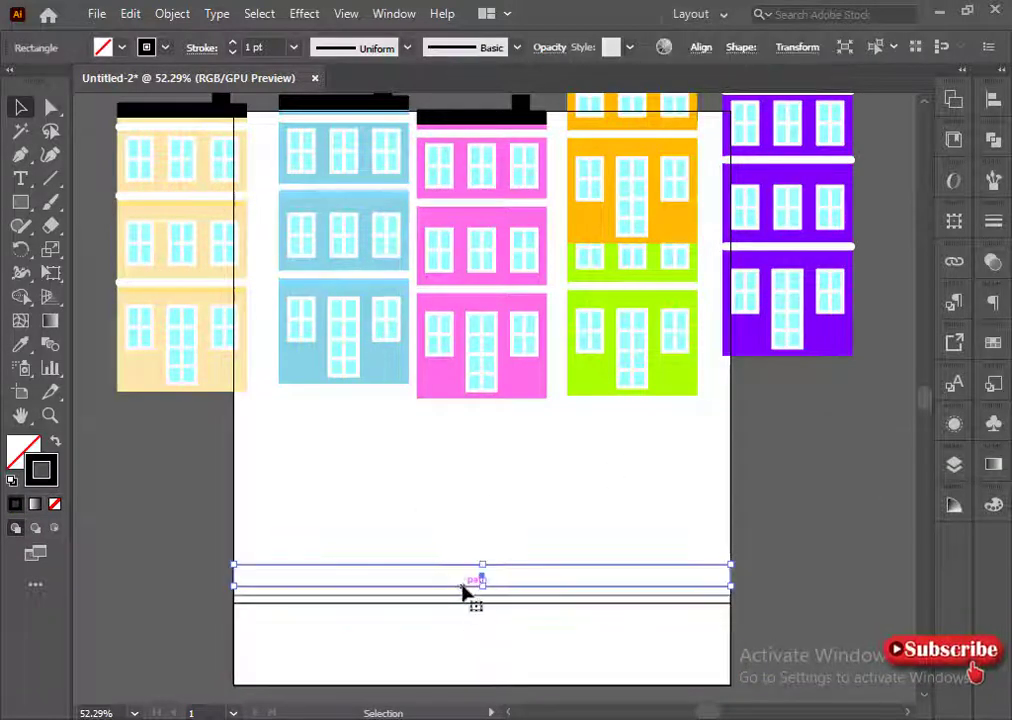
click(465, 528)
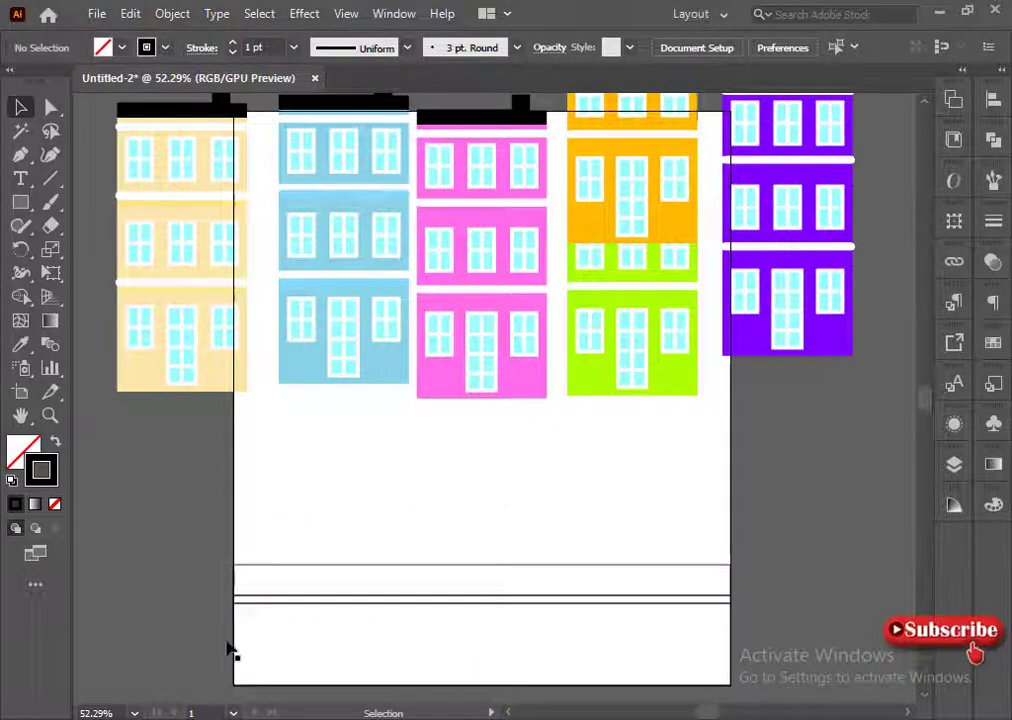
Fill the lowest ground rectangle with black and remove its stroke.
click(232, 645)
click(994, 504)
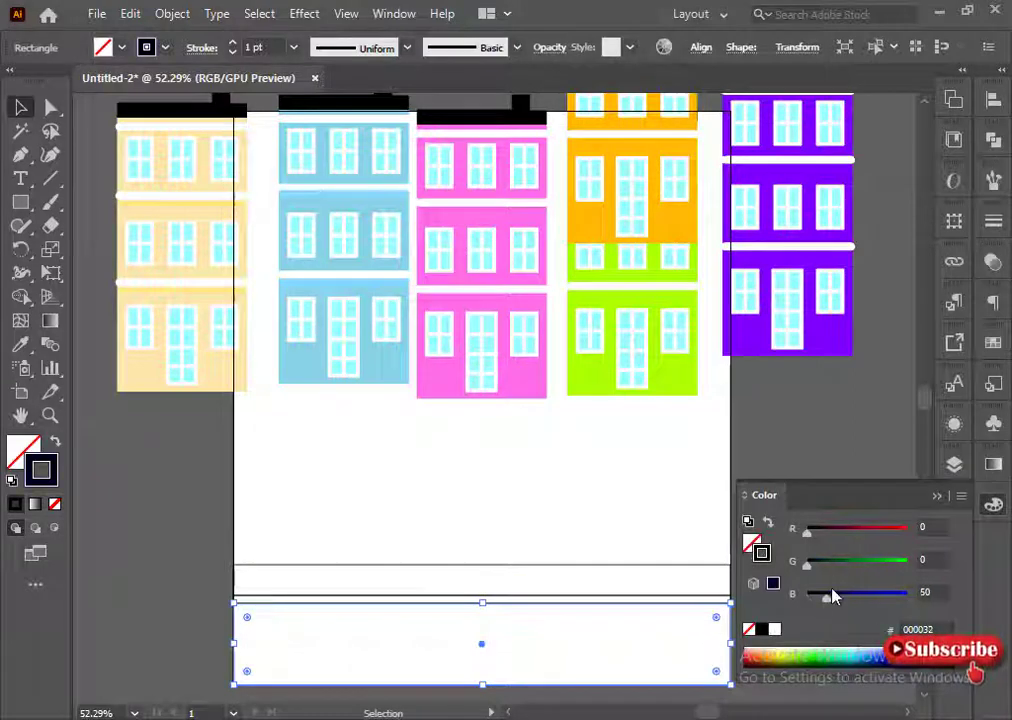
click(15, 447)
click(15, 504)
click(42, 476)
click(55, 504)
click(963, 496)
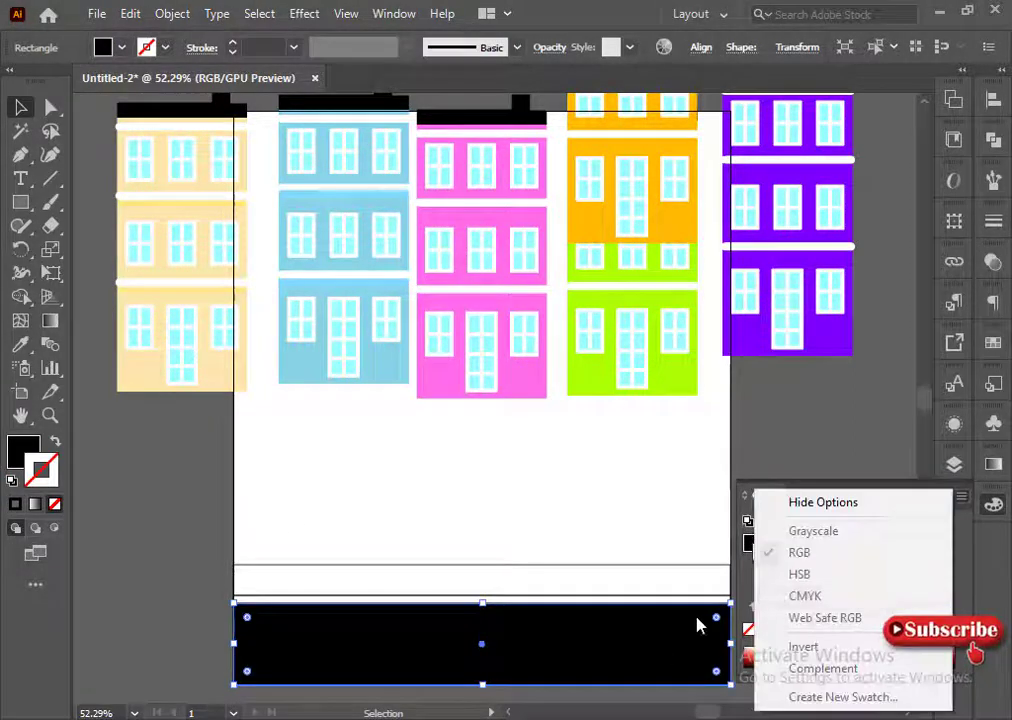
Change the lowest ground rectangle's fill to light grey in the grayscale colour model, keeping it without a stroke.
click(696, 626)
click(760, 630)
click(962, 496)
click(872, 534)
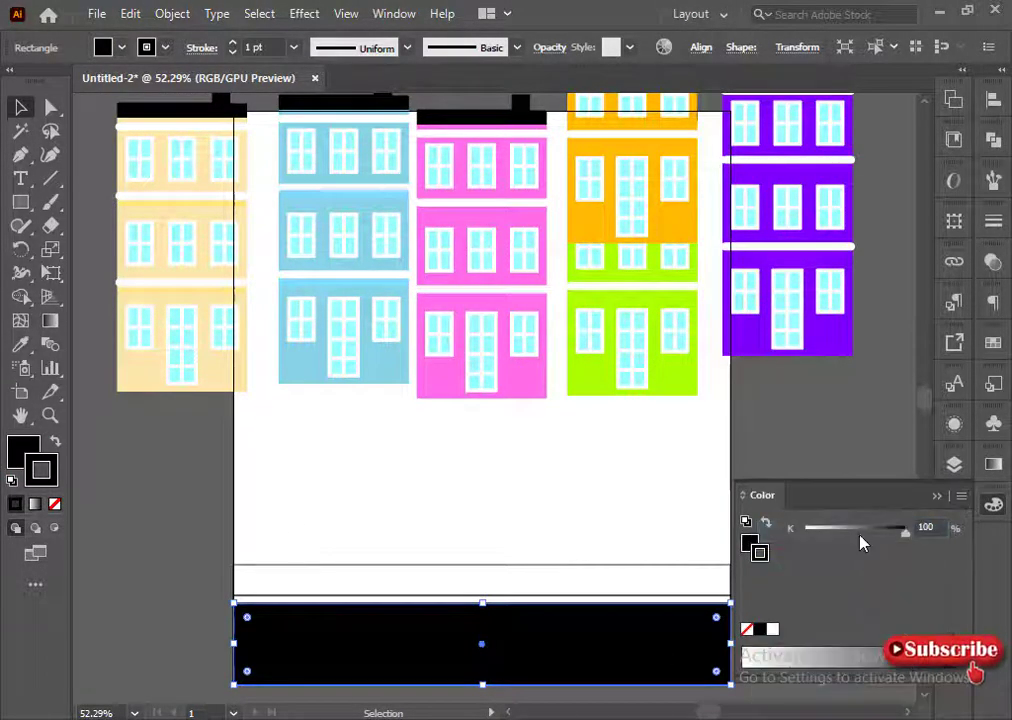
click(848, 530)
drag(35, 473, 20, 450)
click(55, 504)
click(20, 450)
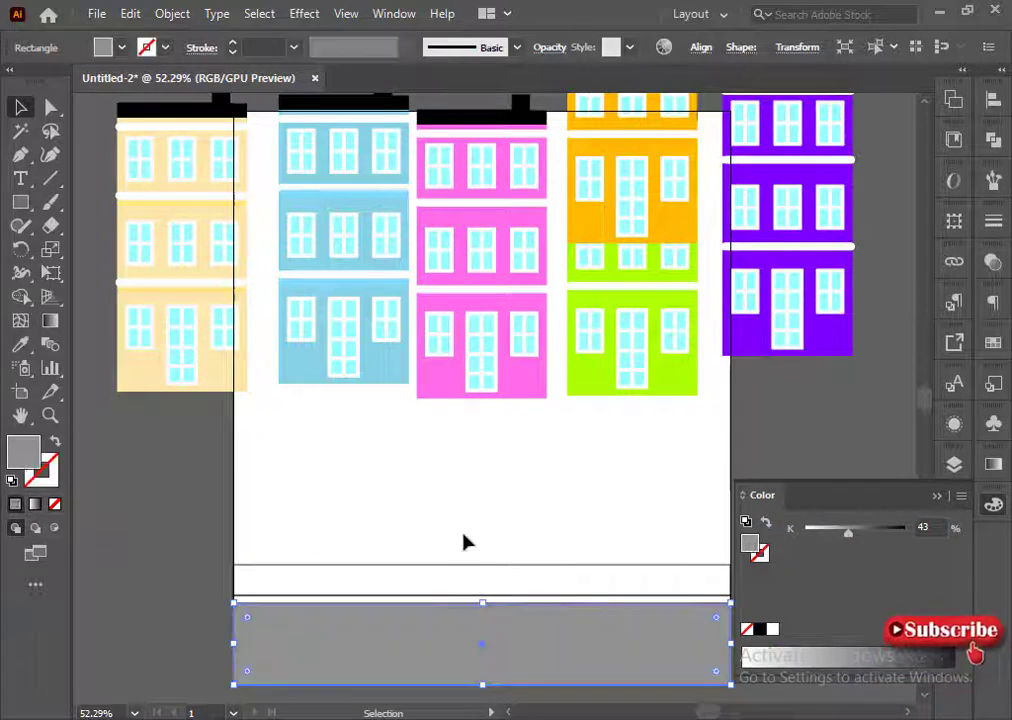
drag(843, 534, 866, 532)
click(841, 530)
click(538, 460)
Fill the thin ground strip with dark grey at 59% K and remove its stroke.
click(287, 603)
click(400, 532)
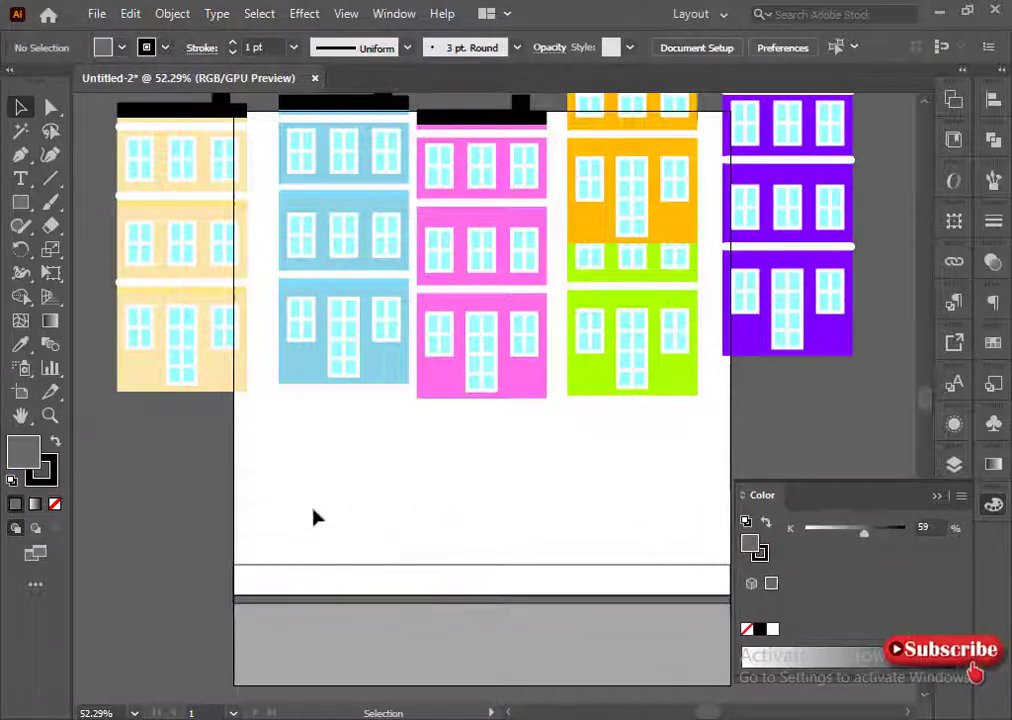
click(285, 599)
click(49, 477)
click(57, 504)
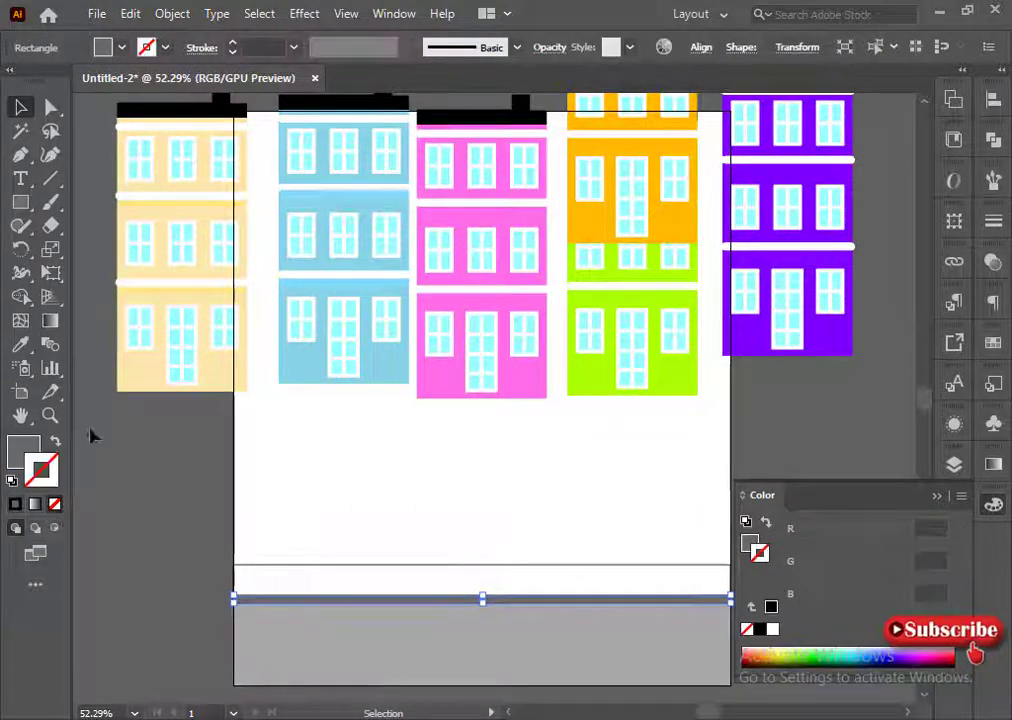
click(93, 437)
Fill the uppermost ground rectangle with a medium brown swatch.
click(346, 595)
click(961, 496)
click(748, 602)
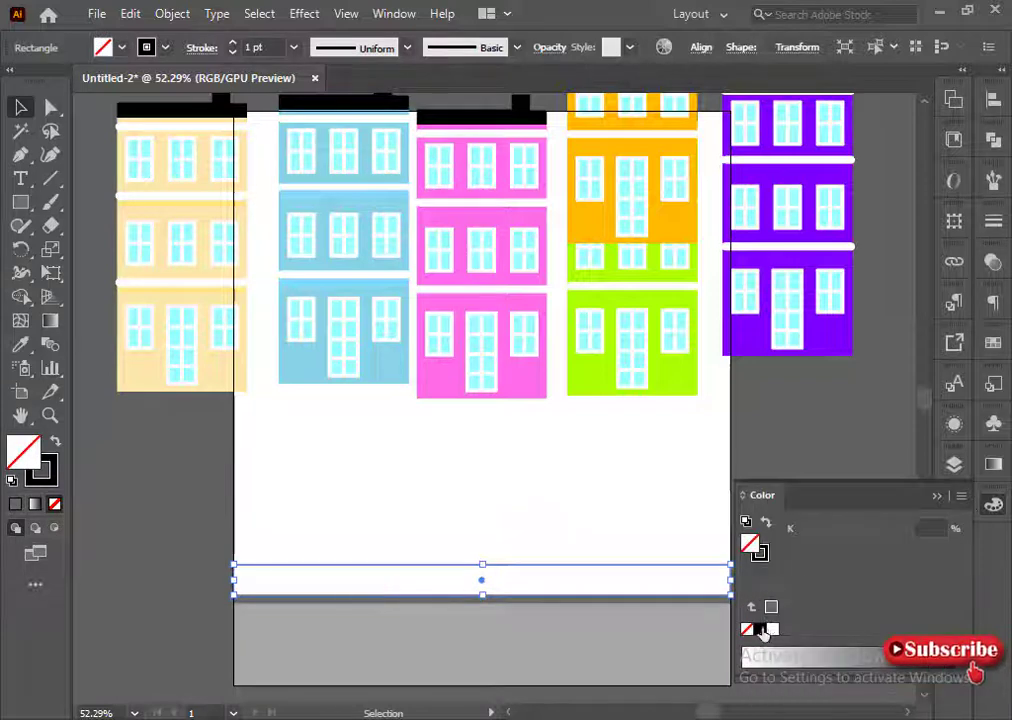
click(771, 629)
click(961, 496)
click(825, 594)
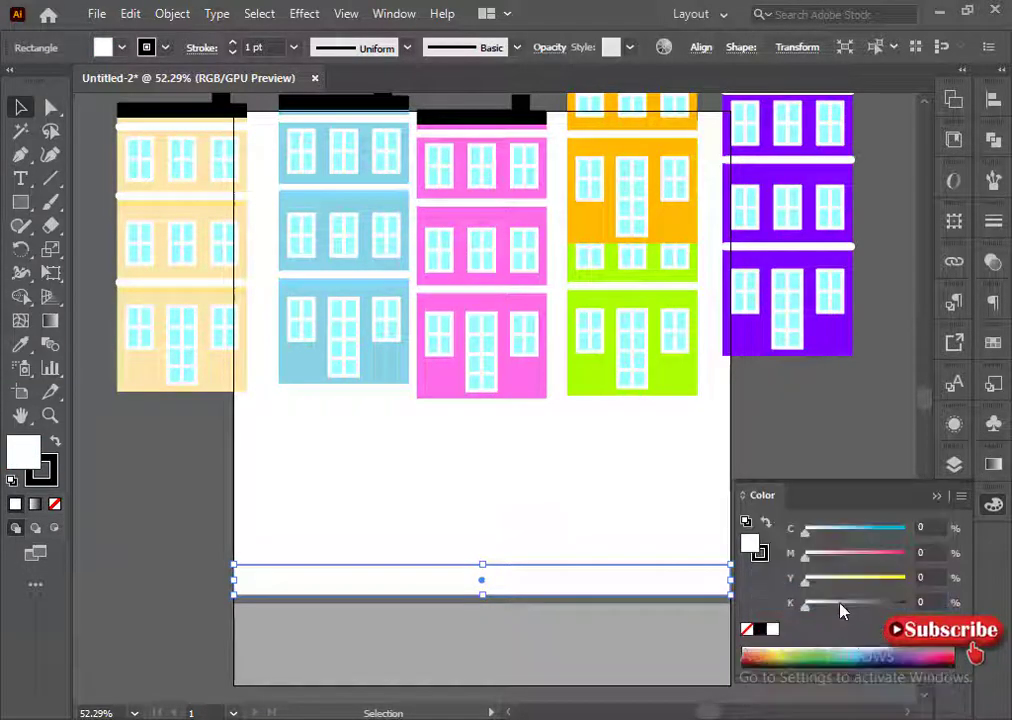
click(993, 343)
click(882, 422)
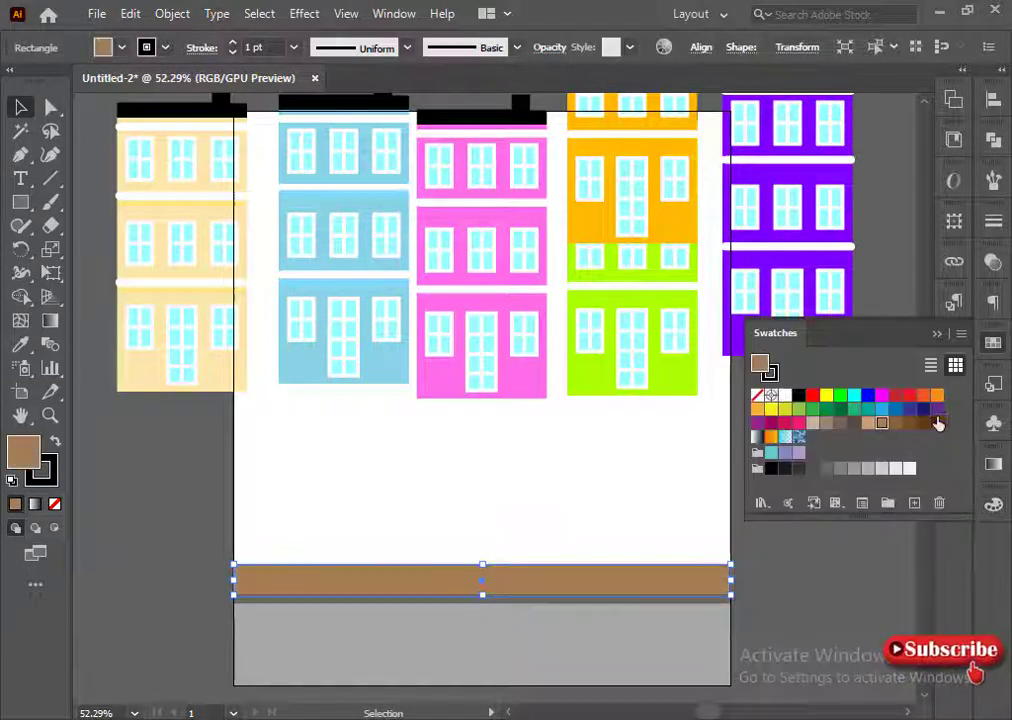
Lighten the uppermost ground rectangle's brown fill with HSB values and remove its stroke.
click(938, 337)
click(993, 504)
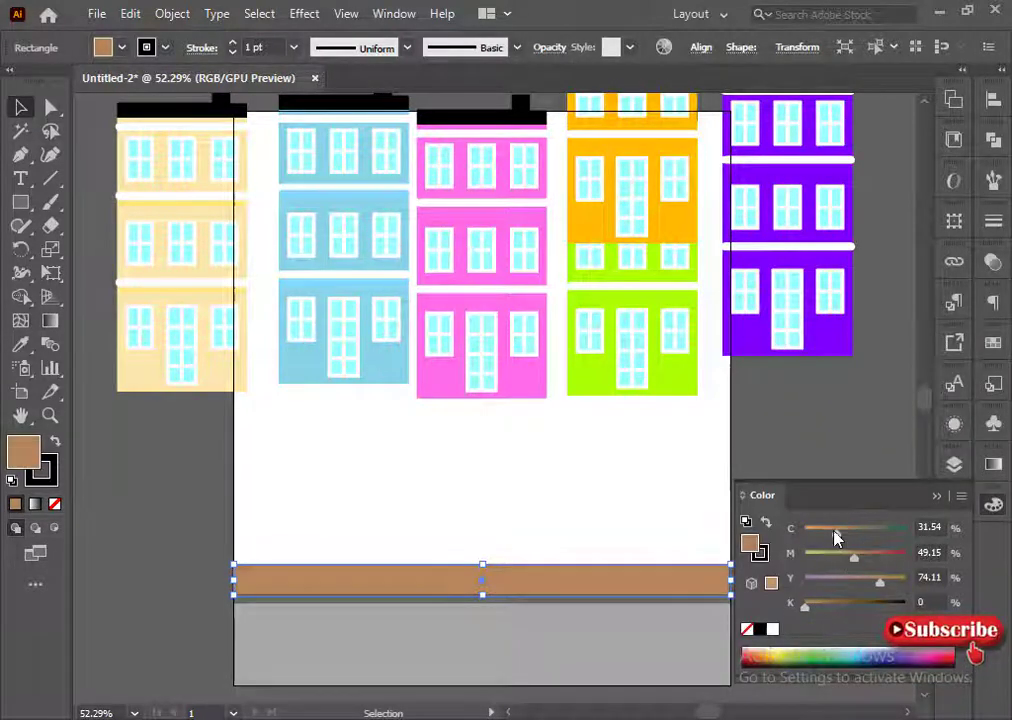
click(961, 496)
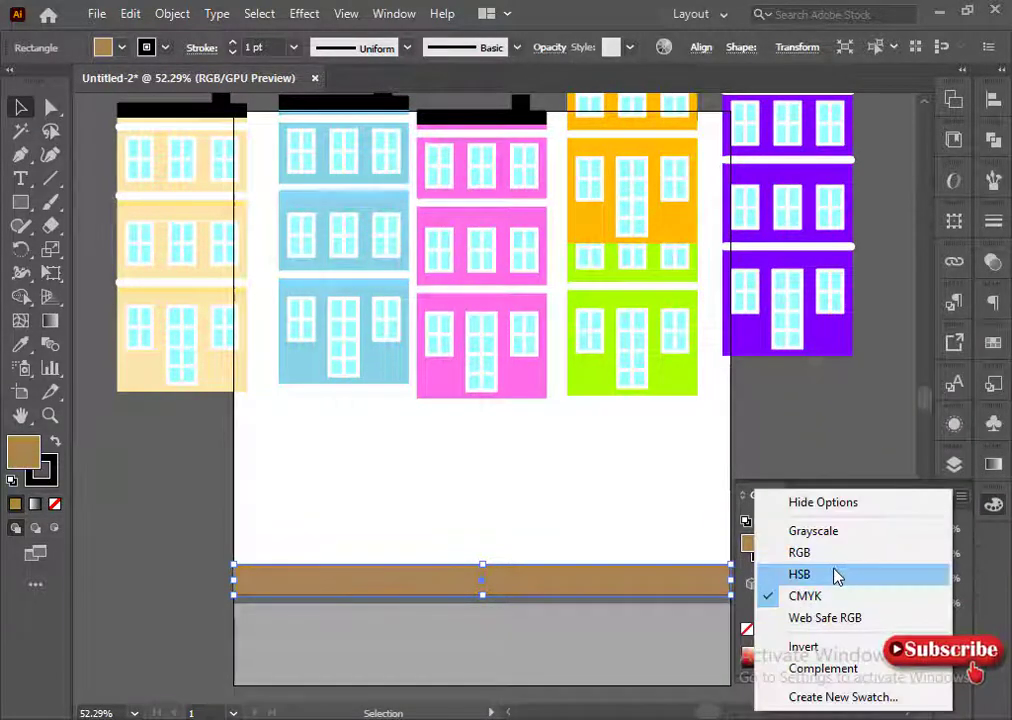
click(833, 574)
mouse_move(872, 598)
mouse_down()
mouse_move(892, 598)
mouse_move(862, 598)
mouse_move(882, 598)
mouse_move(857, 564)
mouse_up()
click(937, 496)
shift+click(650, 600)
click(48, 482)
click(112, 518)
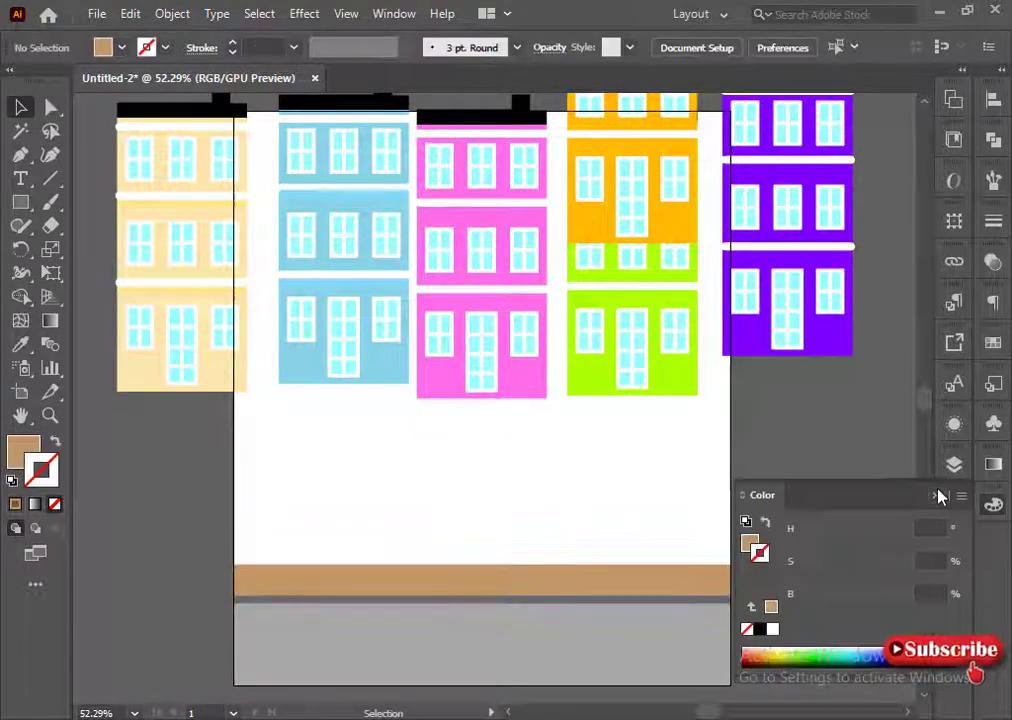
click(937, 496)
Scale the pale yellow building down and stand it on the brown strip near the artboard's left edge.
scroll(543, 436, up, 2)
drag(164, 286, 341, 466)
drag(294, 315, 316, 397)
drag(386, 550, 318, 543)
Scale the blue building down, stand it against the yellow one's right side and stretch it slightly taller.
drag(368, 361, 464, 513)
drag(375, 280, 397, 382)
drag(444, 491, 403, 518)
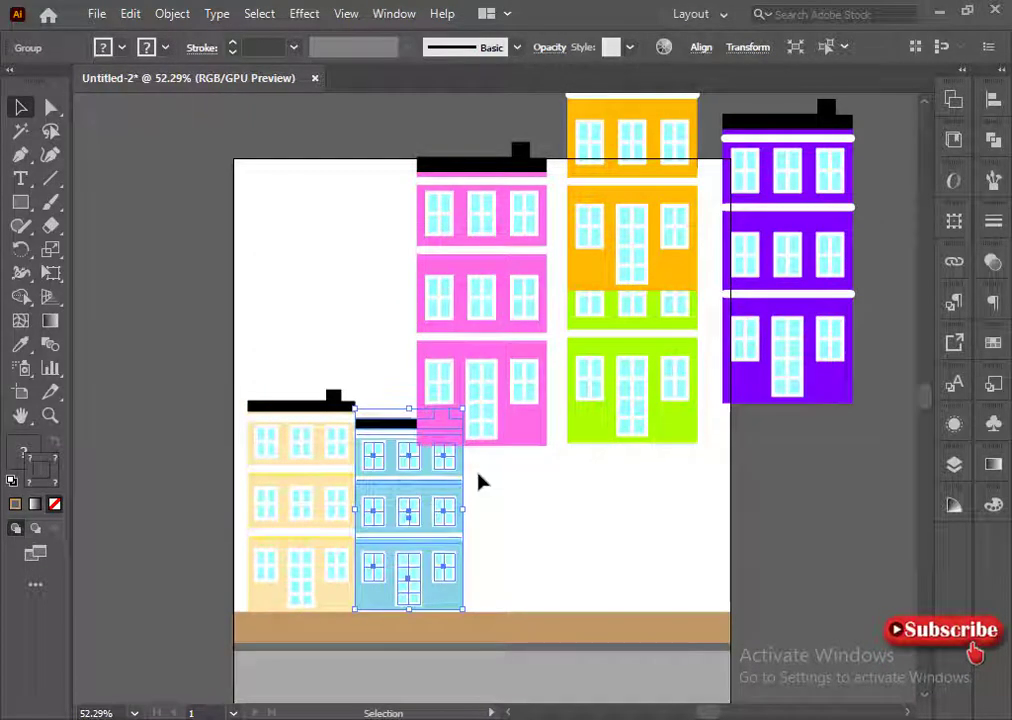
drag(408, 408, 408, 386)
mouse_move(462, 498)
mouse_down()
mouse_move(451, 501)
mouse_move(460, 497)
mouse_up()
drag(408, 386, 408, 381)
Scale the pink building down and stand it on the brown strip against the blue building's right side.
drag(490, 318, 576, 343)
drag(503, 166, 532, 259)
drag(585, 389, 515, 526)
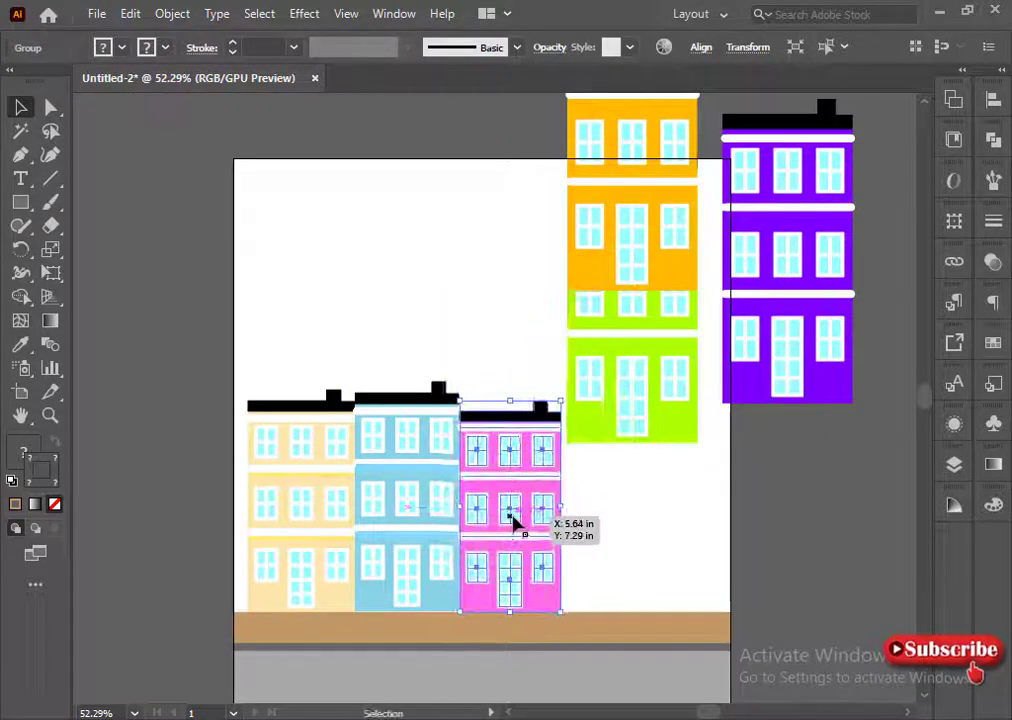
Nudge the pink building and the blue building slightly to the right.
click(400, 551)
click(485, 474)
key(Right)
key(Right)
key(Right)
click(415, 497)
key(Right)
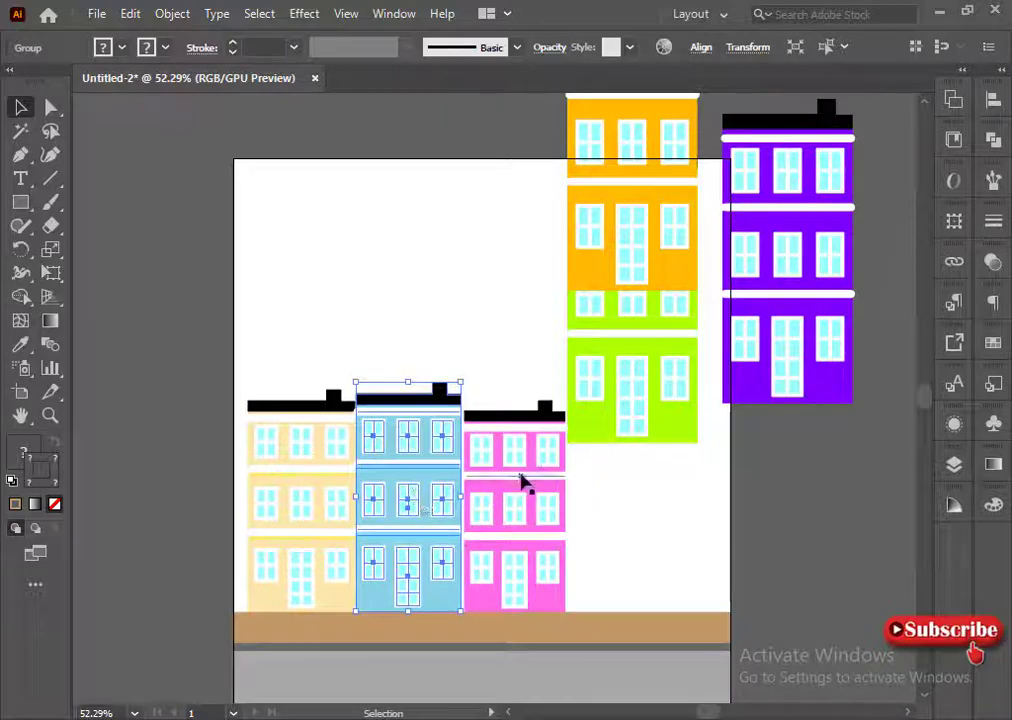
Nudge the pink building down onto the brown strip and left until it meets the blue building.
click(506, 362)
click(537, 440)
click(518, 336)
click(622, 228)
click(507, 558)
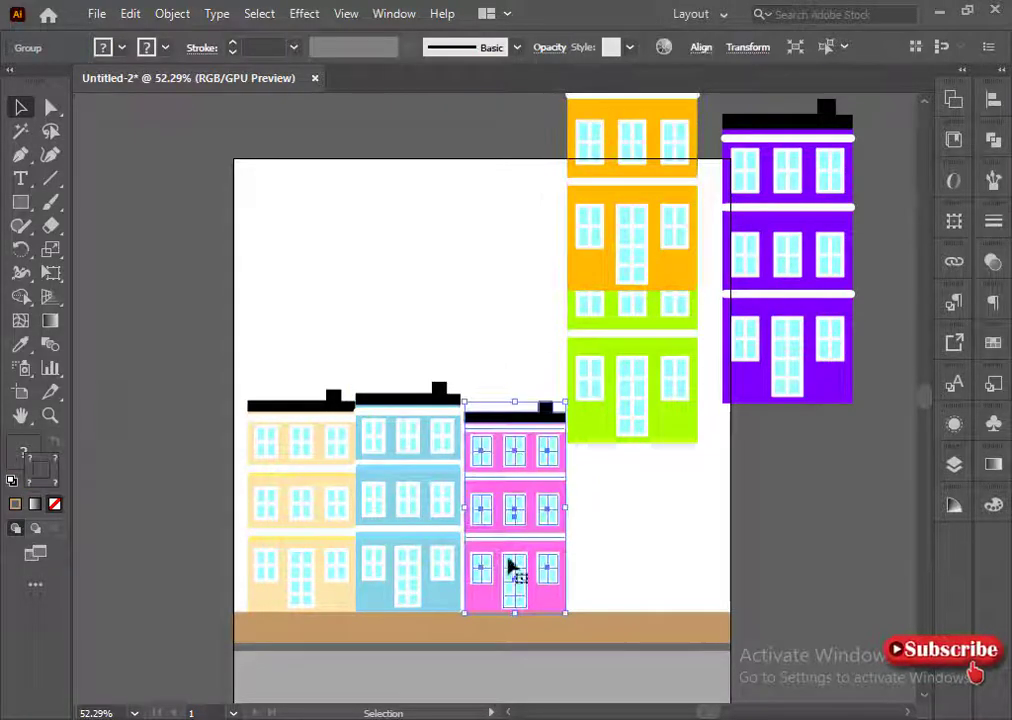
key(Down)
key(Down)
key(Left)
key(Left)
key(Left)
key(Left)
Scale the green building down and stand it on the brown strip directly right of the pink building.
drag(613, 318, 614, 479)
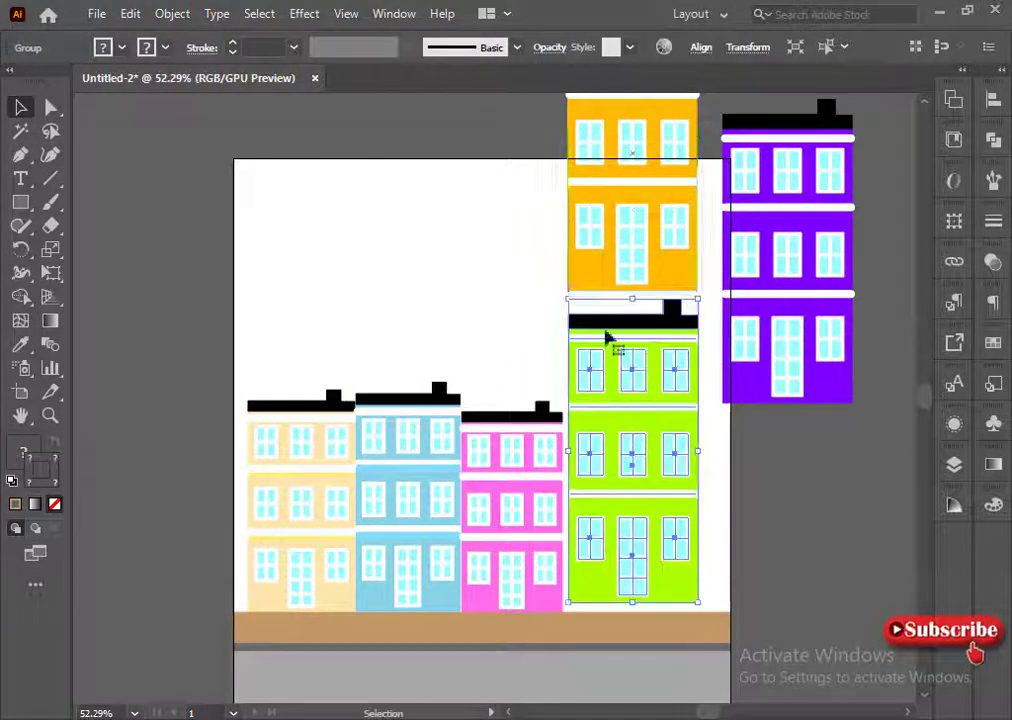
drag(569, 300, 621, 454)
drag(666, 533, 608, 543)
Scale the purple building down and stand it on the brown strip at the right end of the row.
click(752, 275)
drag(720, 97, 781, 245)
drag(813, 318, 673, 532)
click(655, 438)
click(669, 538)
Shift the whole row of buildings slightly right and enlarge the yellow building a little upward and to the left.
drag(194, 372, 736, 529)
key(shift+Right)
click(260, 284)
click(285, 435)
drag(253, 390, 248, 374)
Delete the leftover orange building above the row.
click(467, 357)
click(587, 280)
key(Delete)
Start a Pen path at the artboard's left edge and outline a tower with a flared base above the yellow building.
scroll(273, 264, down, 2)
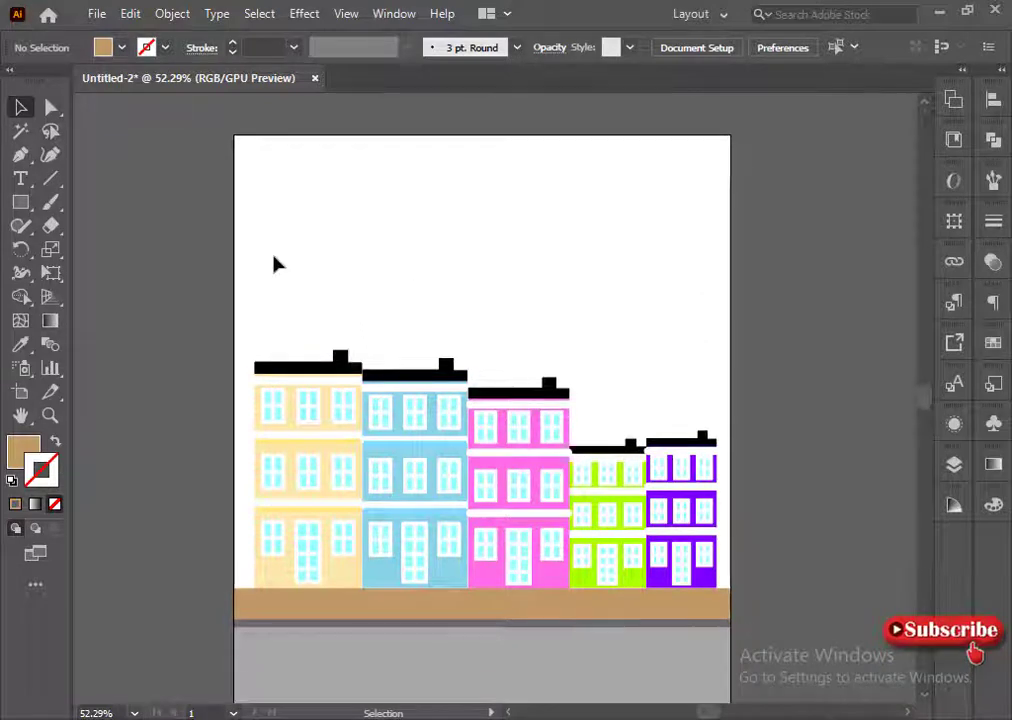
click(20, 154)
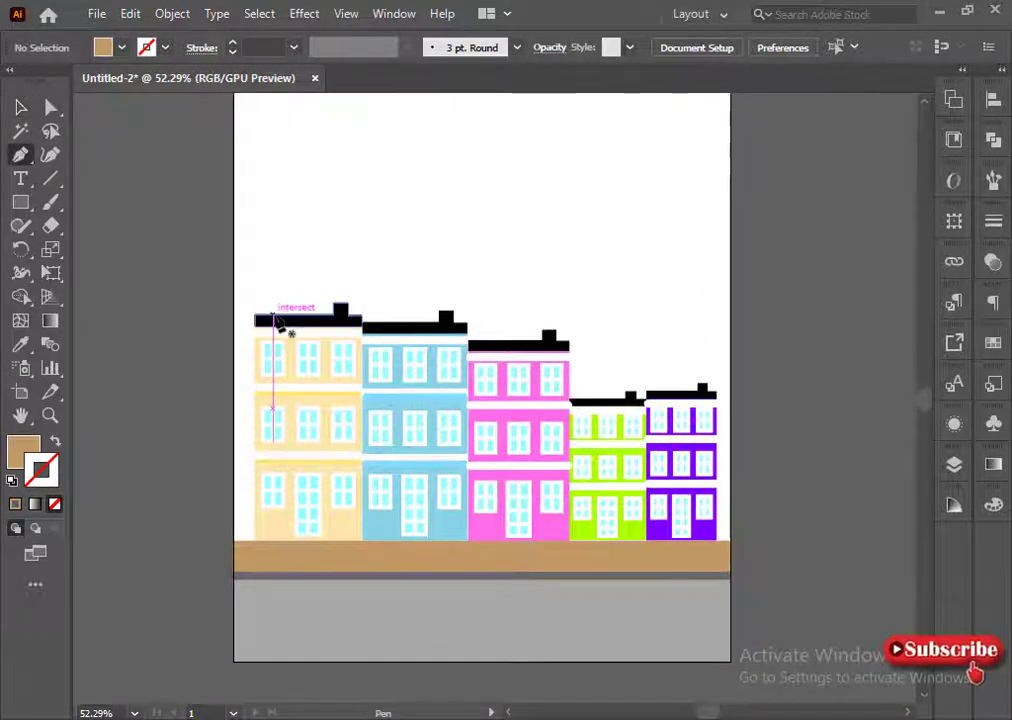
drag(239, 318, 258, 320)
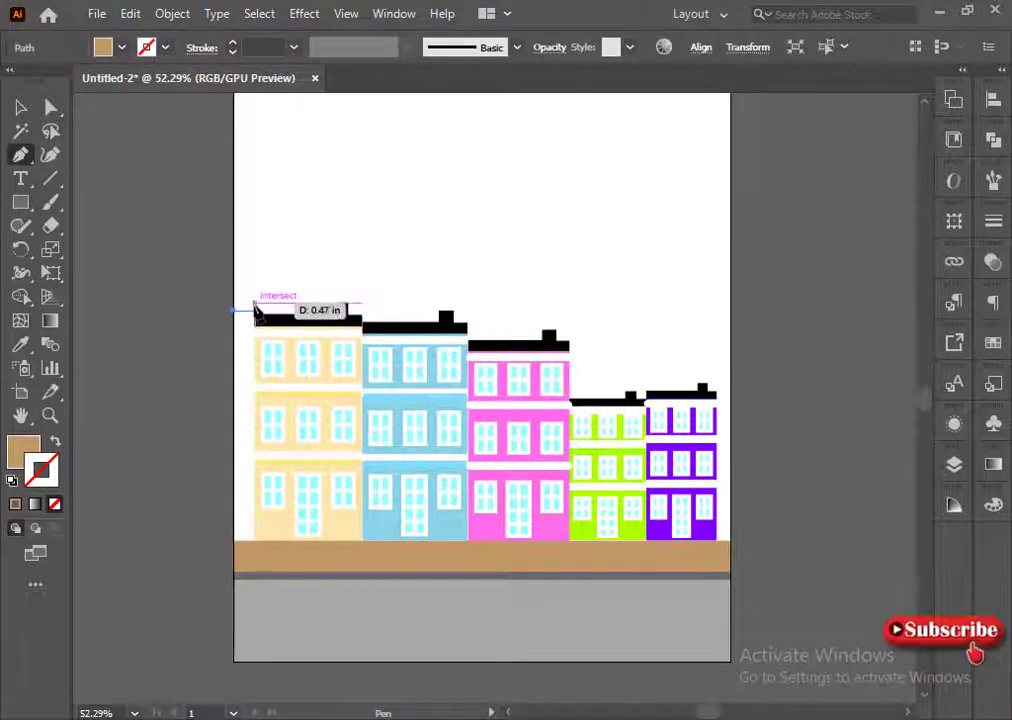
click(256, 309)
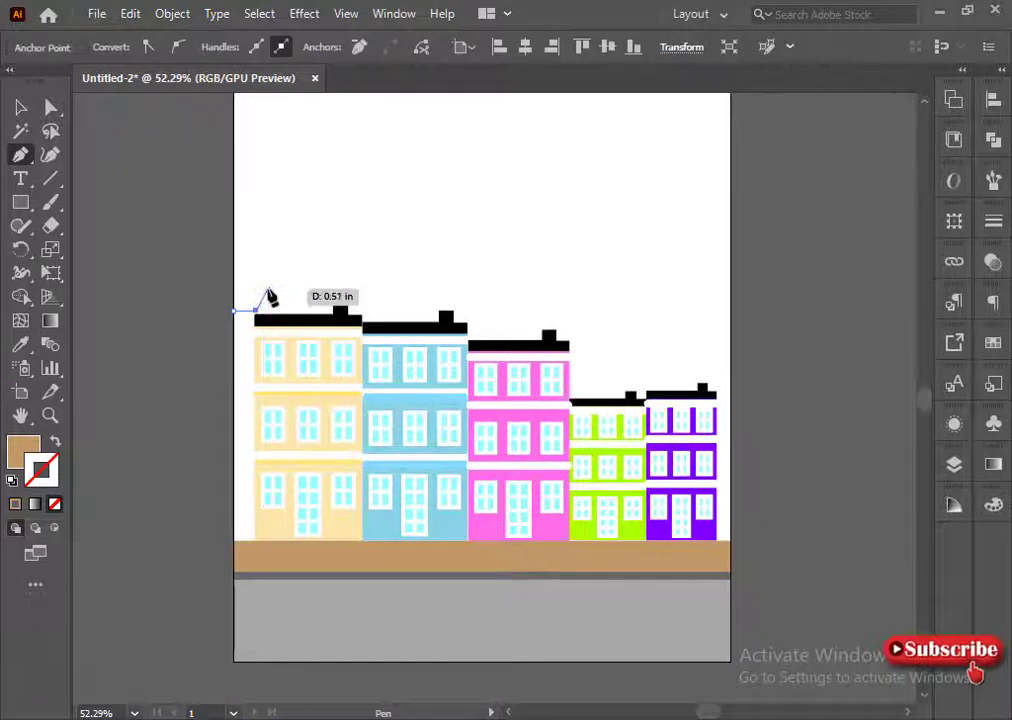
click(267, 290)
click(267, 240)
click(309, 240)
click(308, 290)
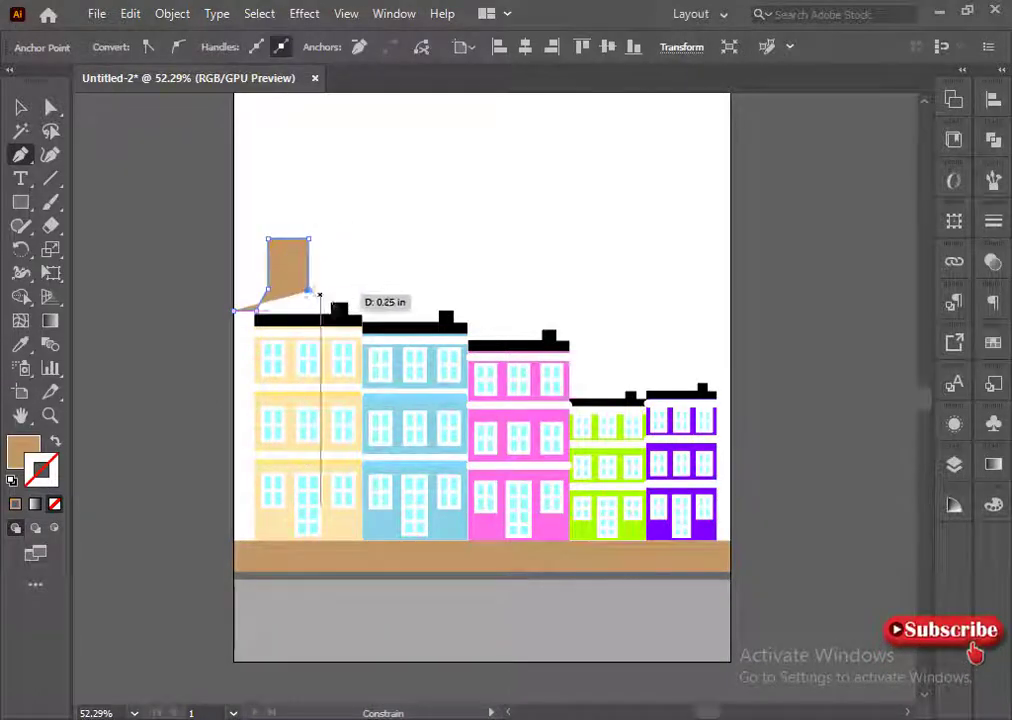
click(320, 310)
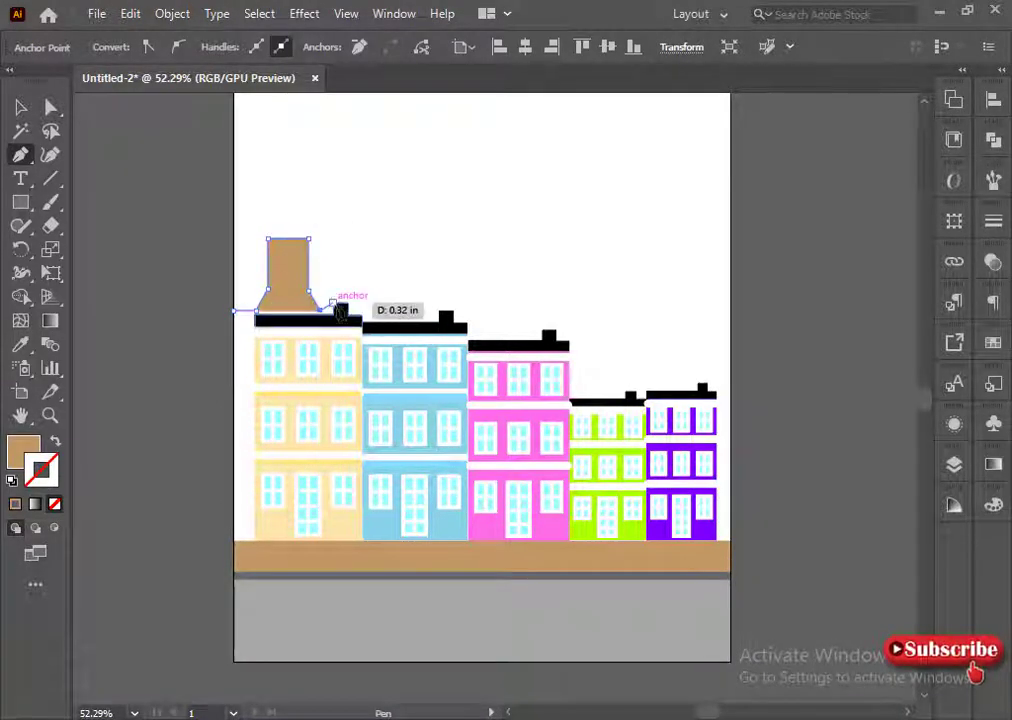
Continue the skyline path with a low sloped block, then drop it into the blue building, undoing the misplaced anchor there.
click(344, 310)
click(343, 291)
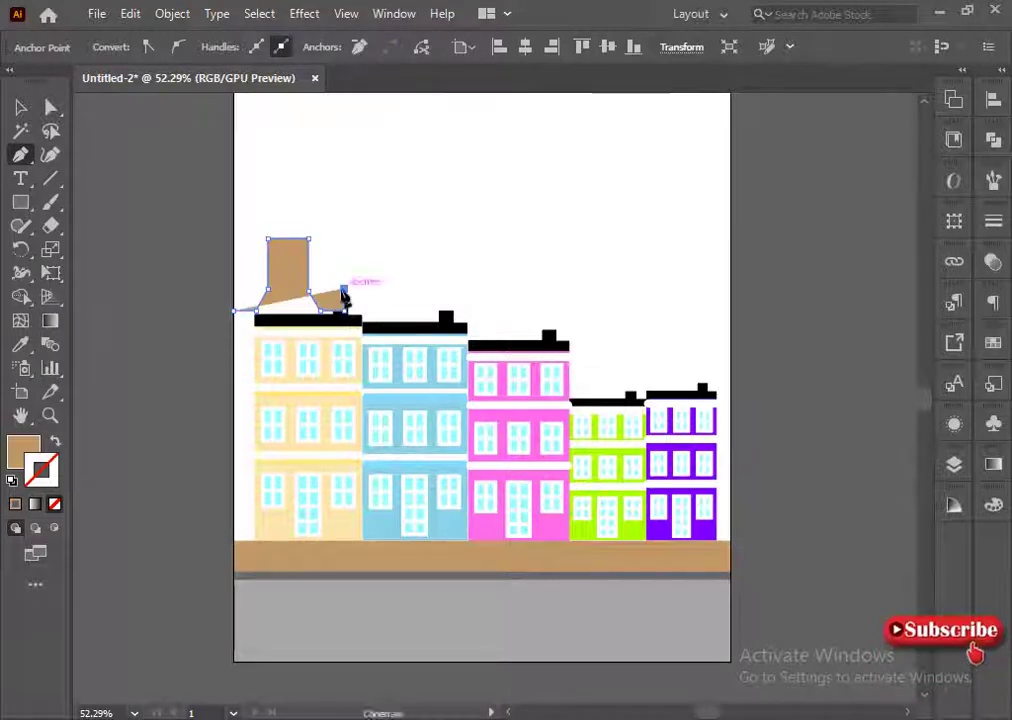
click(372, 291)
click(381, 310)
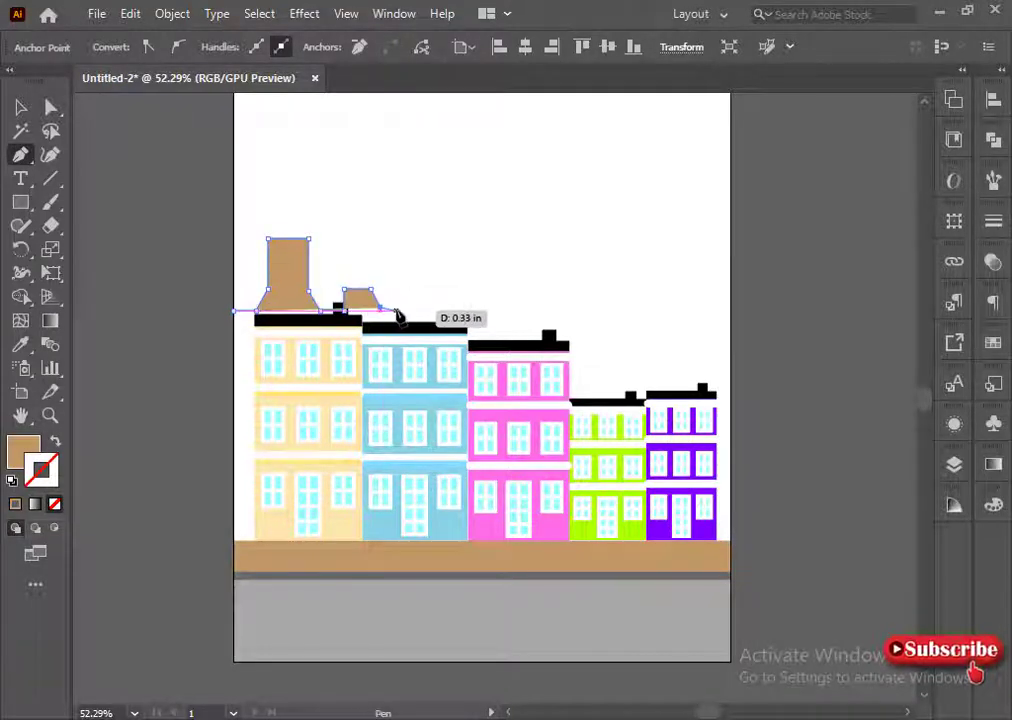
shift+click(410, 308)
shift+click(411, 369)
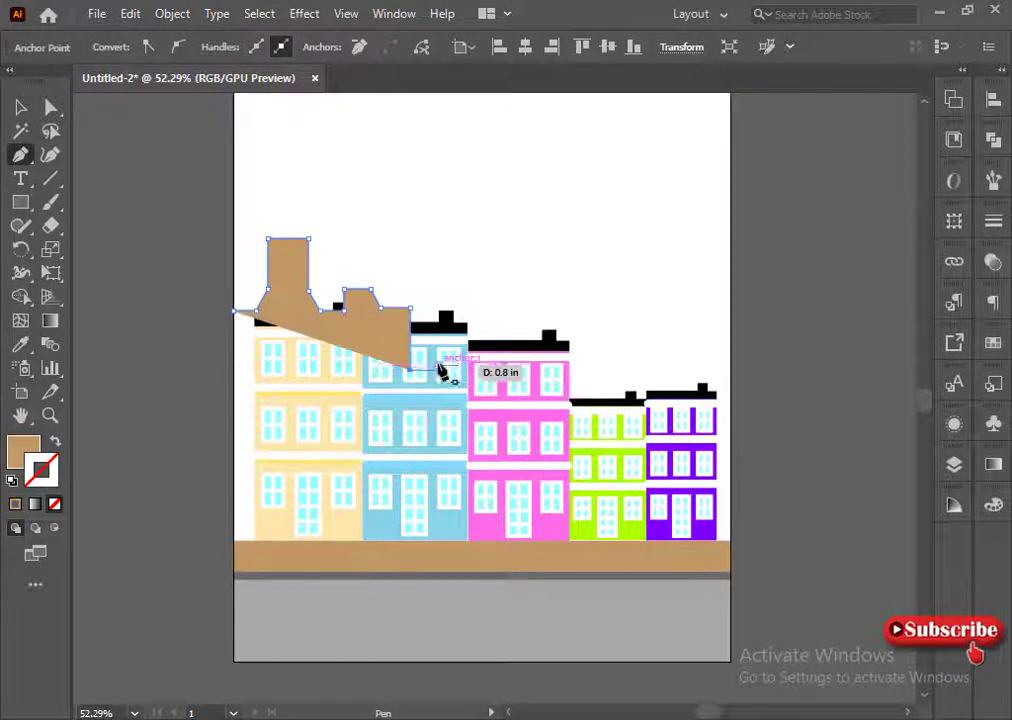
click(438, 364)
key(ctrl+z)
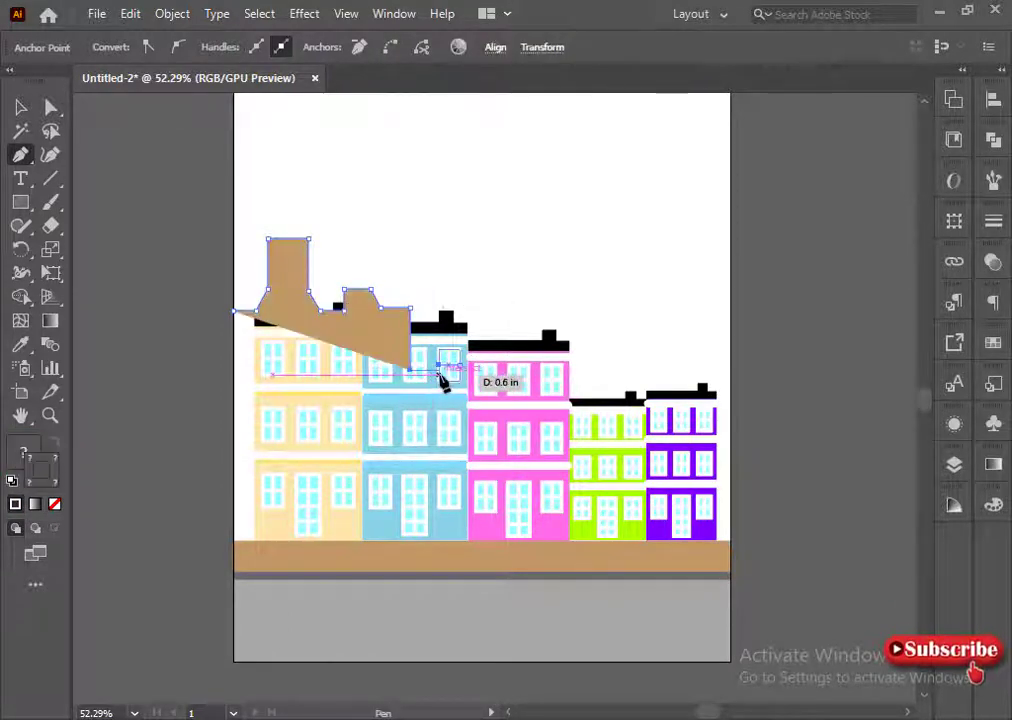
Continue the skyline path with a tall rectangular tower, a dip over the pink building and a second, lower tower.
shift+click(438, 369)
shift+click(438, 255)
shift+click(507, 255)
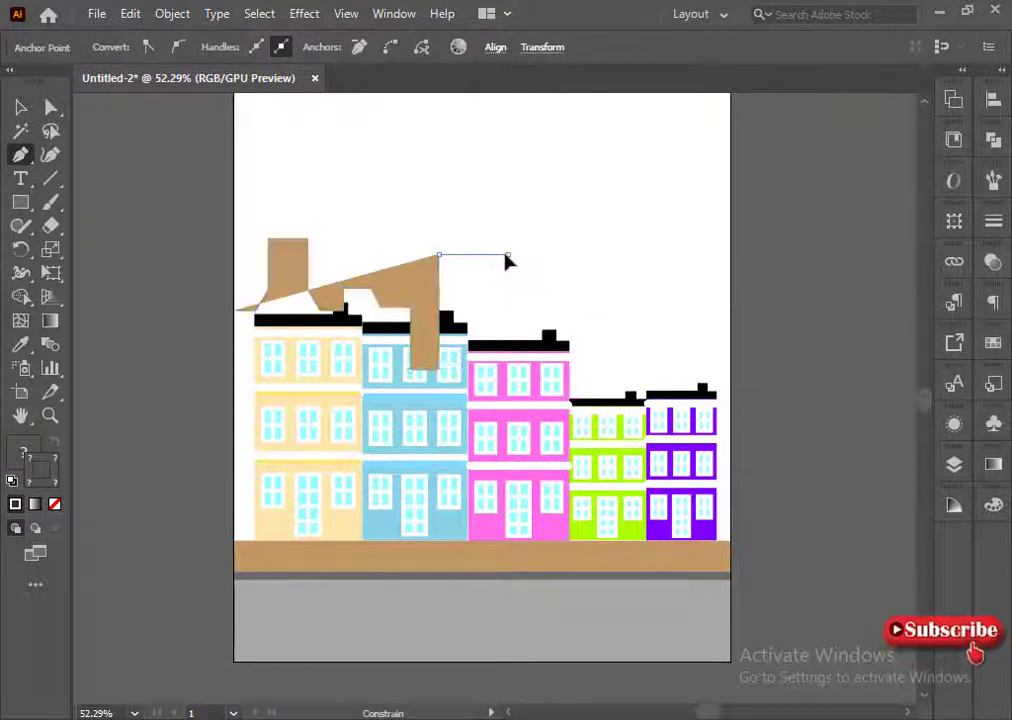
shift+click(507, 405)
shift+click(552, 405)
shift+click(552, 330)
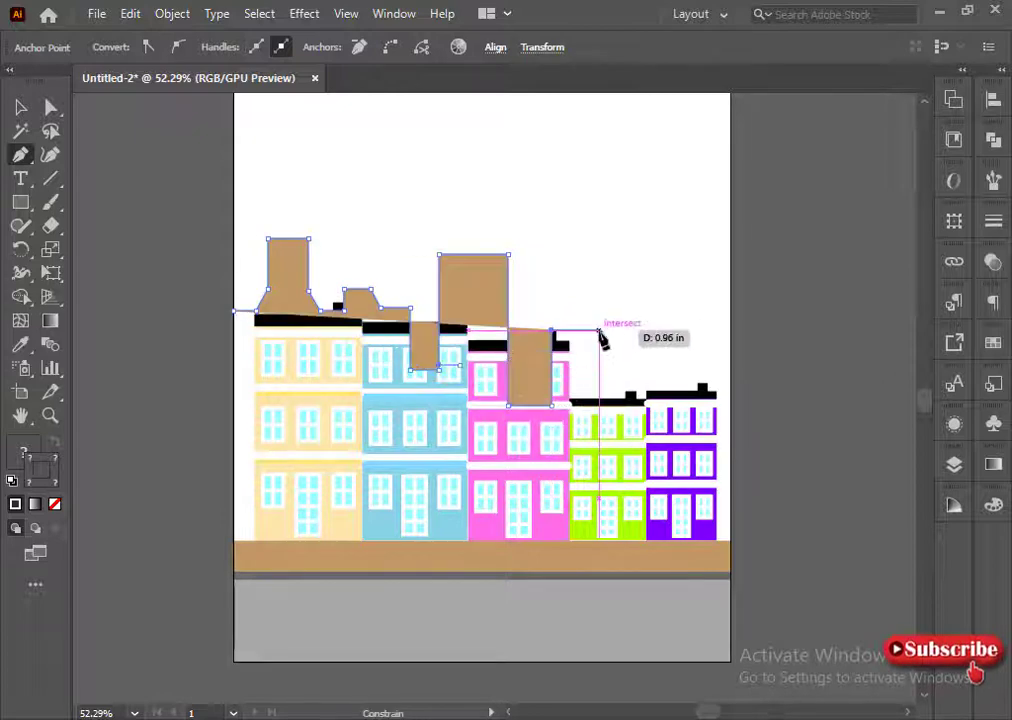
shift+click(600, 330)
shift+click(599, 433)
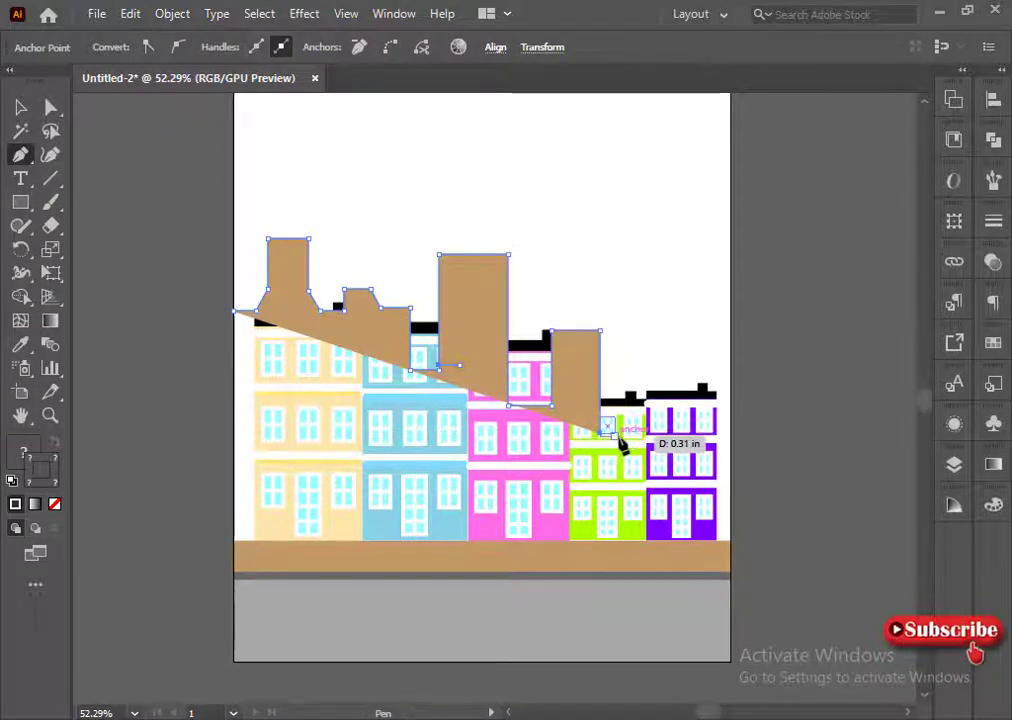
Add a wide low block above the purple building and close the skyline path along the brown strip's upper edge.
shift+click(626, 433)
shift+click(626, 364)
shift+click(706, 364)
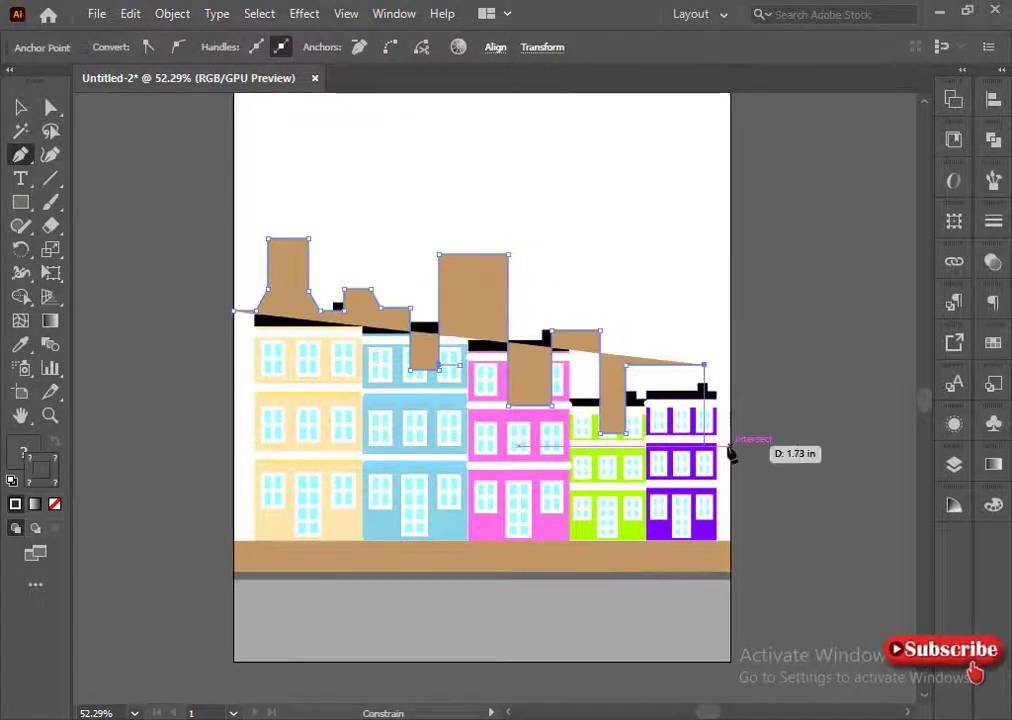
shift+click(706, 538)
shift+click(234, 539)
click(234, 311)
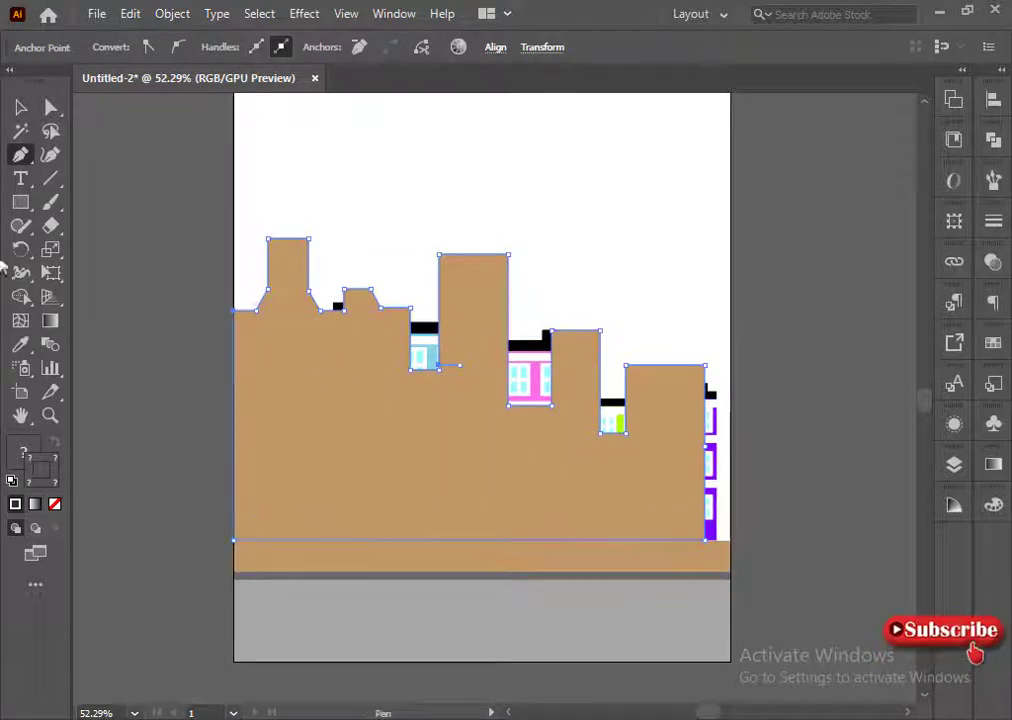
Give the skyline shape a black 1 pt stroke and remove its fill.
ctrl+click(133, 497)
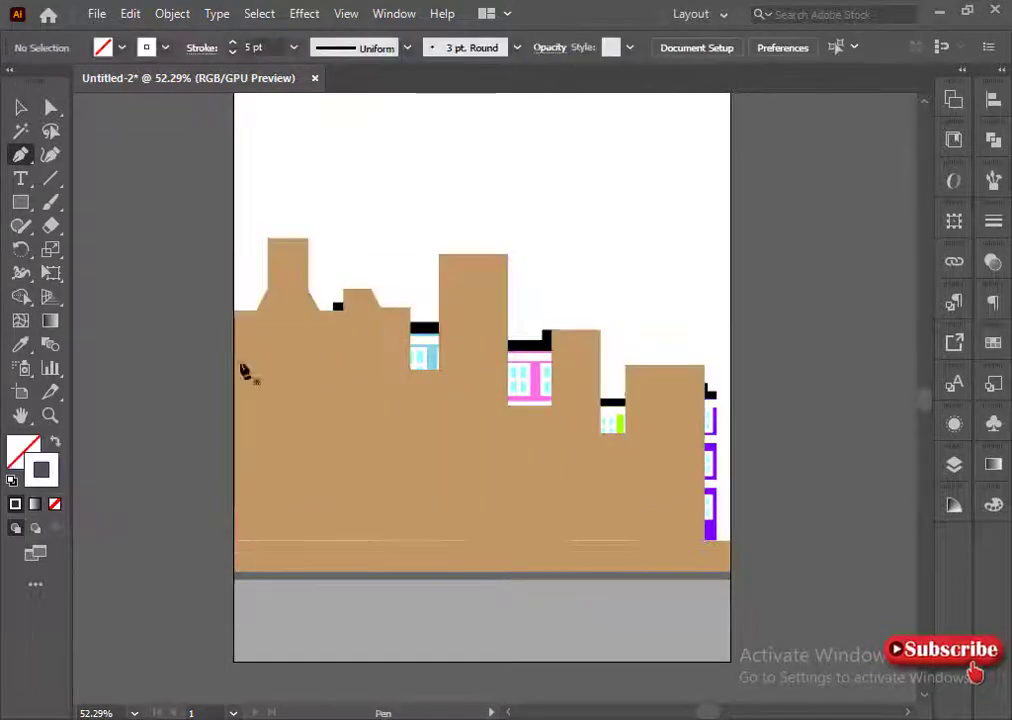
click(20, 107)
click(236, 497)
click(14, 505)
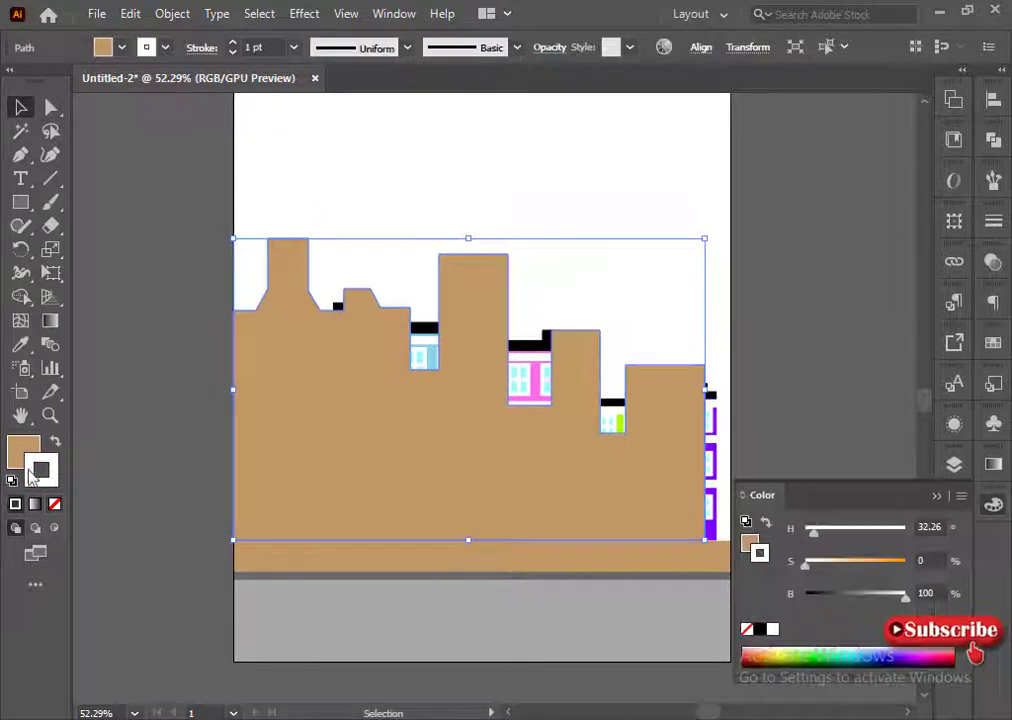
click(760, 630)
click(55, 503)
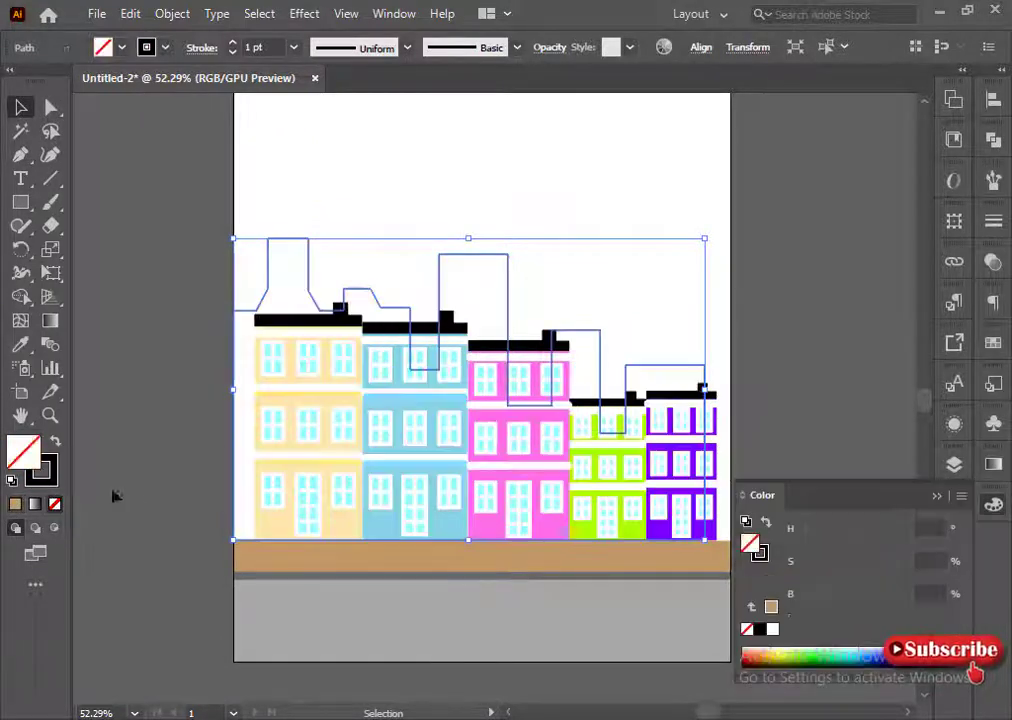
click(725, 132)
click(940, 496)
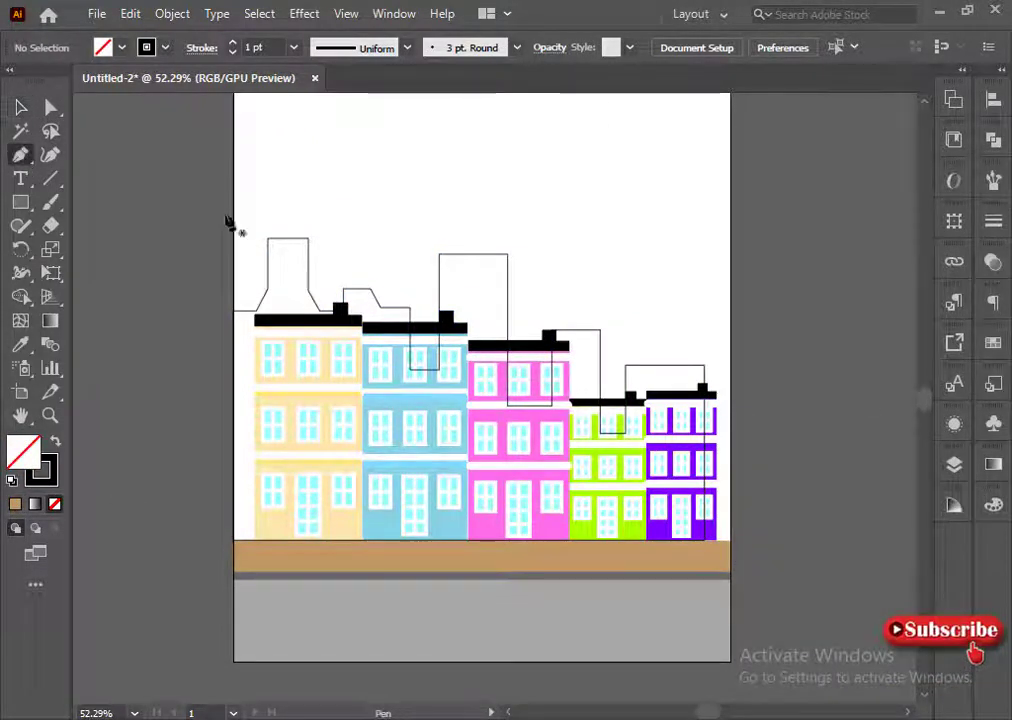
Start a second skyline path over the blue building with a stepped, sloping tower, then dip it down to the pink building's roof.
click(380, 307)
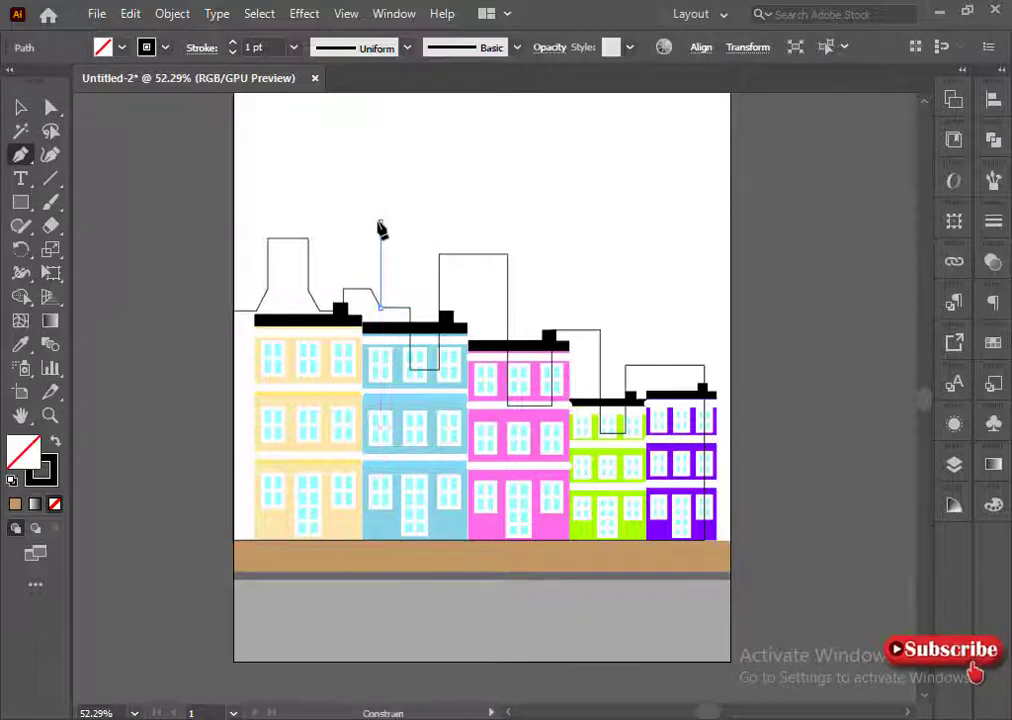
click(380, 221)
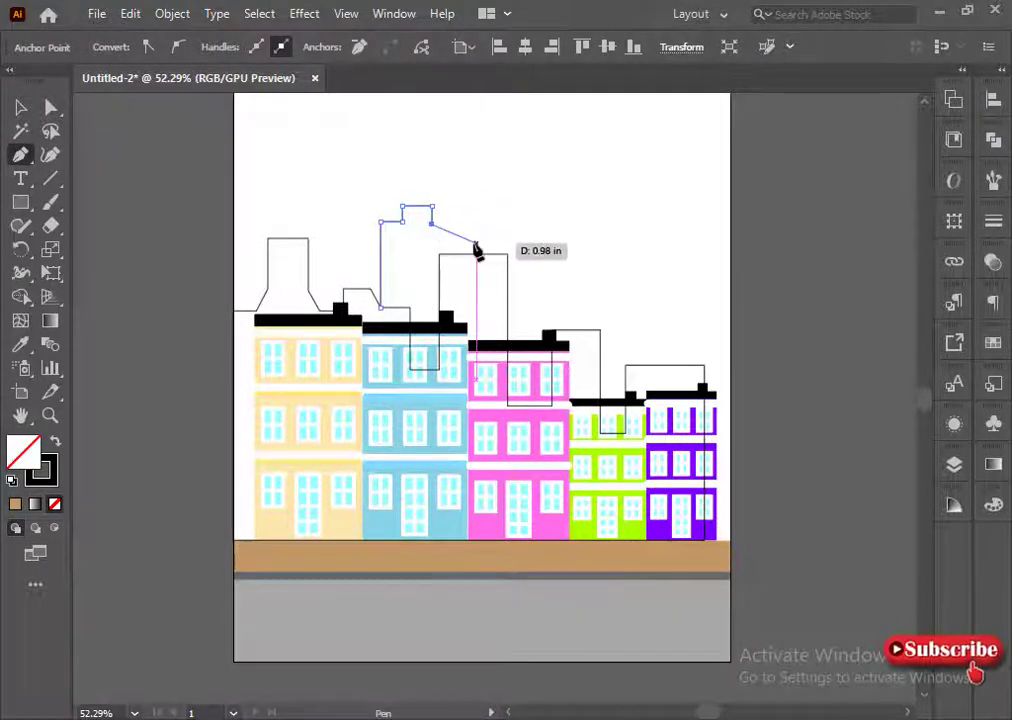
click(468, 351)
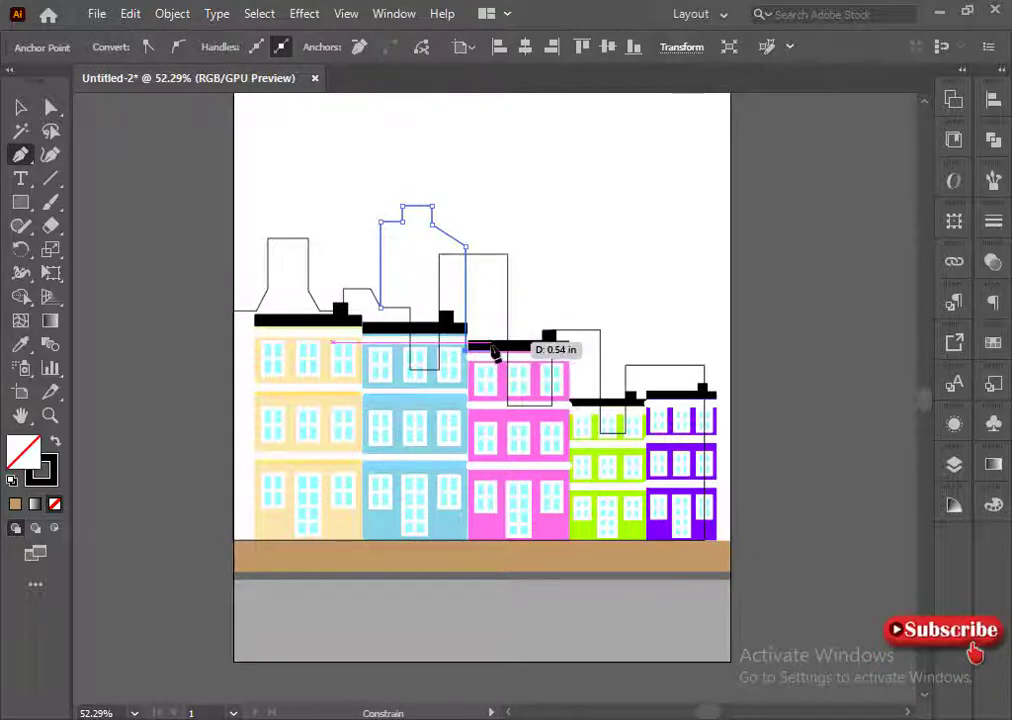
click(513, 350)
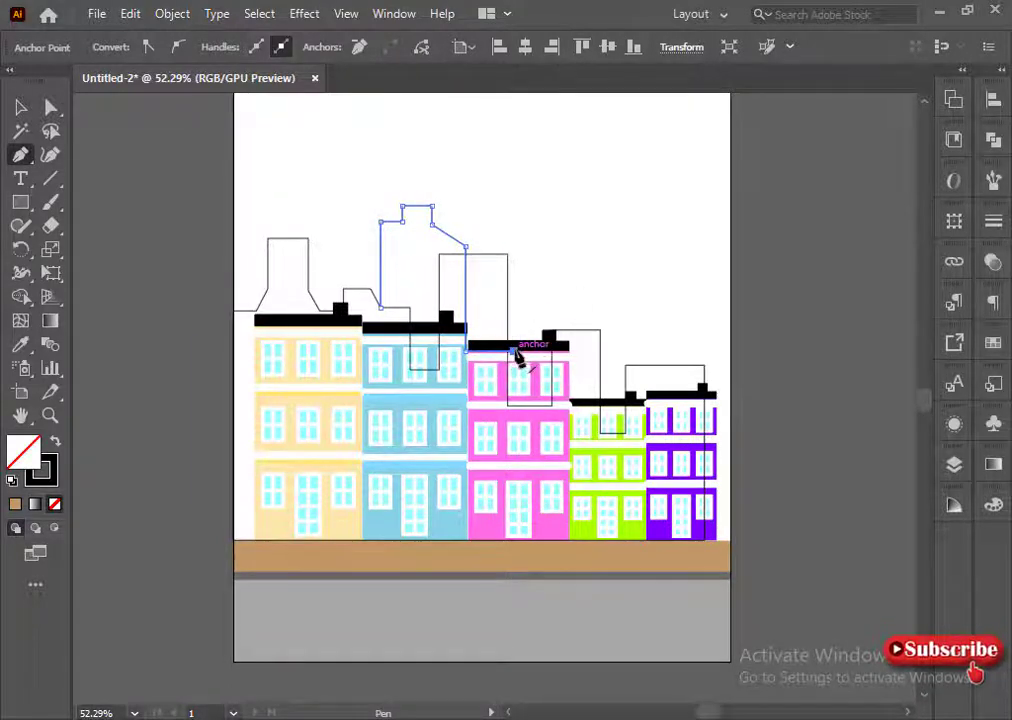
Continue the second skyline path with a tall stepped tower above the pink building, descending in steps over the green building.
shift+click(537, 268)
shift+click(536, 238)
shift+click(561, 238)
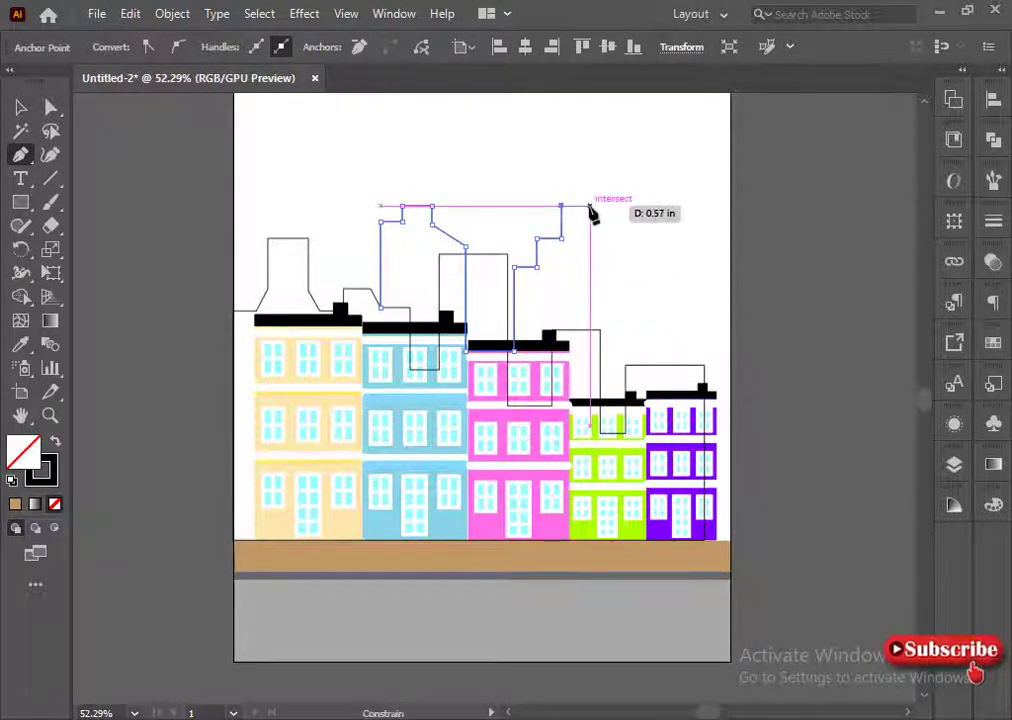
shift+click(590, 206)
shift+click(590, 291)
shift+click(616, 291)
shift+click(616, 365)
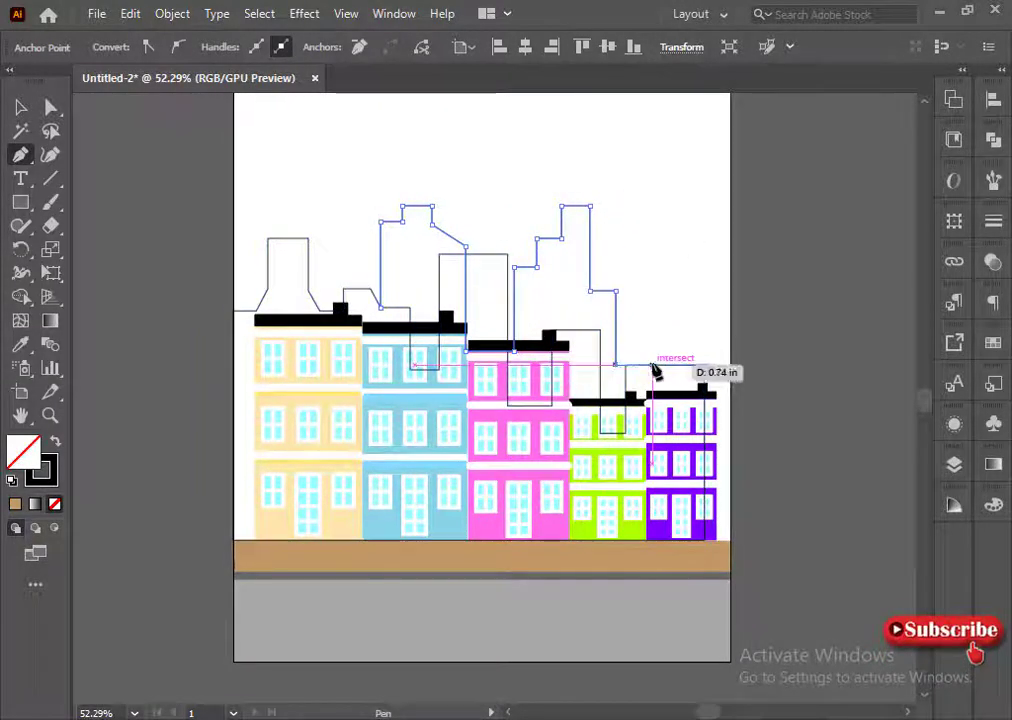
Extend the second skyline with a wide block to the artboard's right edge and close the path along the brown strip's upper edge.
shift+click(652, 365)
shift+click(652, 287)
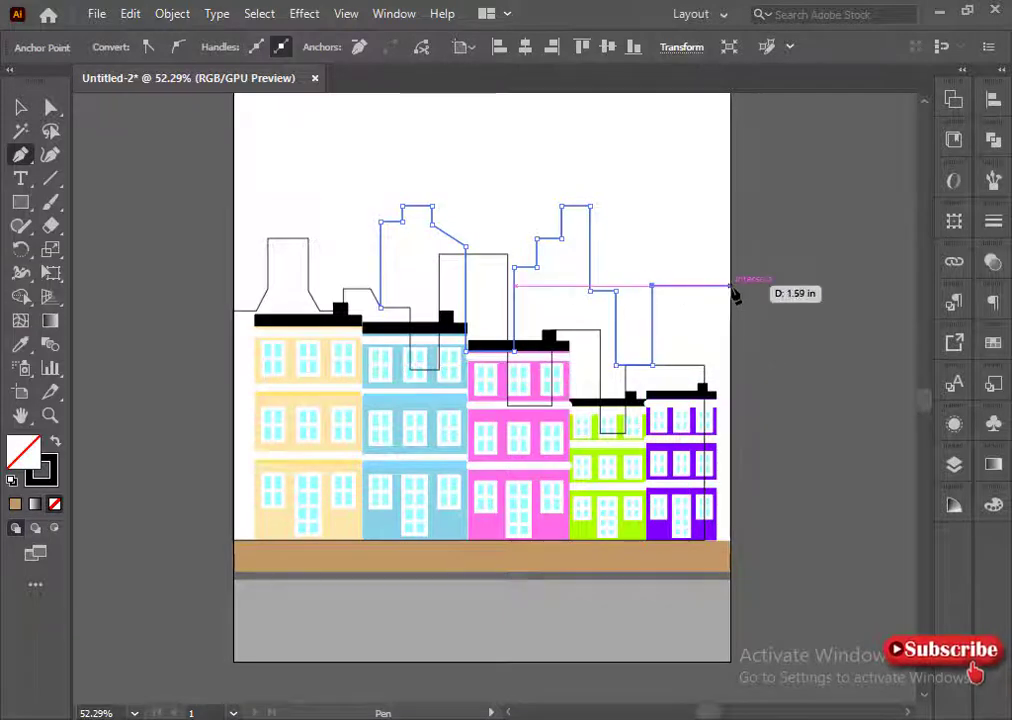
shift+click(731, 288)
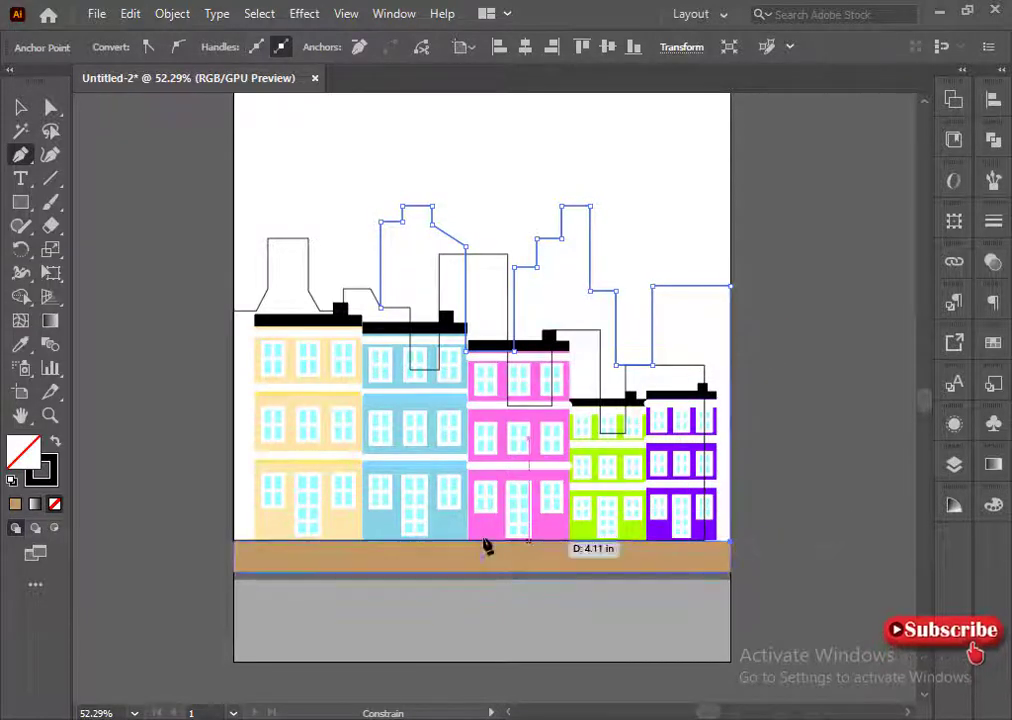
shift+click(373, 541)
click(381, 308)
click(20, 107)
click(237, 275)
click(268, 273)
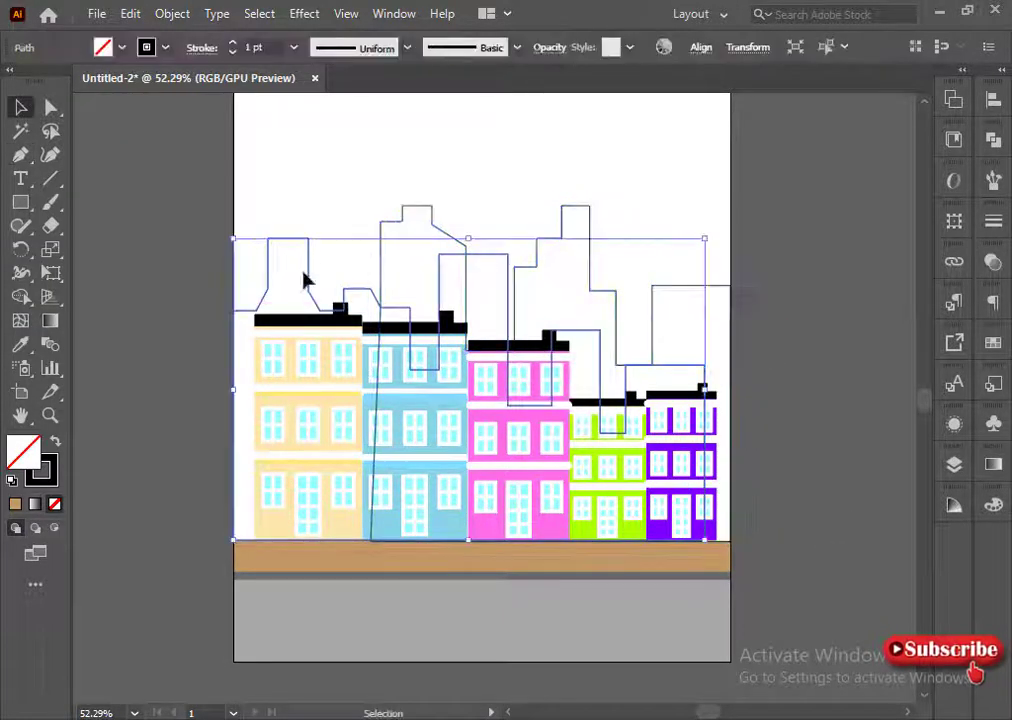
click(992, 503)
click(961, 497)
click(744, 424)
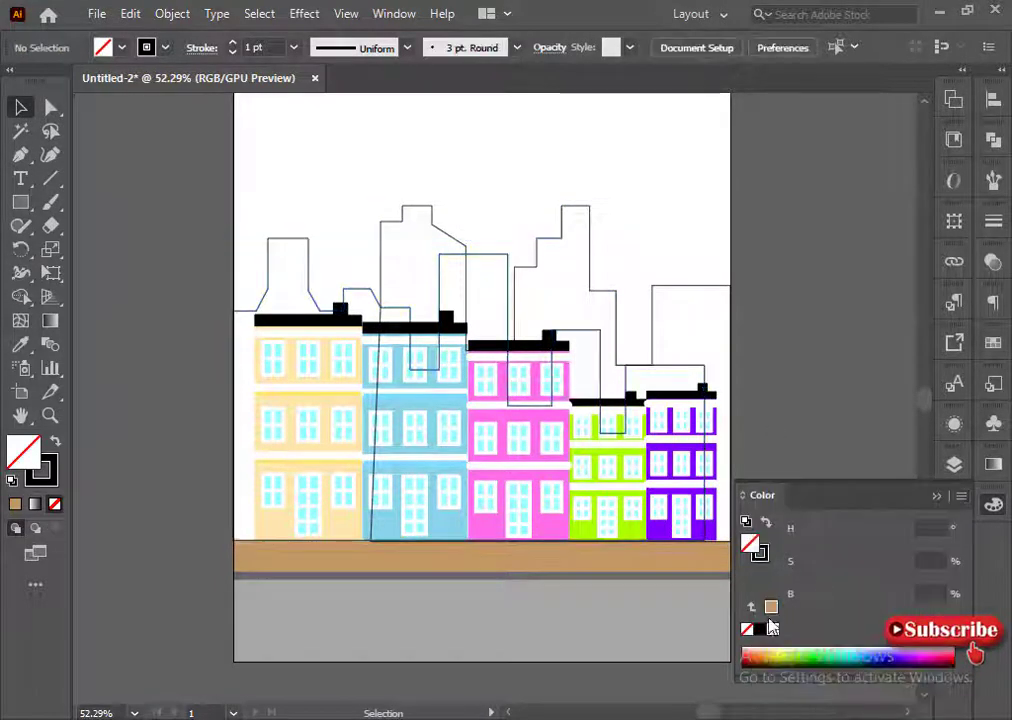
click(962, 496)
click(841, 535)
click(771, 607)
click(961, 496)
click(835, 535)
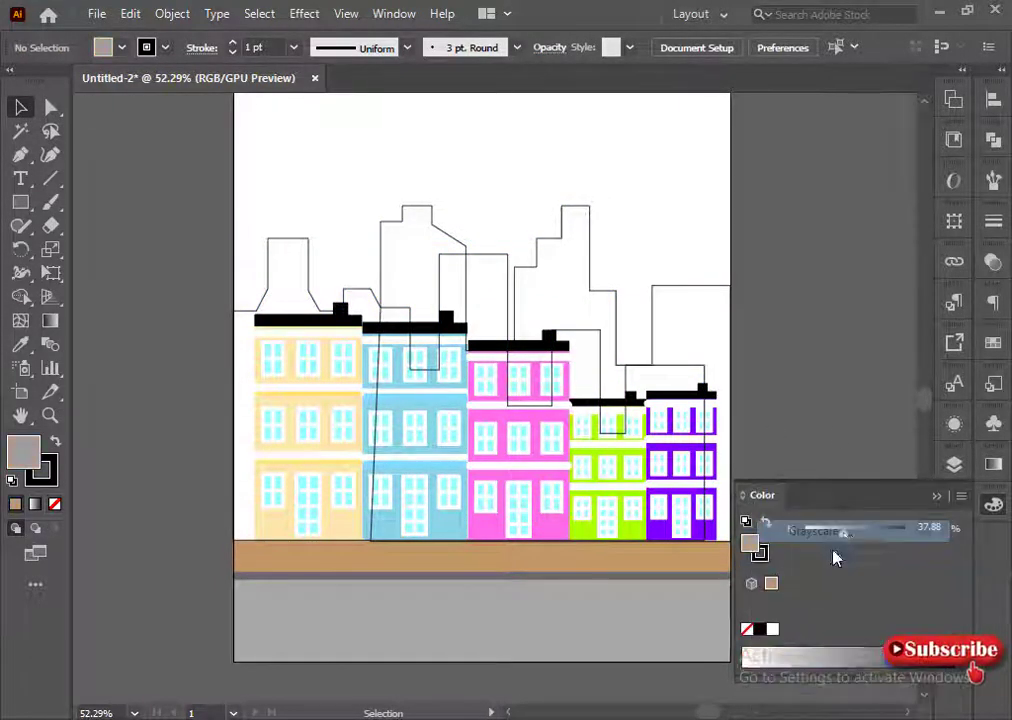
Remove the first skyline's stroke and fill it with a grayscale grey of 30% K.
click(268, 273)
click(45, 472)
click(54, 504)
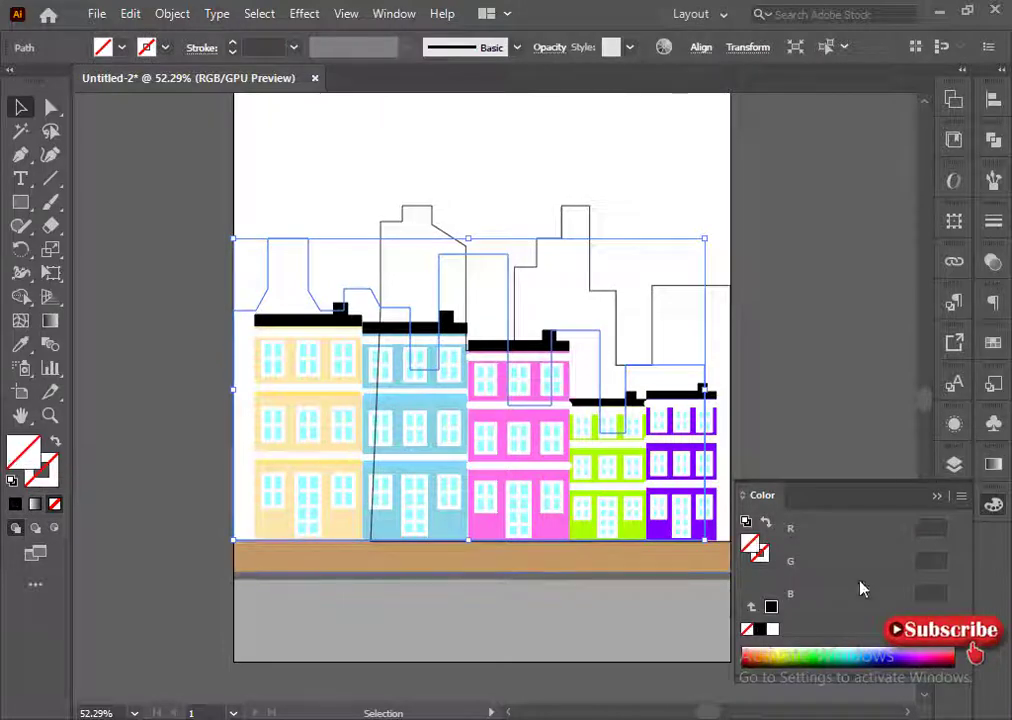
click(772, 606)
click(961, 496)
click(836, 533)
click(847, 531)
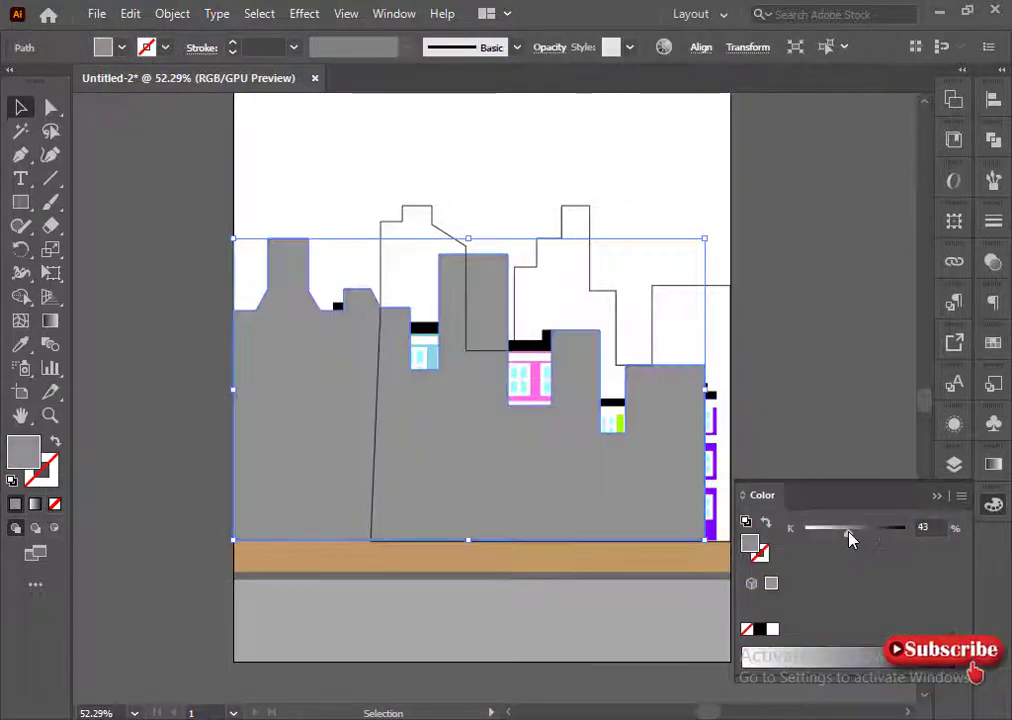
drag(847, 537, 834, 537)
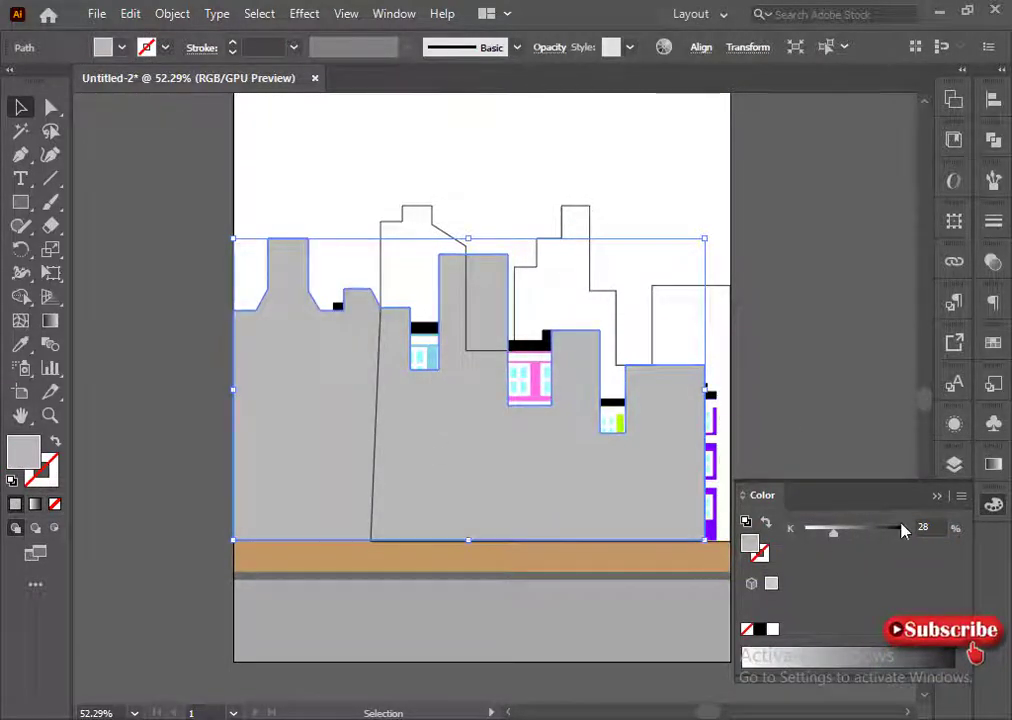
Send the first skyline silhouette to the back, behind the buildings.
right_click(492, 398)
mouse_move(567, 620)
click(760, 684)
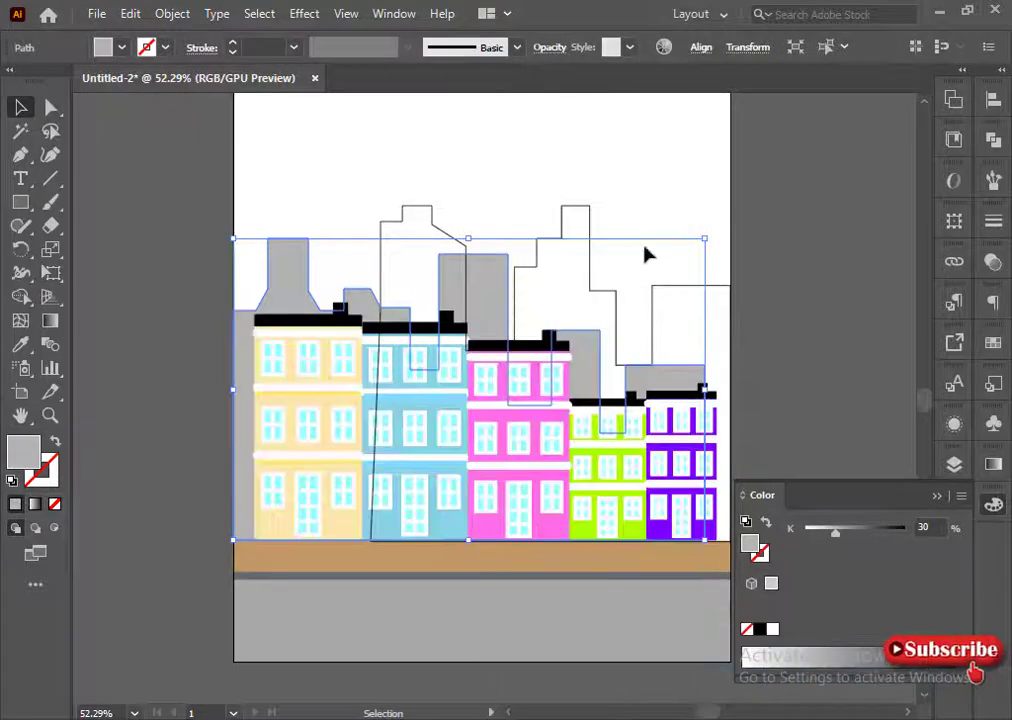
Fill the second, taller skyline with 39% K grey and nudge it slightly left.
click(653, 287)
click(945, 657)
click(844, 531)
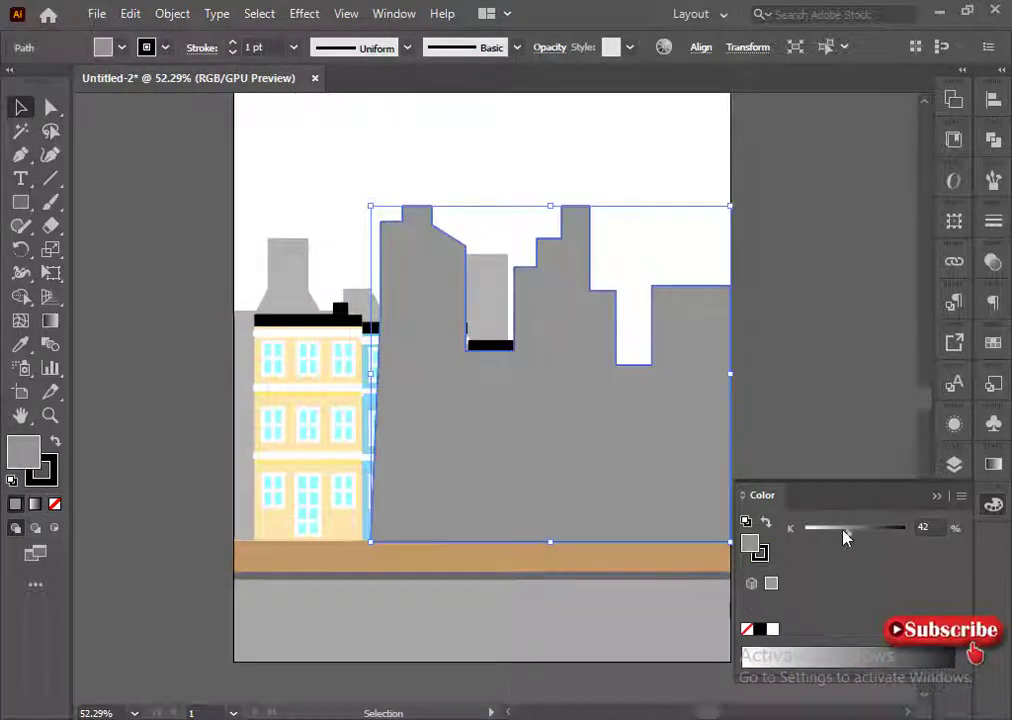
drag(835, 541, 843, 542)
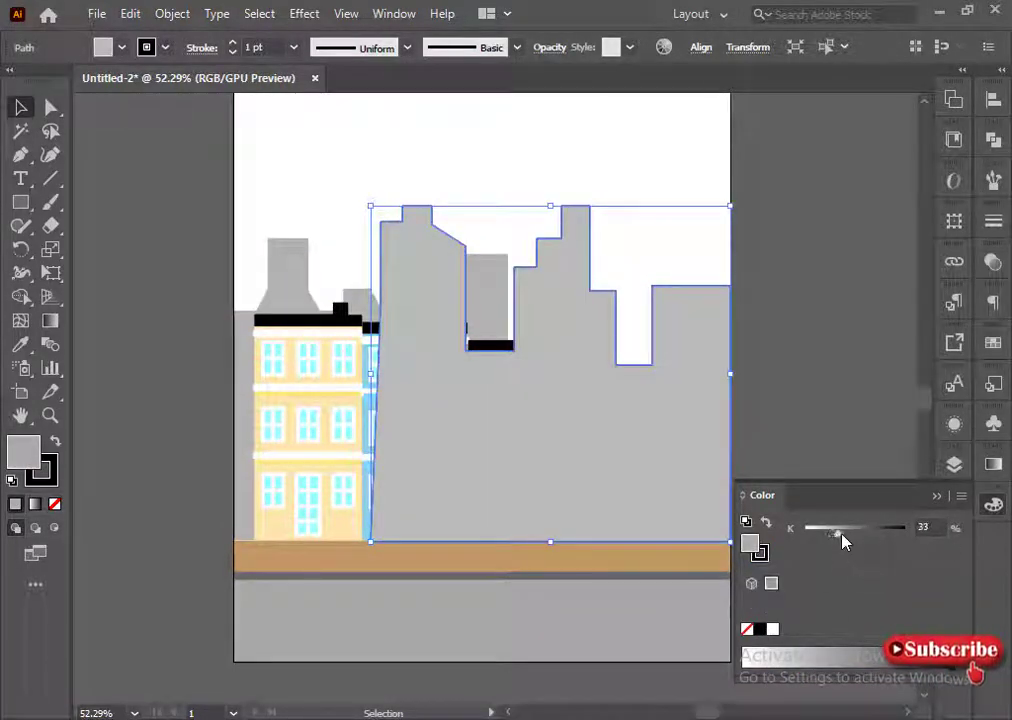
click(840, 427)
click(692, 450)
key(Left)
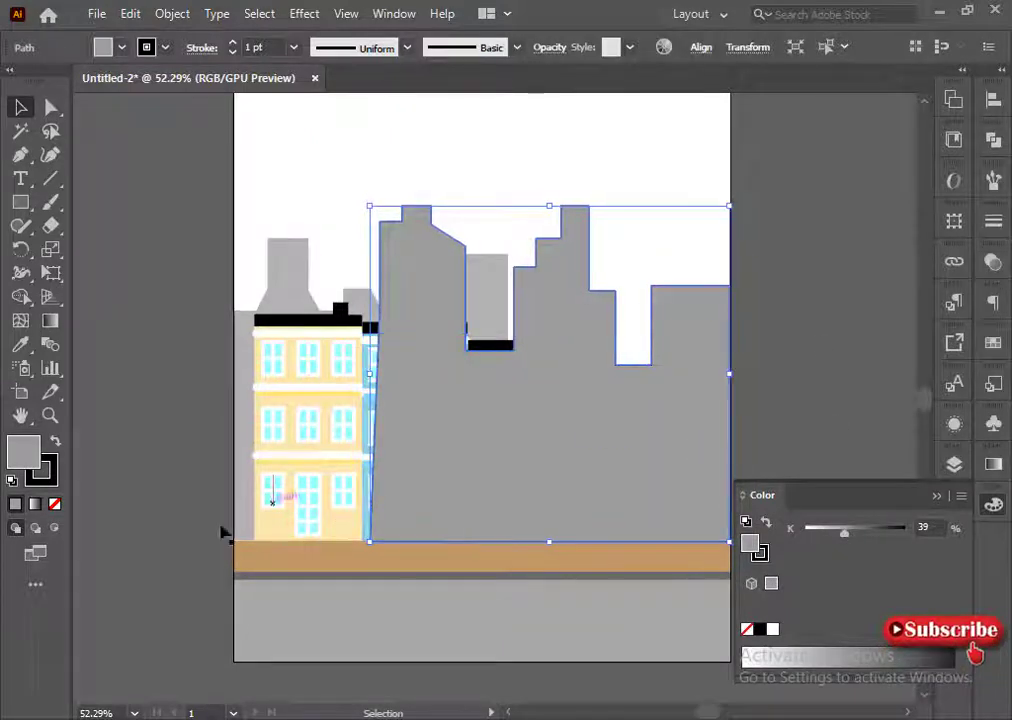
Remove the taller skyline's stroke and send the shape to the back.
click(42, 473)
click(54, 503)
click(23, 452)
click(160, 455)
right_click(464, 464)
mouse_move(532, 357)
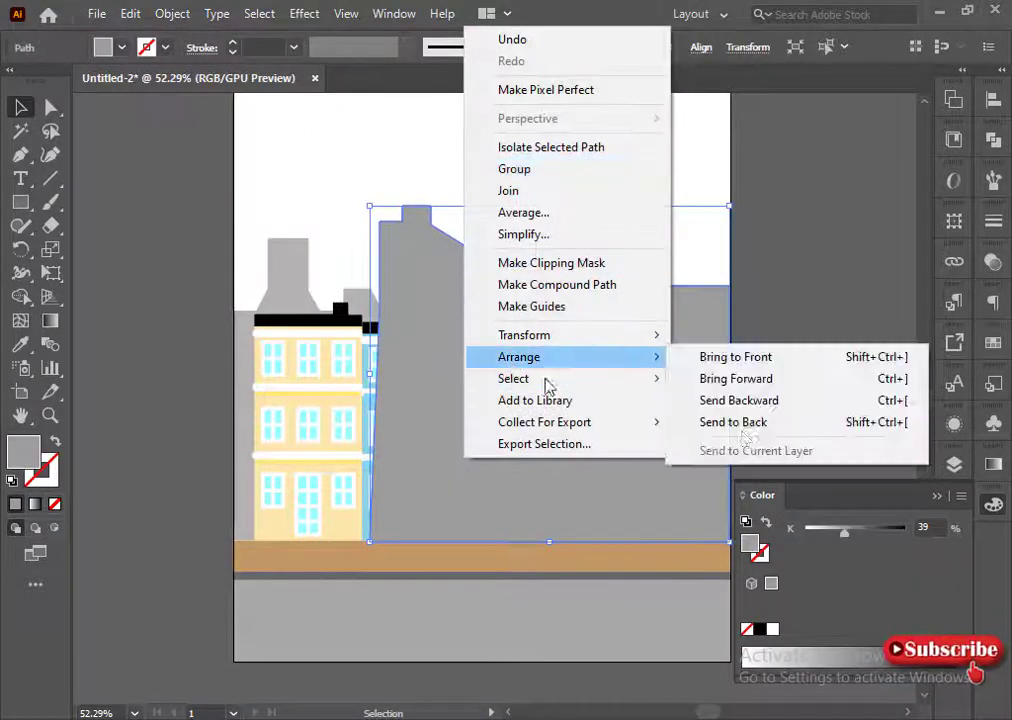
click(738, 424)
click(816, 300)
click(937, 496)
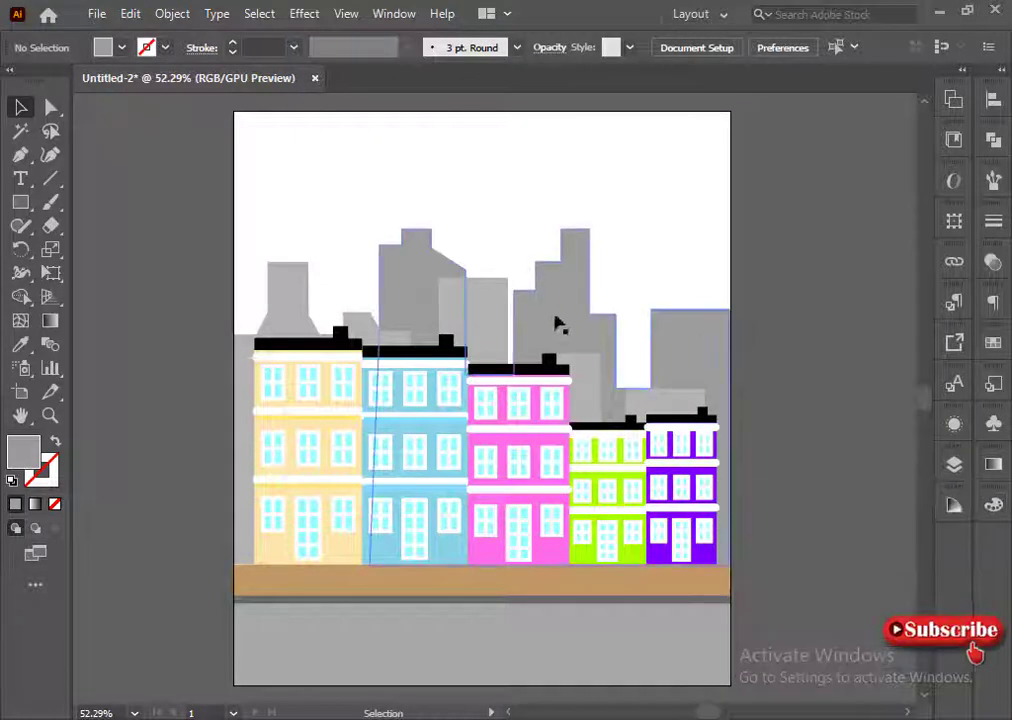
Lower the opacity of the taller skyline silhouette slightly.
click(555, 319)
click(545, 48)
click(538, 80)
mouse_move(508, 105)
mouse_down()
mouse_move(545, 106)
mouse_move(524, 105)
mouse_up()
click(299, 281)
click(548, 48)
click(538, 80)
click(604, 121)
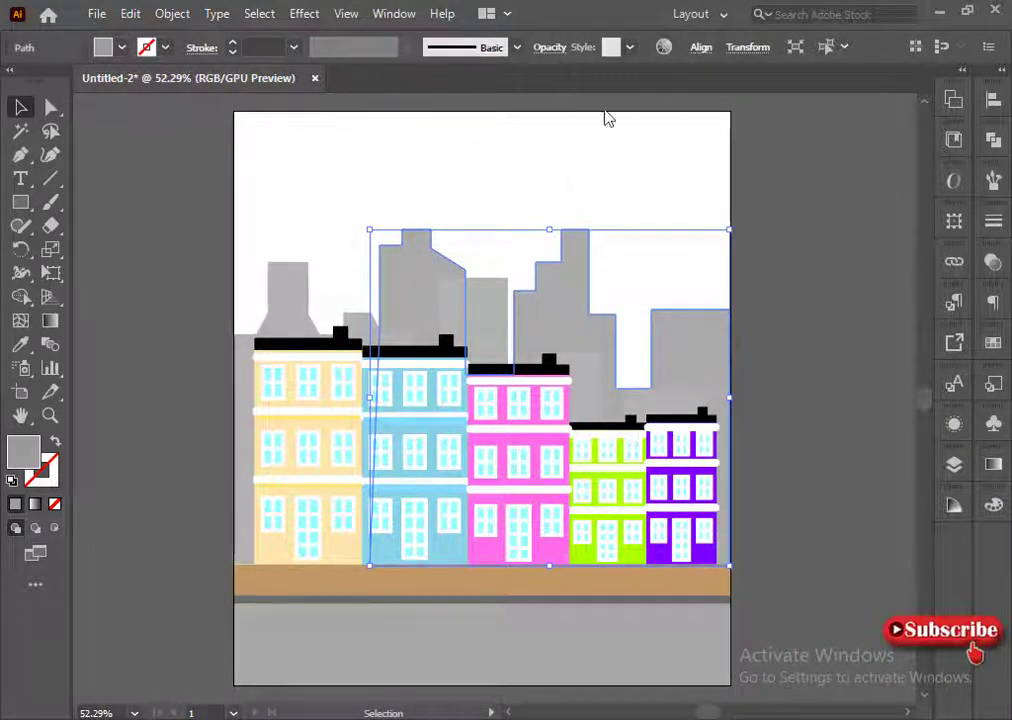
click(605, 118)
Draw a full-width rectangle from the artboard's upper edge down into the light grey strip, nudge it right and send it to the back.
click(20, 204)
drag(229, 112, 725, 648)
key(Right)
key(Right)
key(Right)
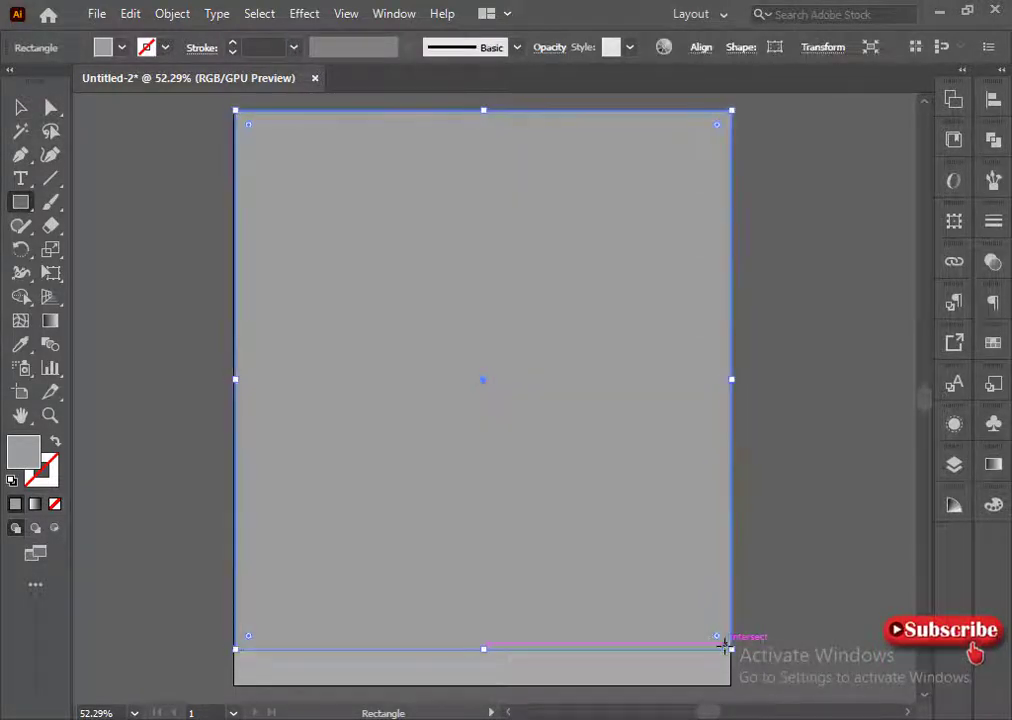
right_click(525, 410)
mouse_move(605, 619)
click(772, 686)
key(v)
Switch the background rectangle's colour to RGB and fill it with a light sky blue.
click(993, 506)
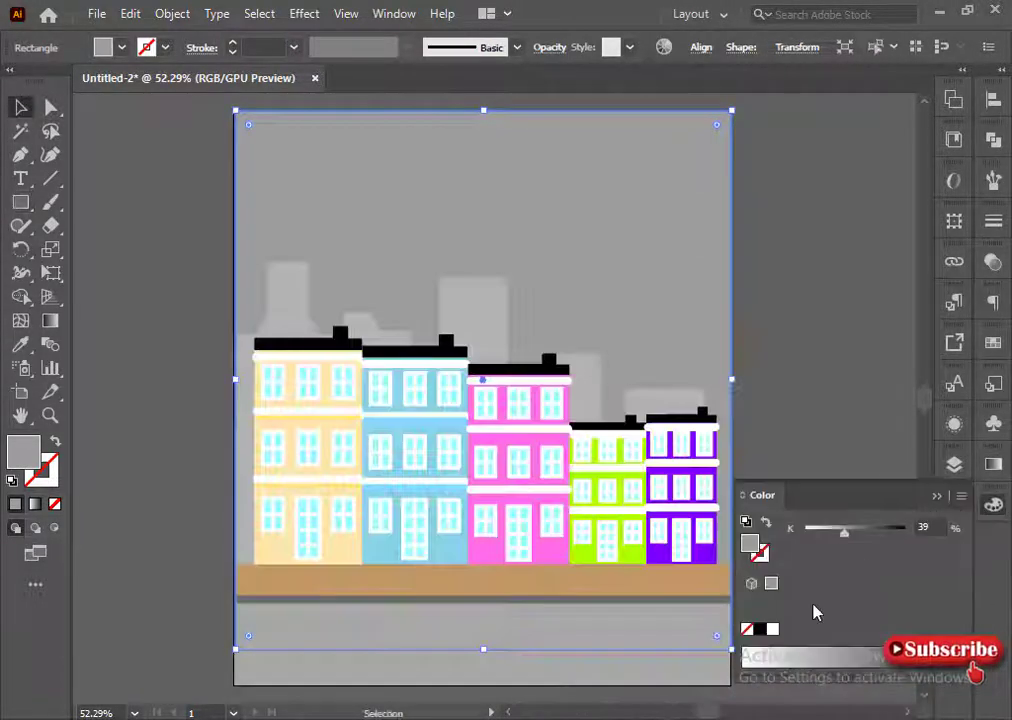
click(962, 496)
click(838, 595)
click(961, 497)
click(856, 557)
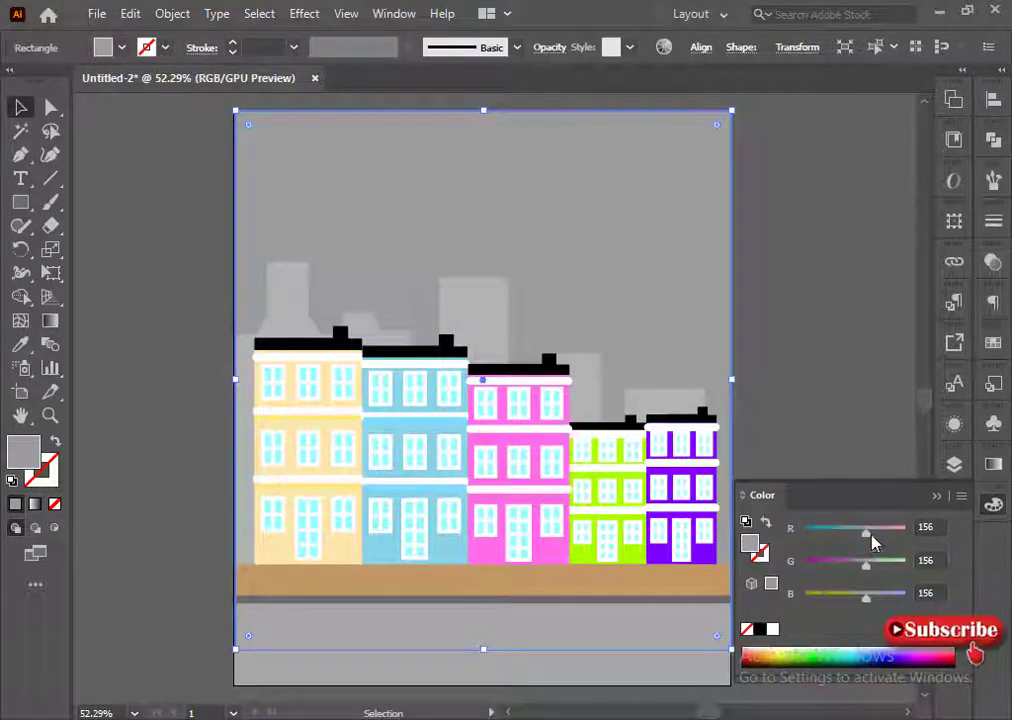
drag(868, 534, 803, 534)
drag(870, 599, 908, 570)
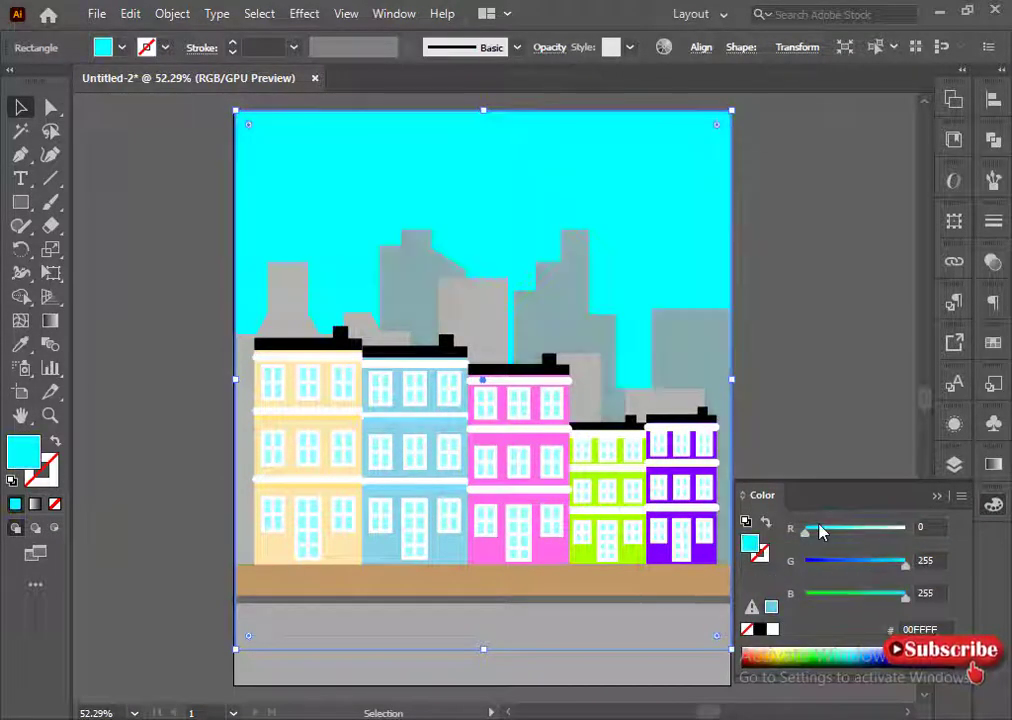
drag(806, 533, 861, 533)
drag(905, 566, 871, 534)
click(938, 496)
click(868, 449)
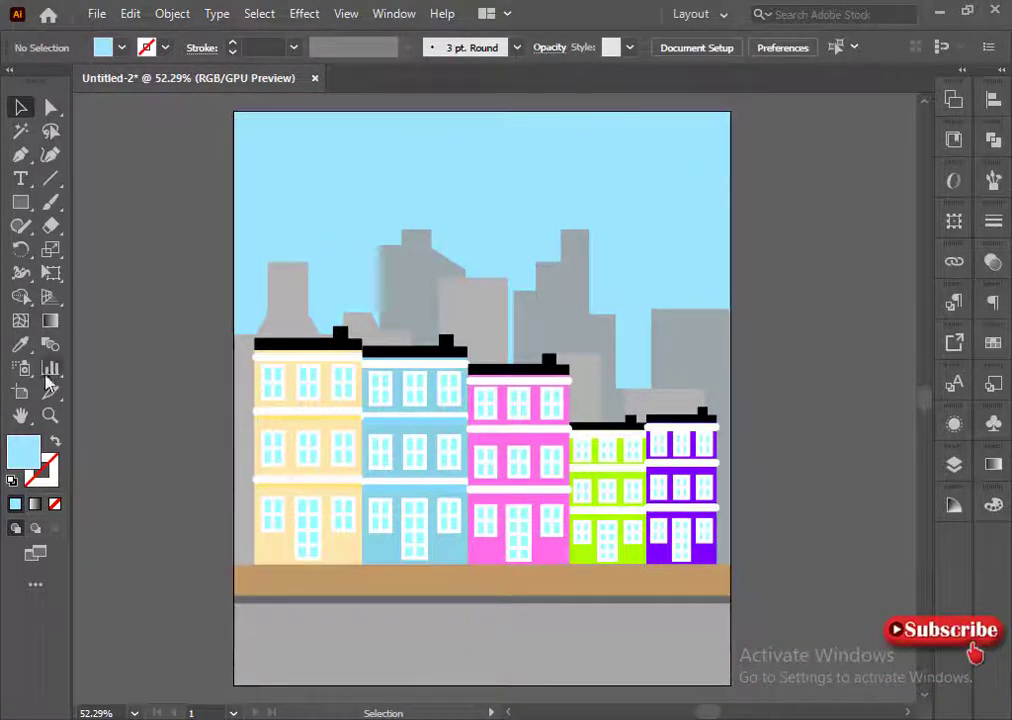
Set a white fill without stroke and draw the rounded upper outline of a cloud in the sky above the yellow and blue buildings.
click(55, 503)
click(992, 505)
click(773, 630)
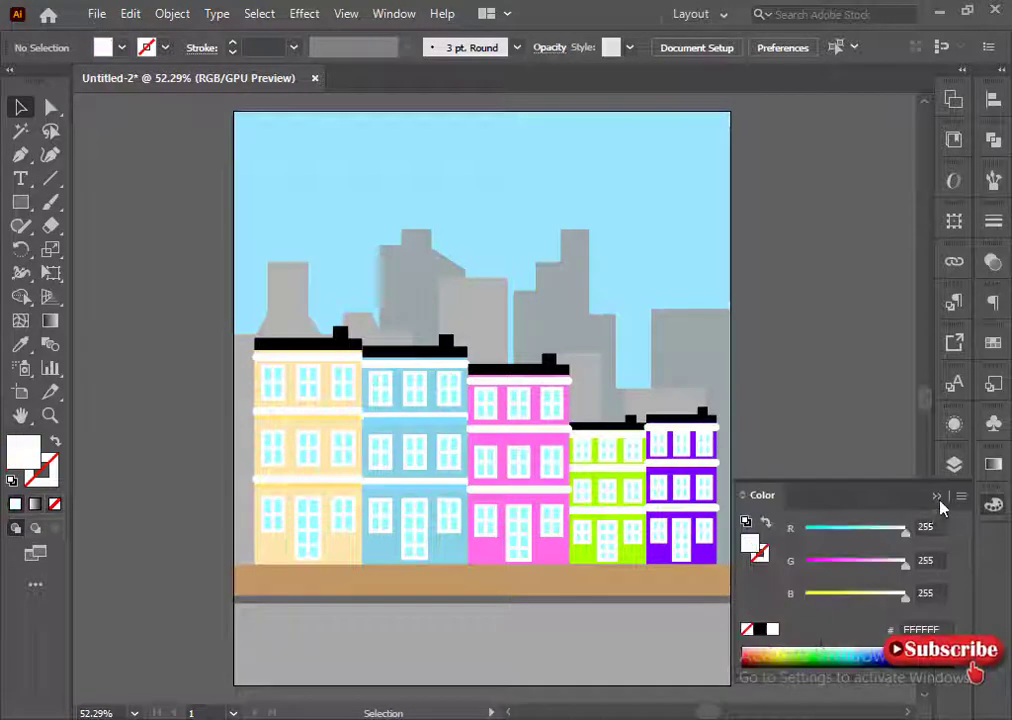
click(938, 497)
click(20, 156)
click(292, 190)
drag(318, 183, 415, 228)
click(364, 190)
click(415, 211)
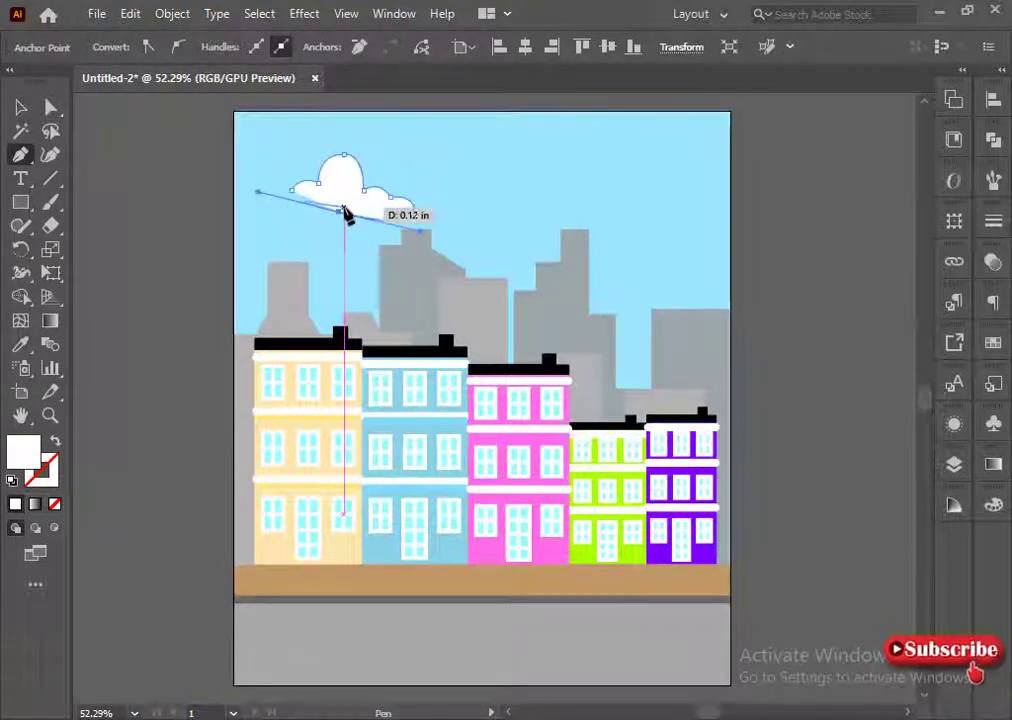
click(339, 212)
drag(262, 212, 227, 204)
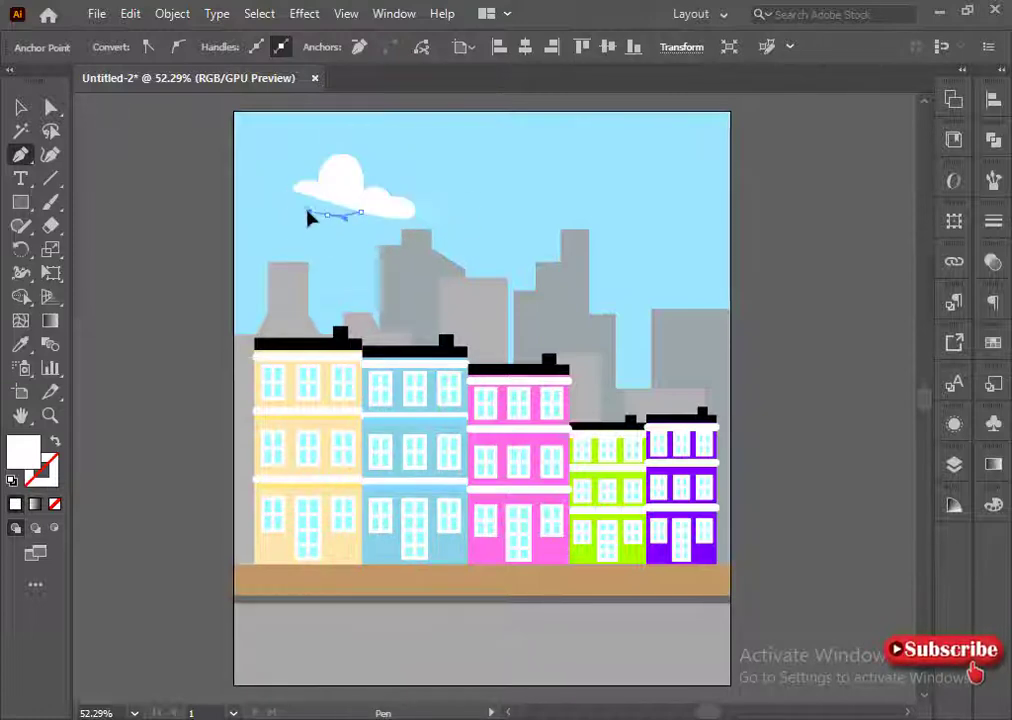
drag(308, 212, 307, 212)
click(327, 215)
key(ctrl+z)
key(ctrl+z)
key(ctrl+z)
key(ctrl+z)
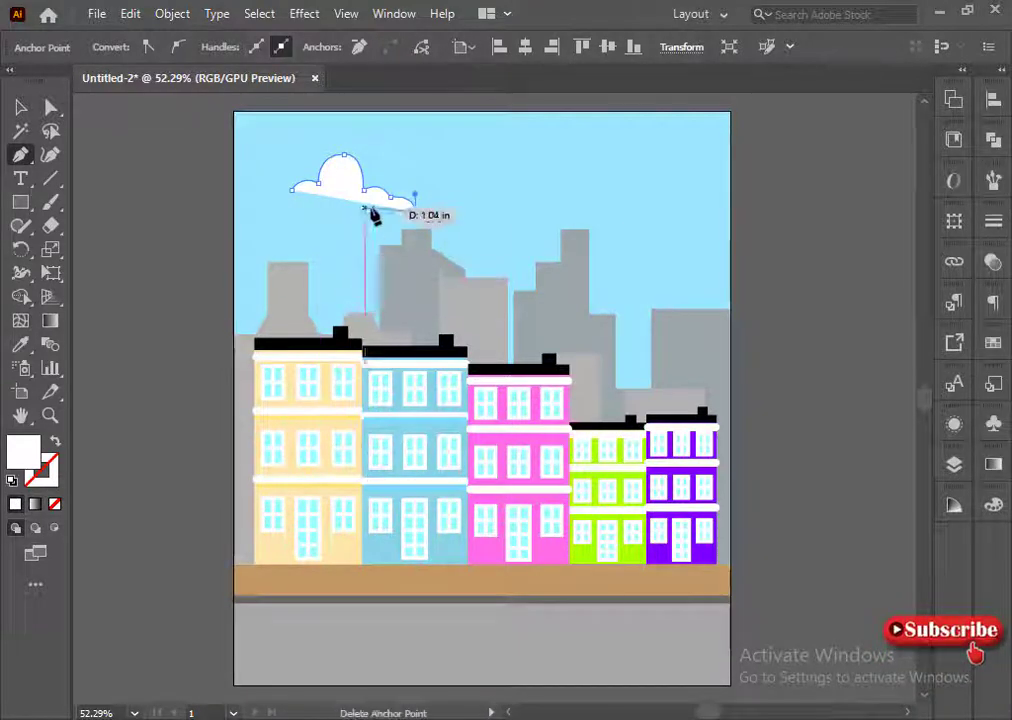
Complete the cloud with a gently curved underside and a rounded left lobe.
mouse_move(381, 212)
mouse_down()
mouse_move(349, 202)
mouse_move(361, 213)
mouse_up()
click(380, 219)
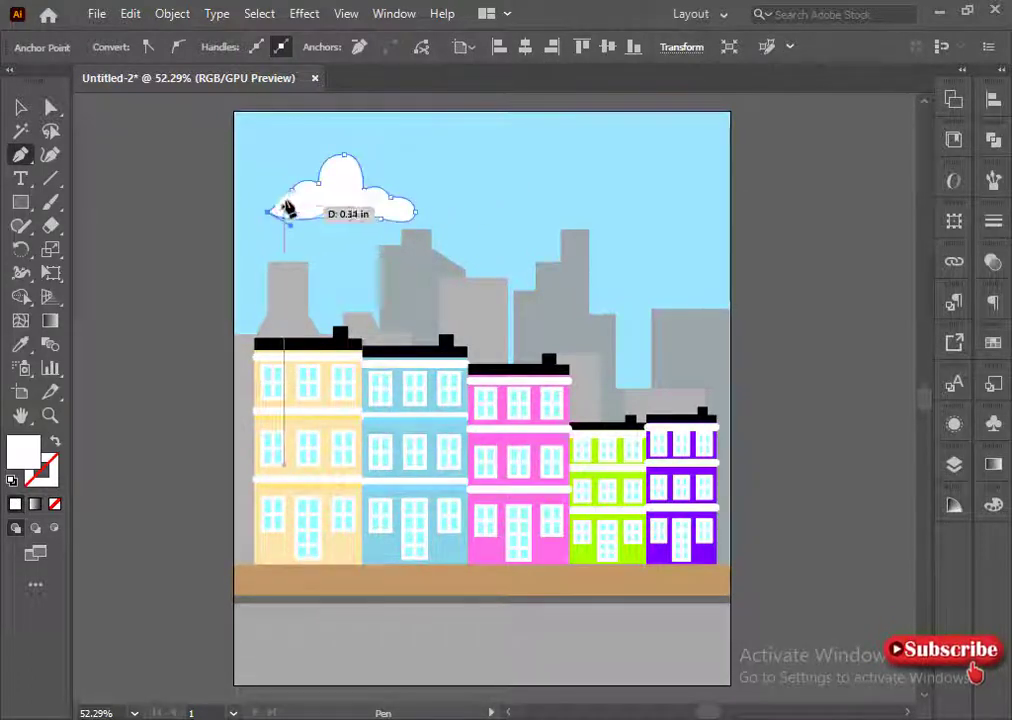
click(21, 109)
Shrink the cloud and duplicate it to place three clouds across the sky.
click(327, 191)
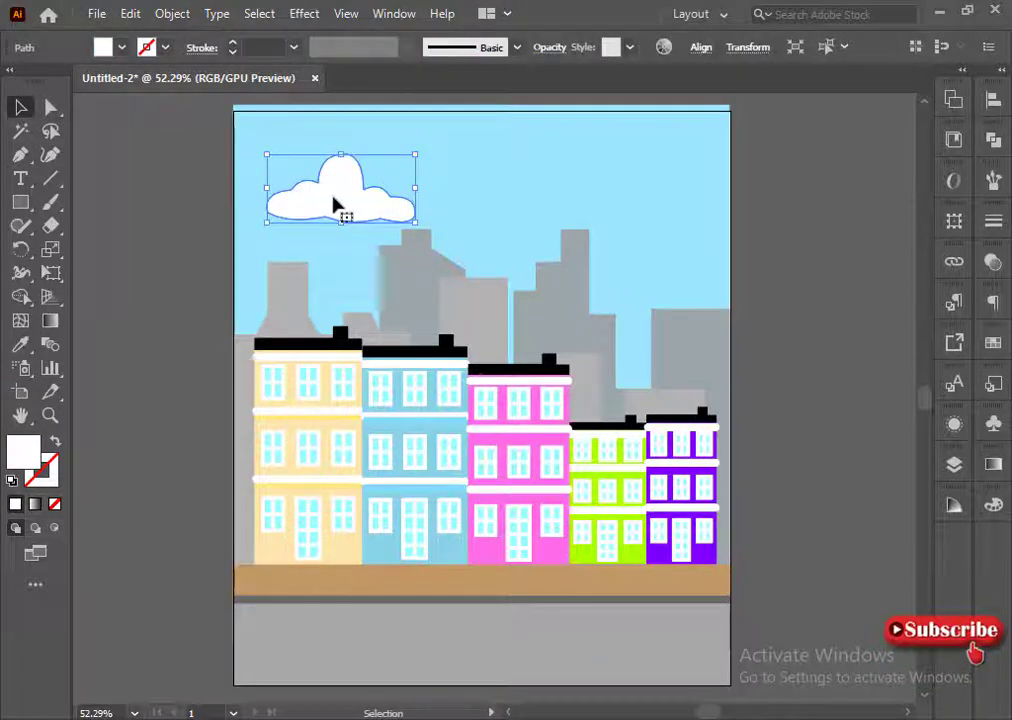
drag(270, 158, 647, 160)
click(330, 237)
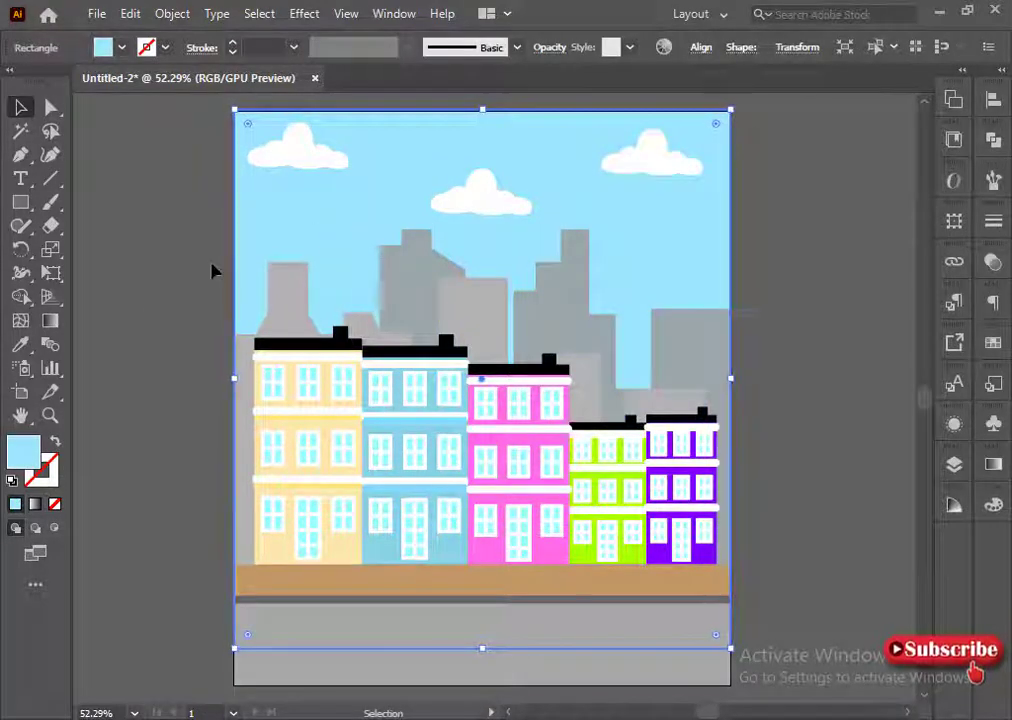
click(173, 287)
Set no fill and a white stroke, and draw a straight horizontal line across the middle of the grey road.
scroll(173, 284, down, 2)
click(54, 504)
click(51, 481)
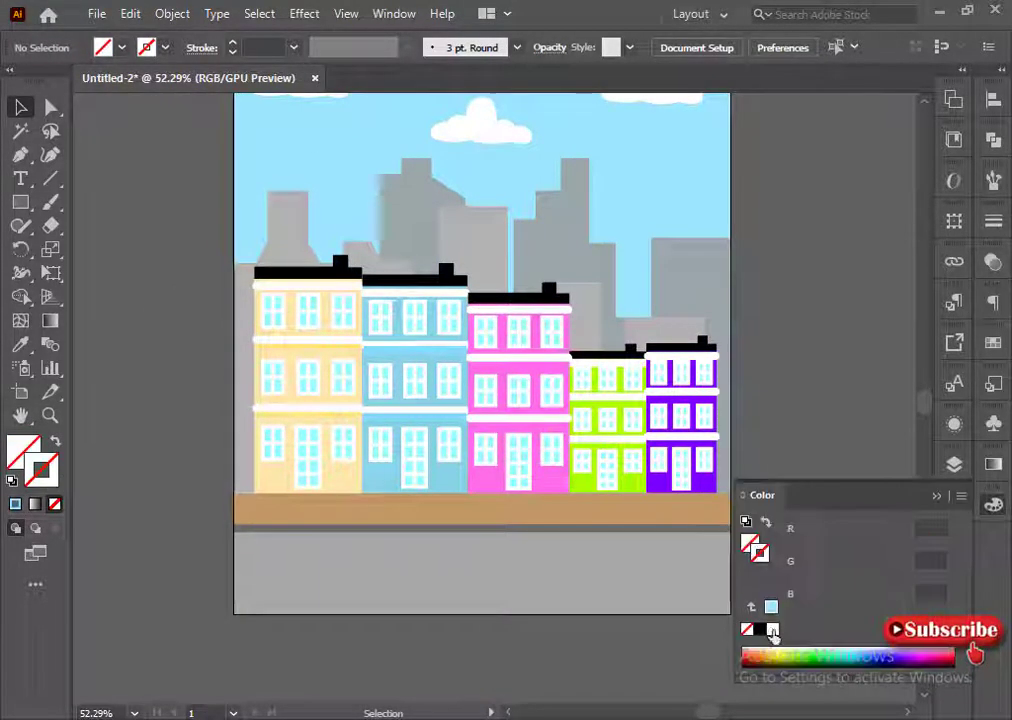
click(771, 631)
click(749, 394)
click(233, 577)
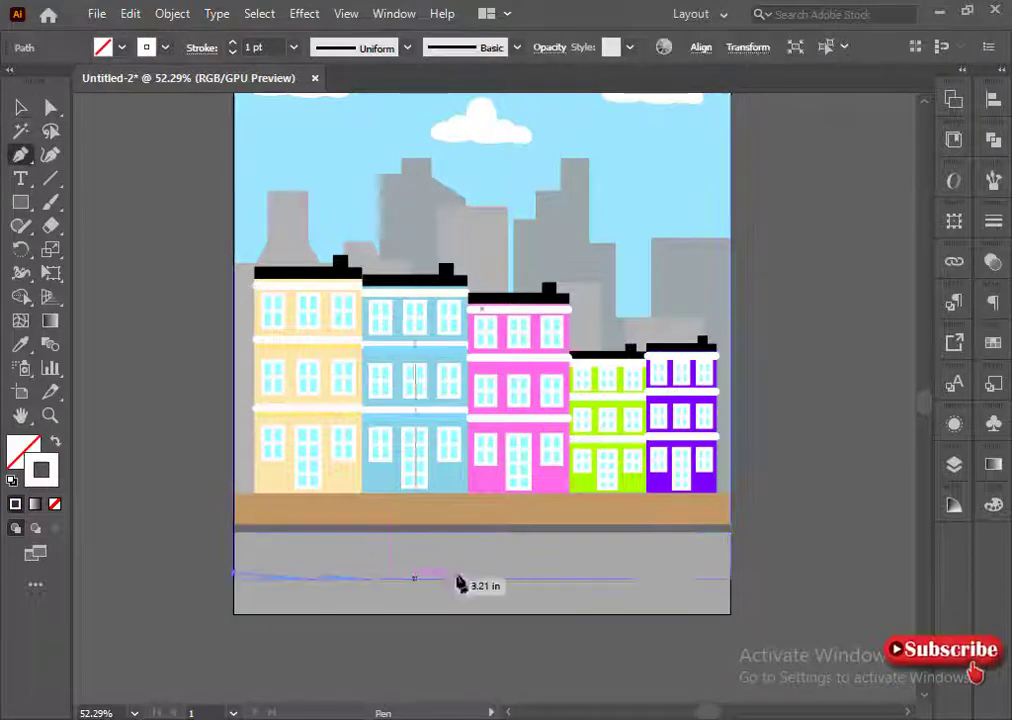
click(730, 573)
click(12, 107)
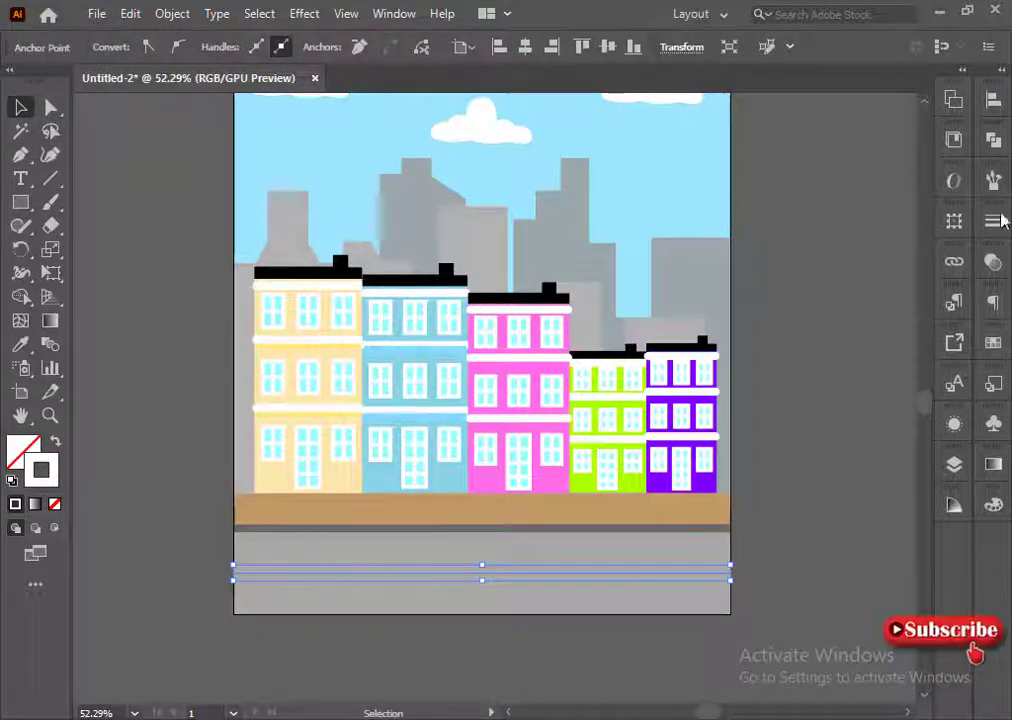
Set the road line's stroke weight to 8 pt and make it a dashed line with a 53 pt dash.
click(995, 221)
click(819, 238)
click(757, 355)
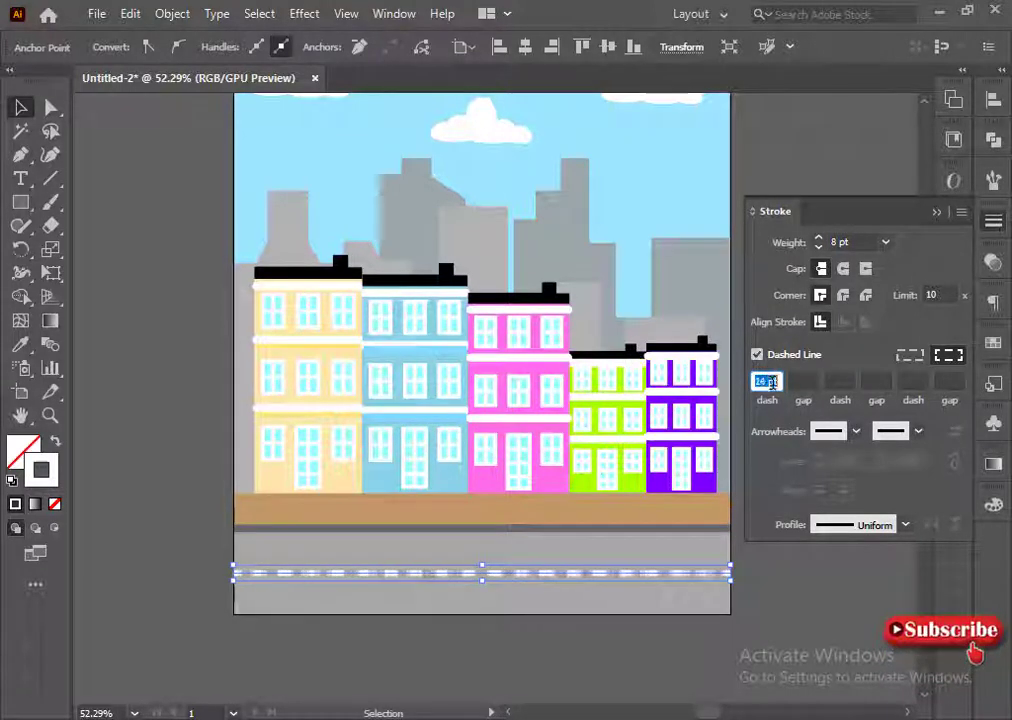
scroll(772, 382, up, 19)
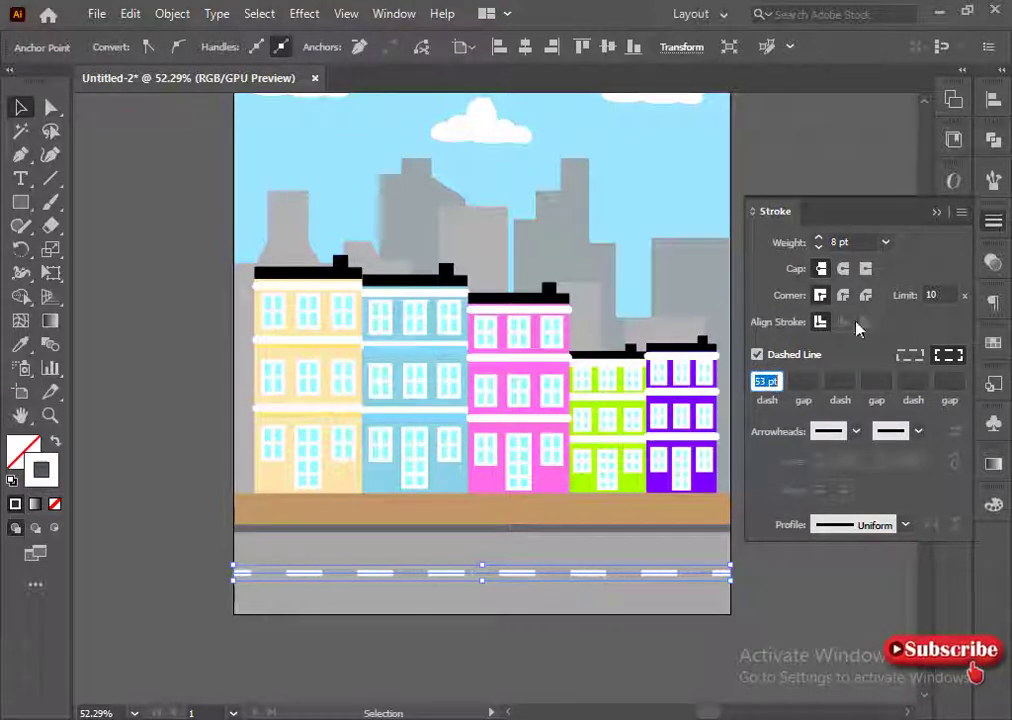
click(838, 227)
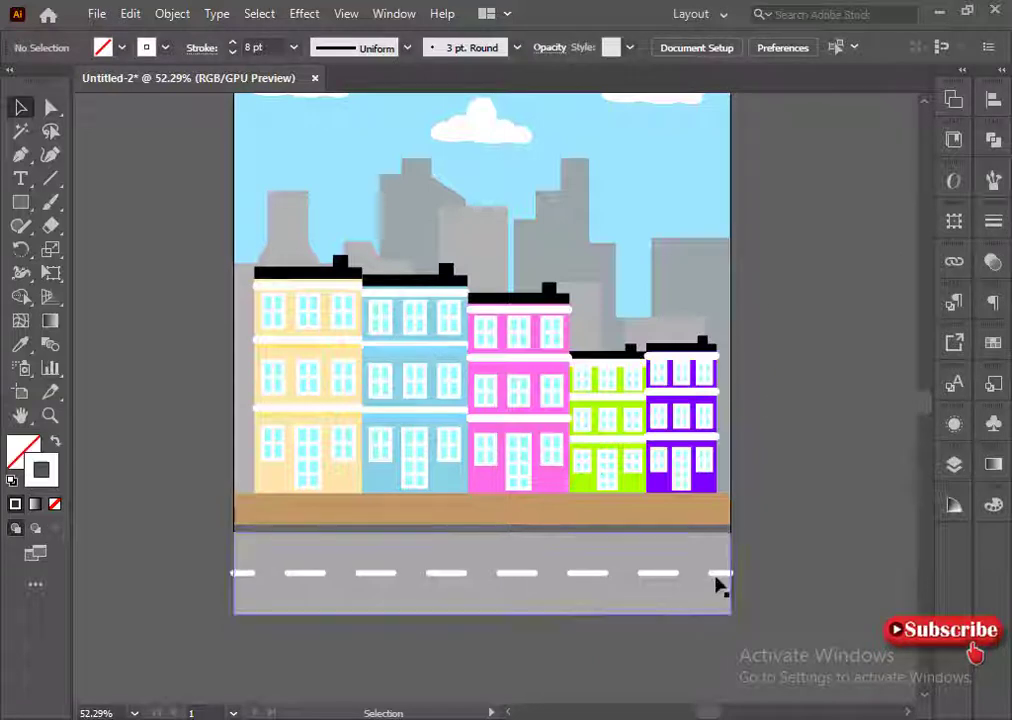
Shorten the dashed road line slightly so both of its ends stay within the artboard edges.
click(672, 573)
drag(233, 573, 238, 573)
click(217, 600)
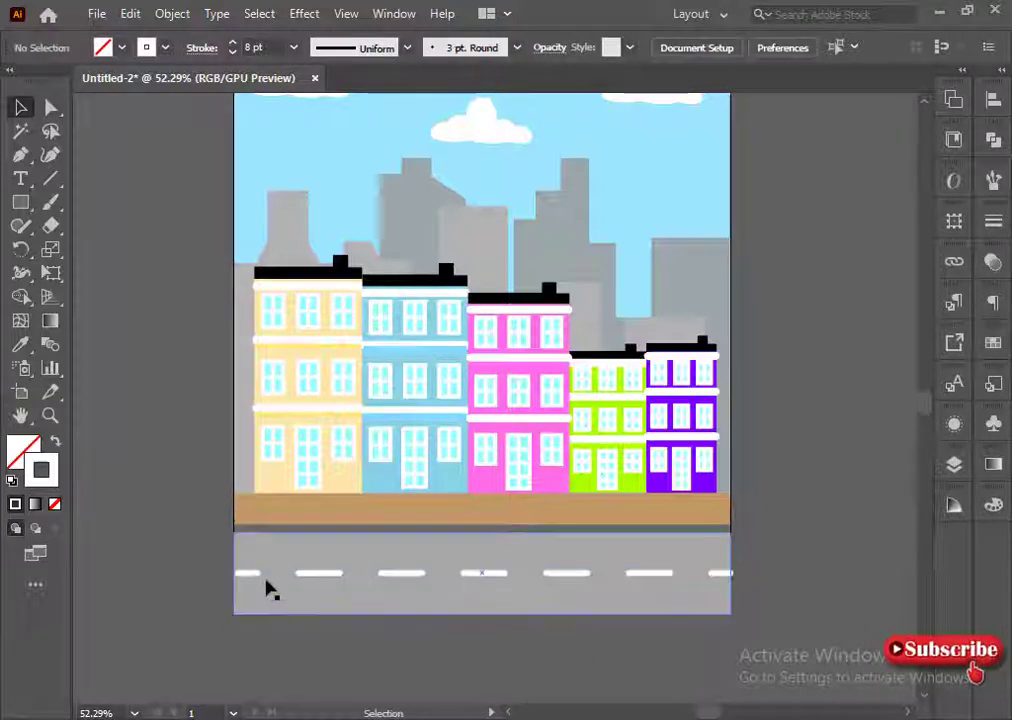
click(252, 575)
click(773, 565)
scroll(722, 475, up, 2)
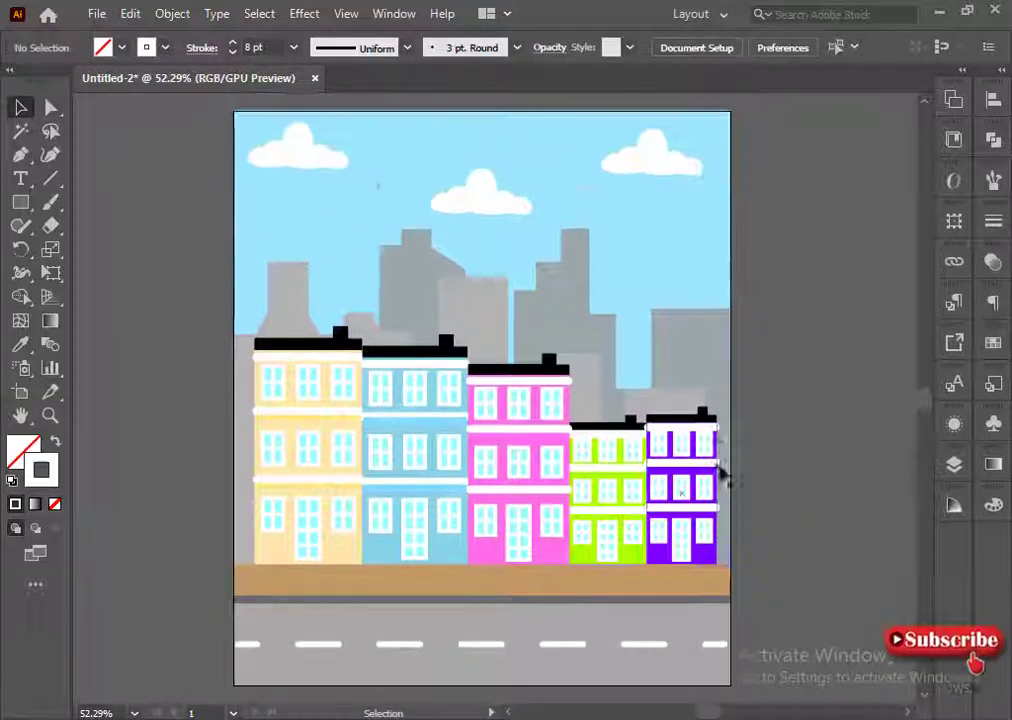